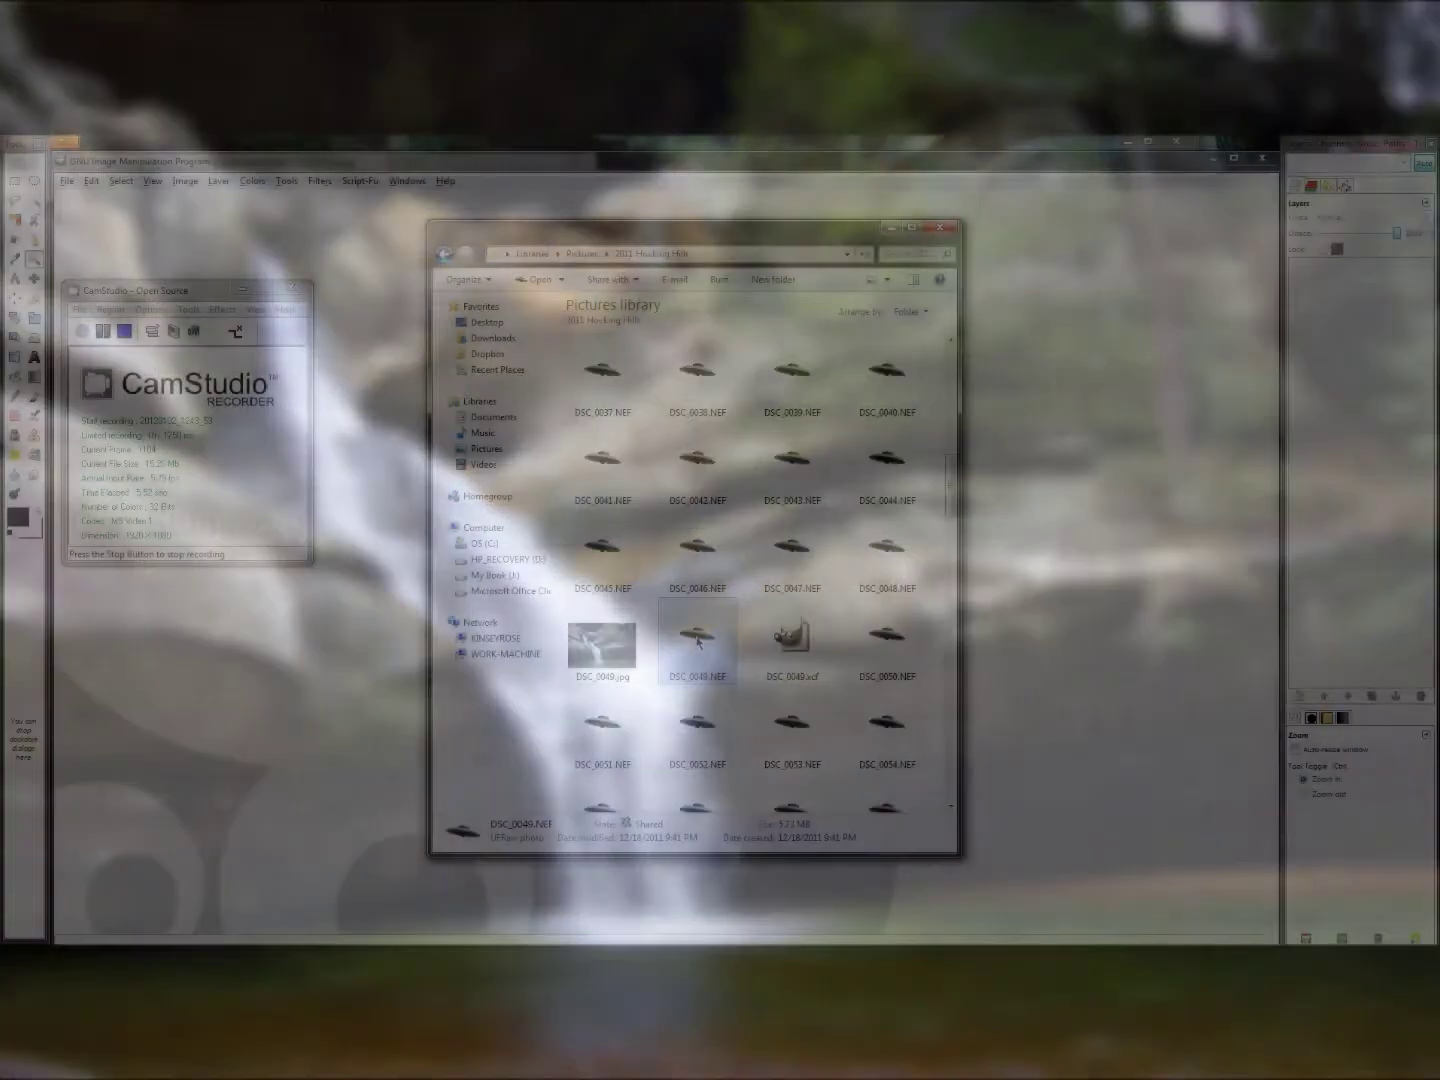
Open DSC_0049.NEF full screen in HP Photo Viewer from its Open with menu.
{"action": "right_click", "coordinate": [697, 637]}
{"action": "mouse_move", "coordinate": [810, 738]}
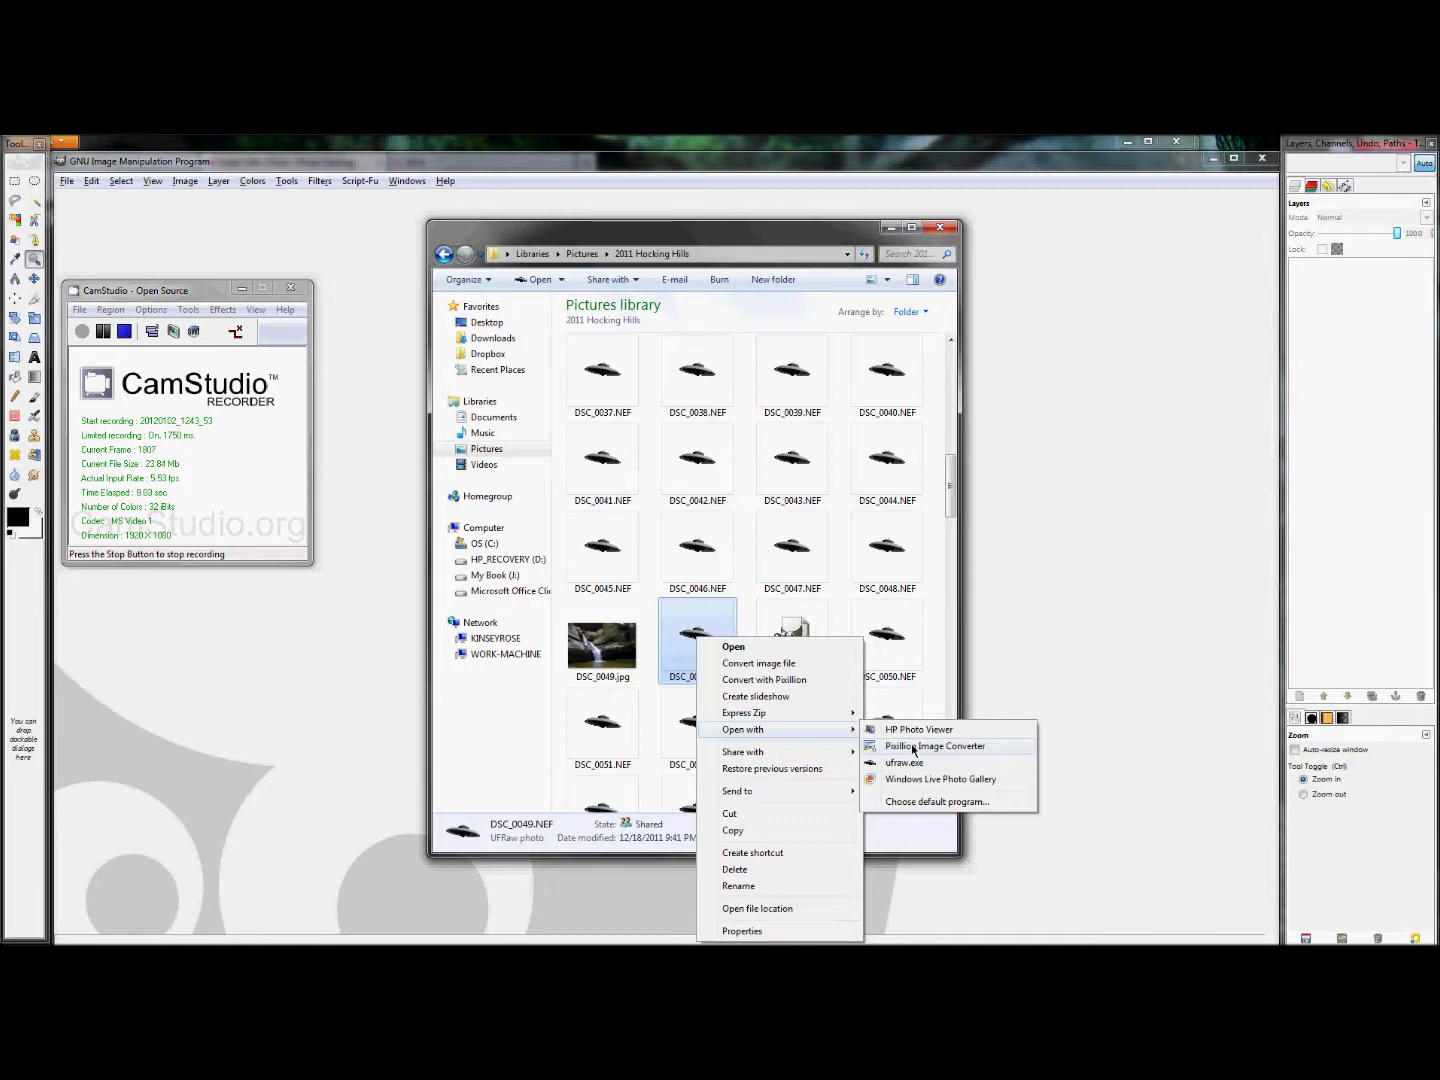
{"action": "left_click", "coordinate": [912, 732]}
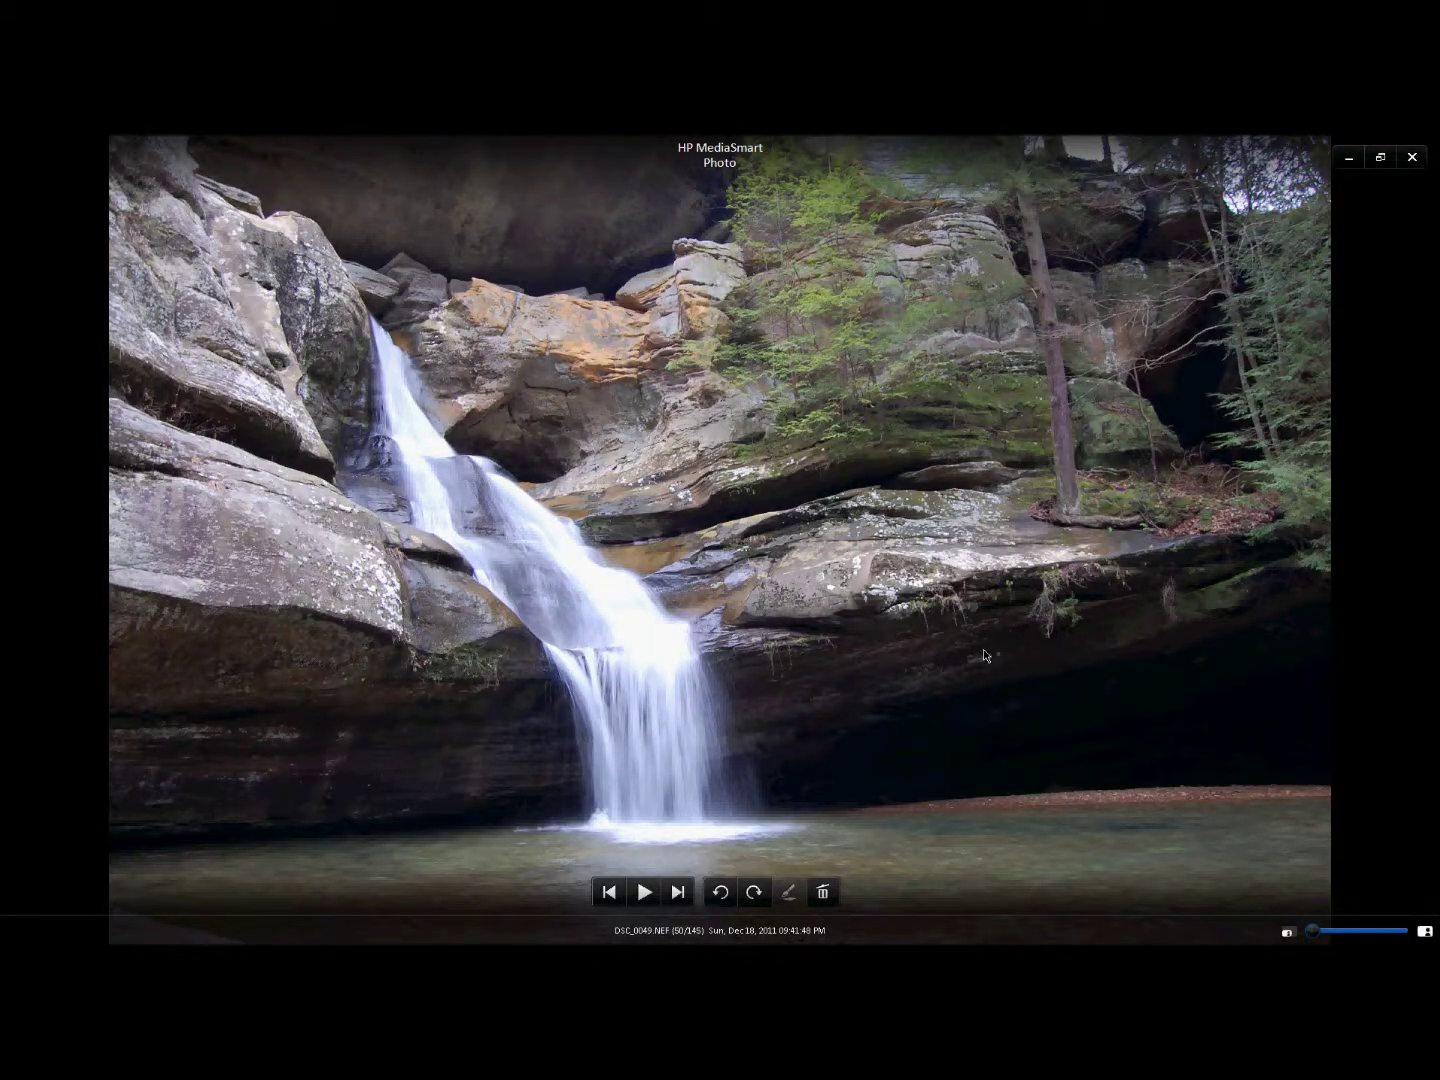
Compare DSC_0049 and DSC_0050 by stepping back and forth between them in the viewer.
{"action": "left_click", "coordinate": [683, 890]}
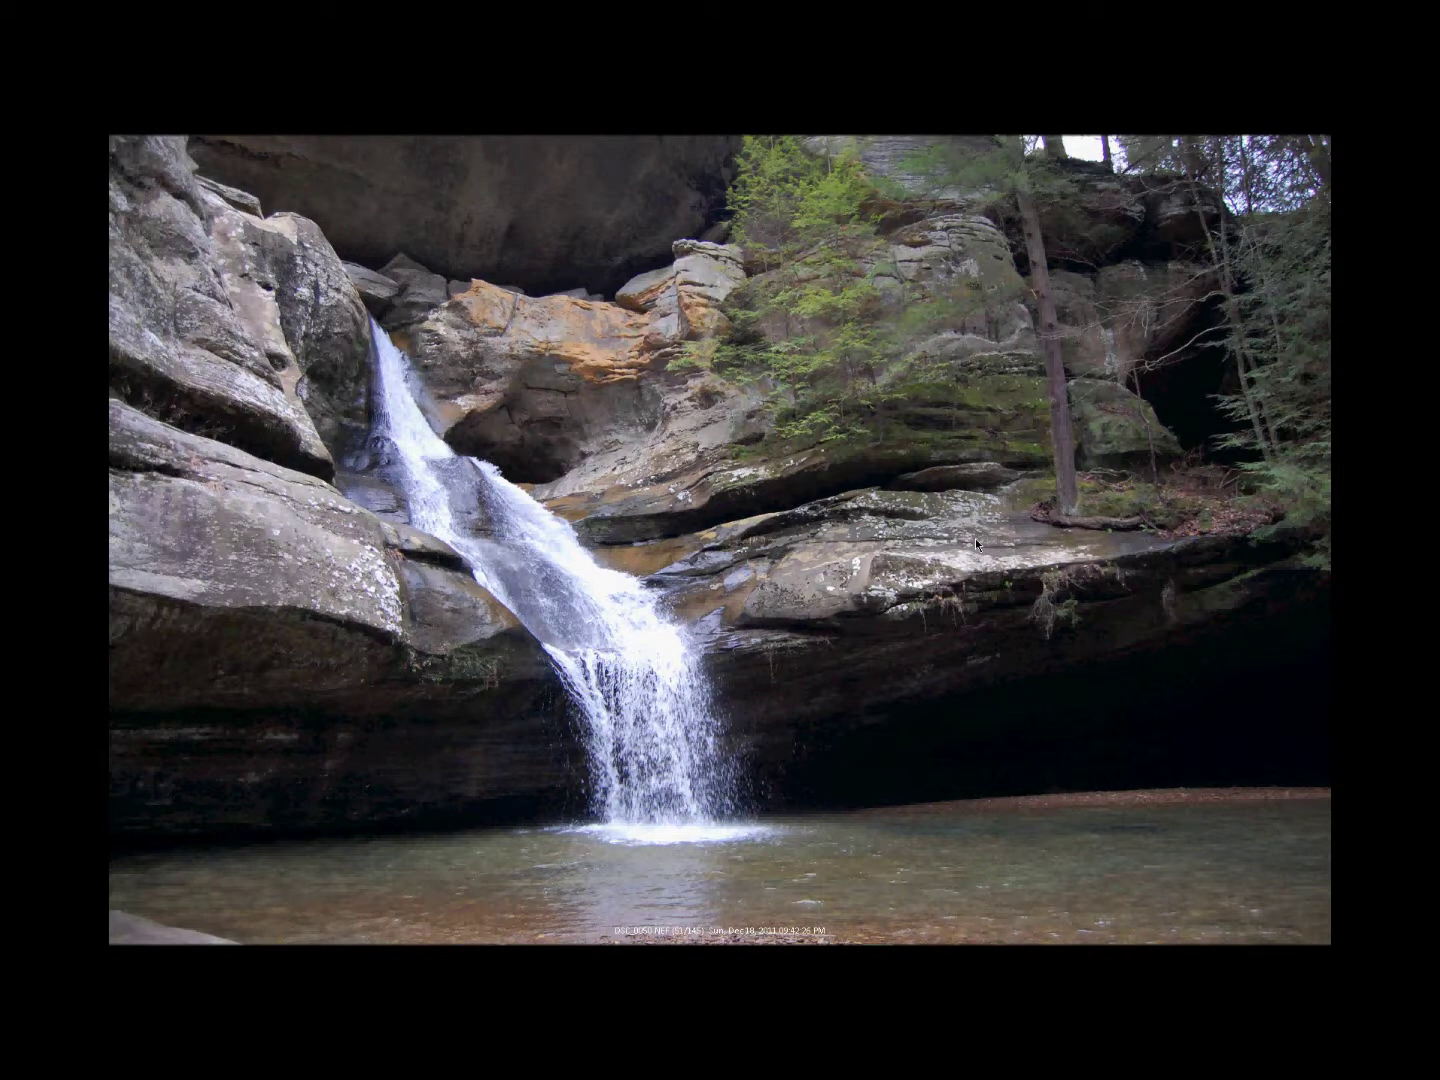
{"action": "mouse_move", "coordinate": [701, 441]}
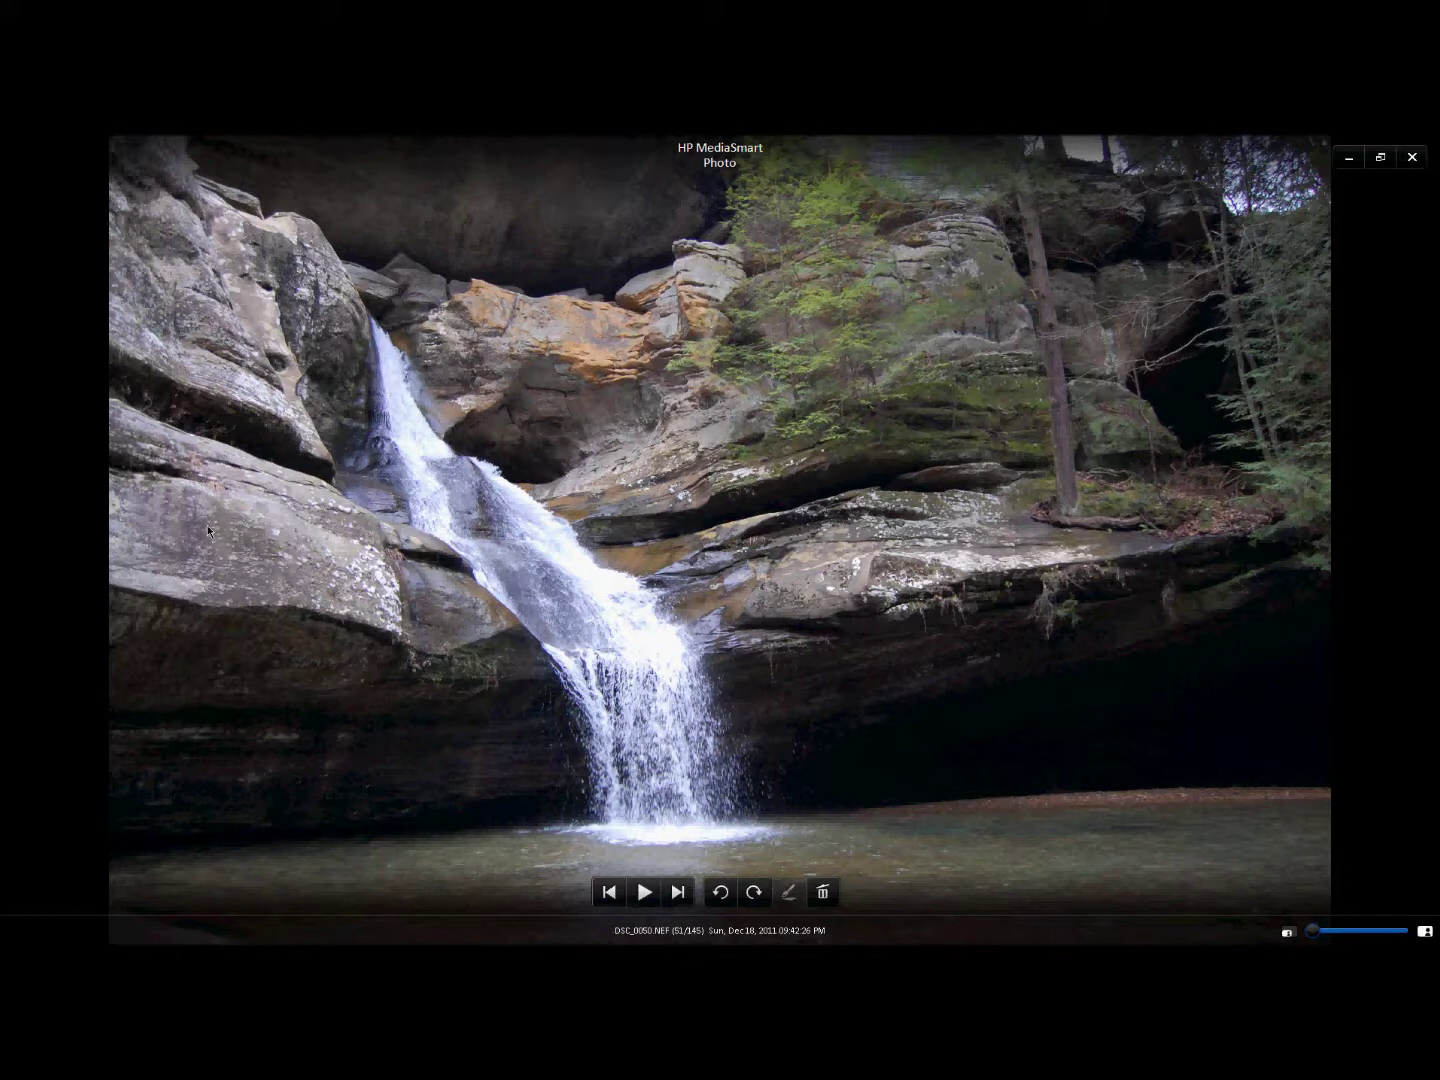
{"action": "key", "text": "Left"}
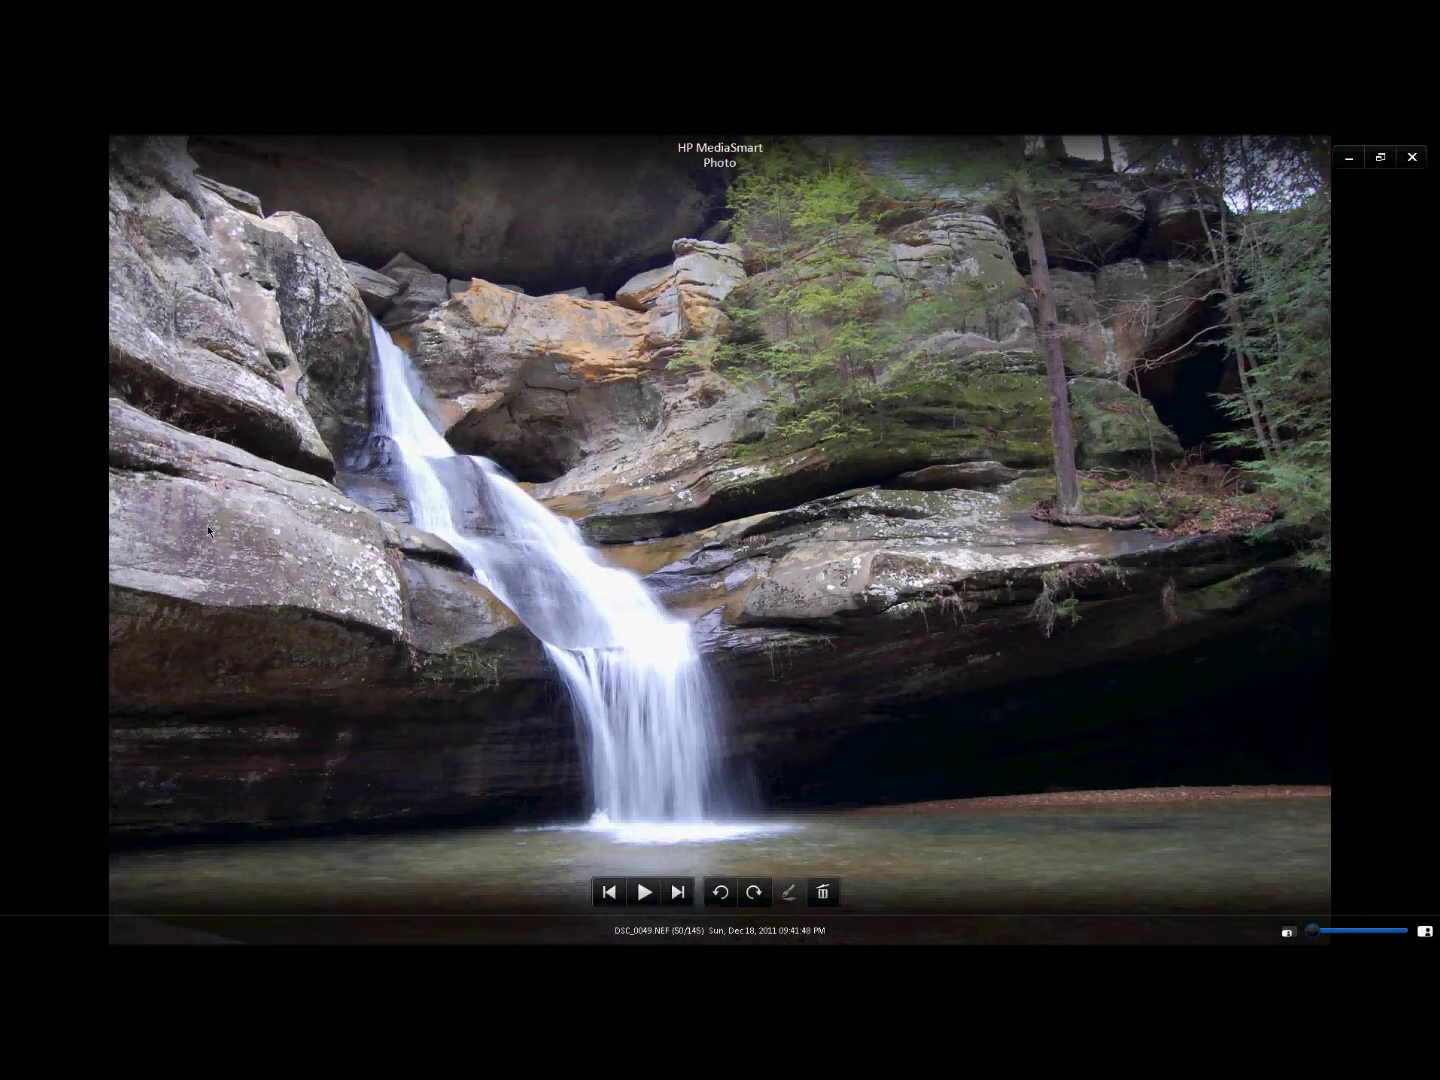
{"action": "key", "text": "Right"}
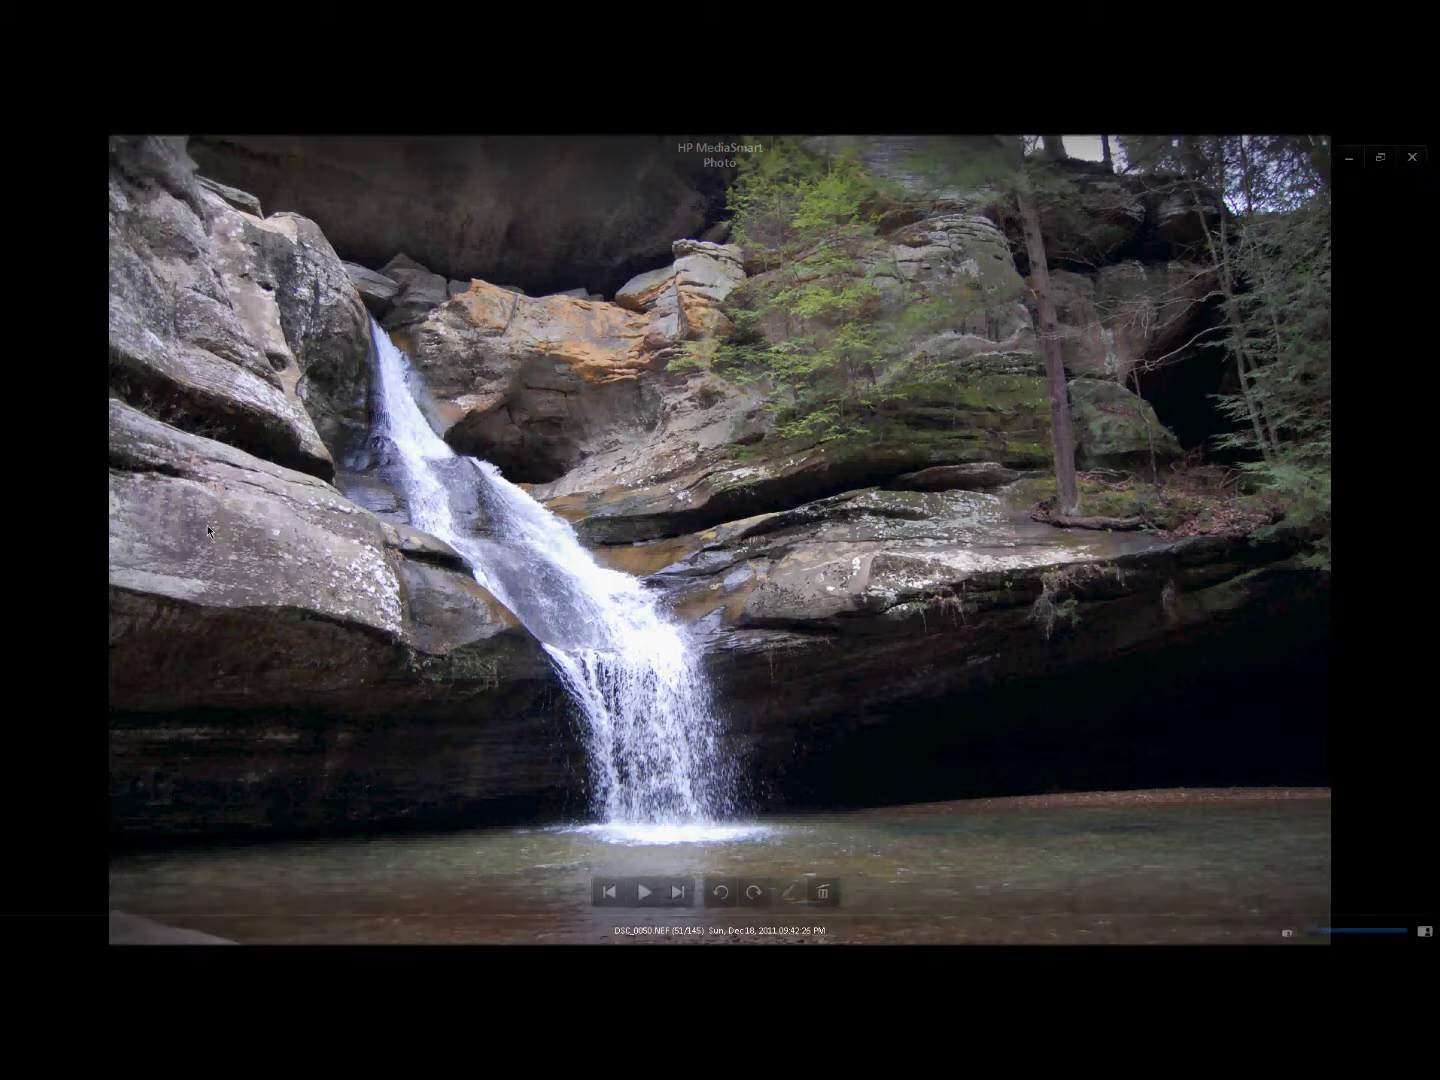
{"action": "key", "text": "Left"}
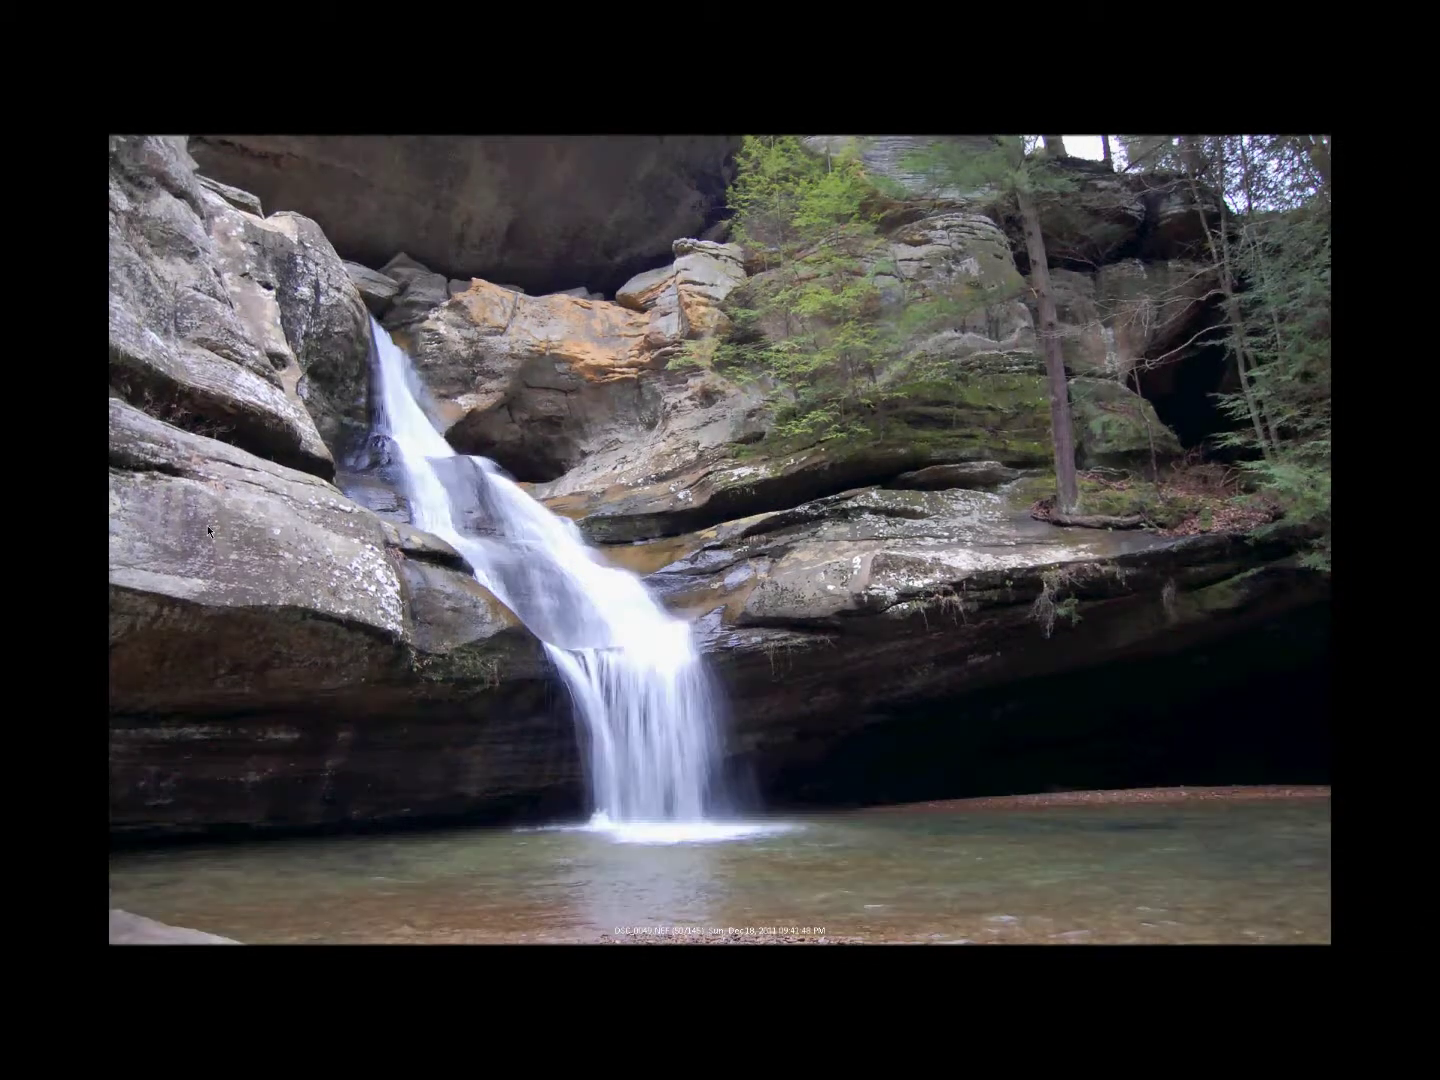
{"action": "key", "text": "Right"}
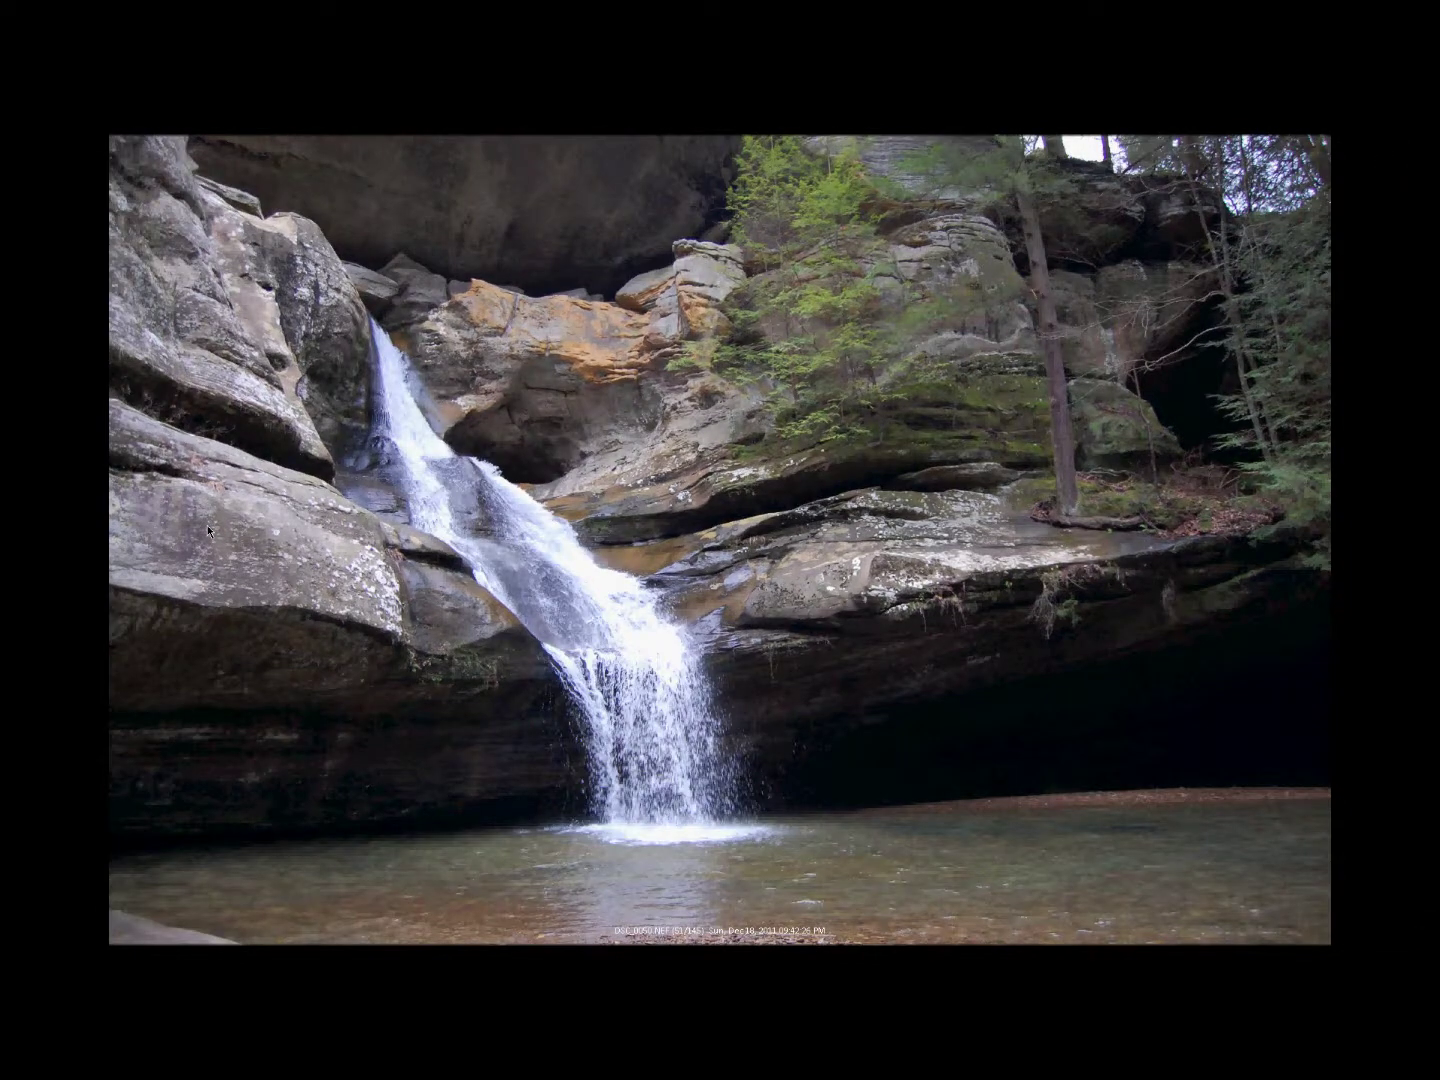
Close the photo viewer and open DSC_0049.NEF with ufraw.exe.
{"action": "key", "text": "Escape"}
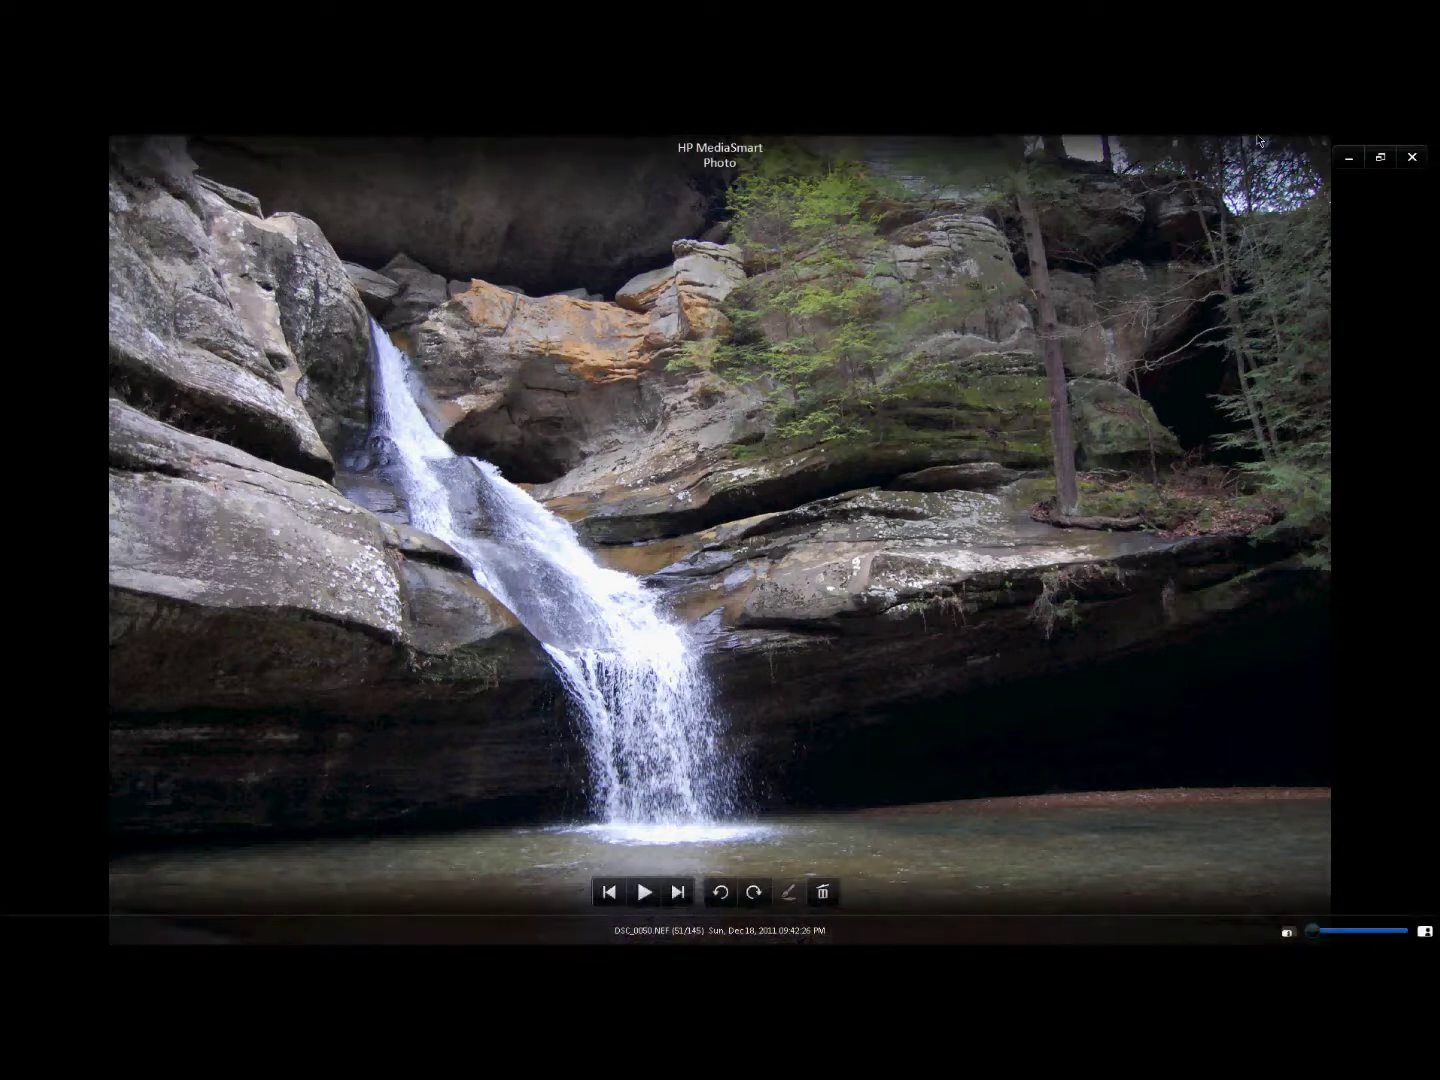
{"action": "key", "text": "alt+F4"}
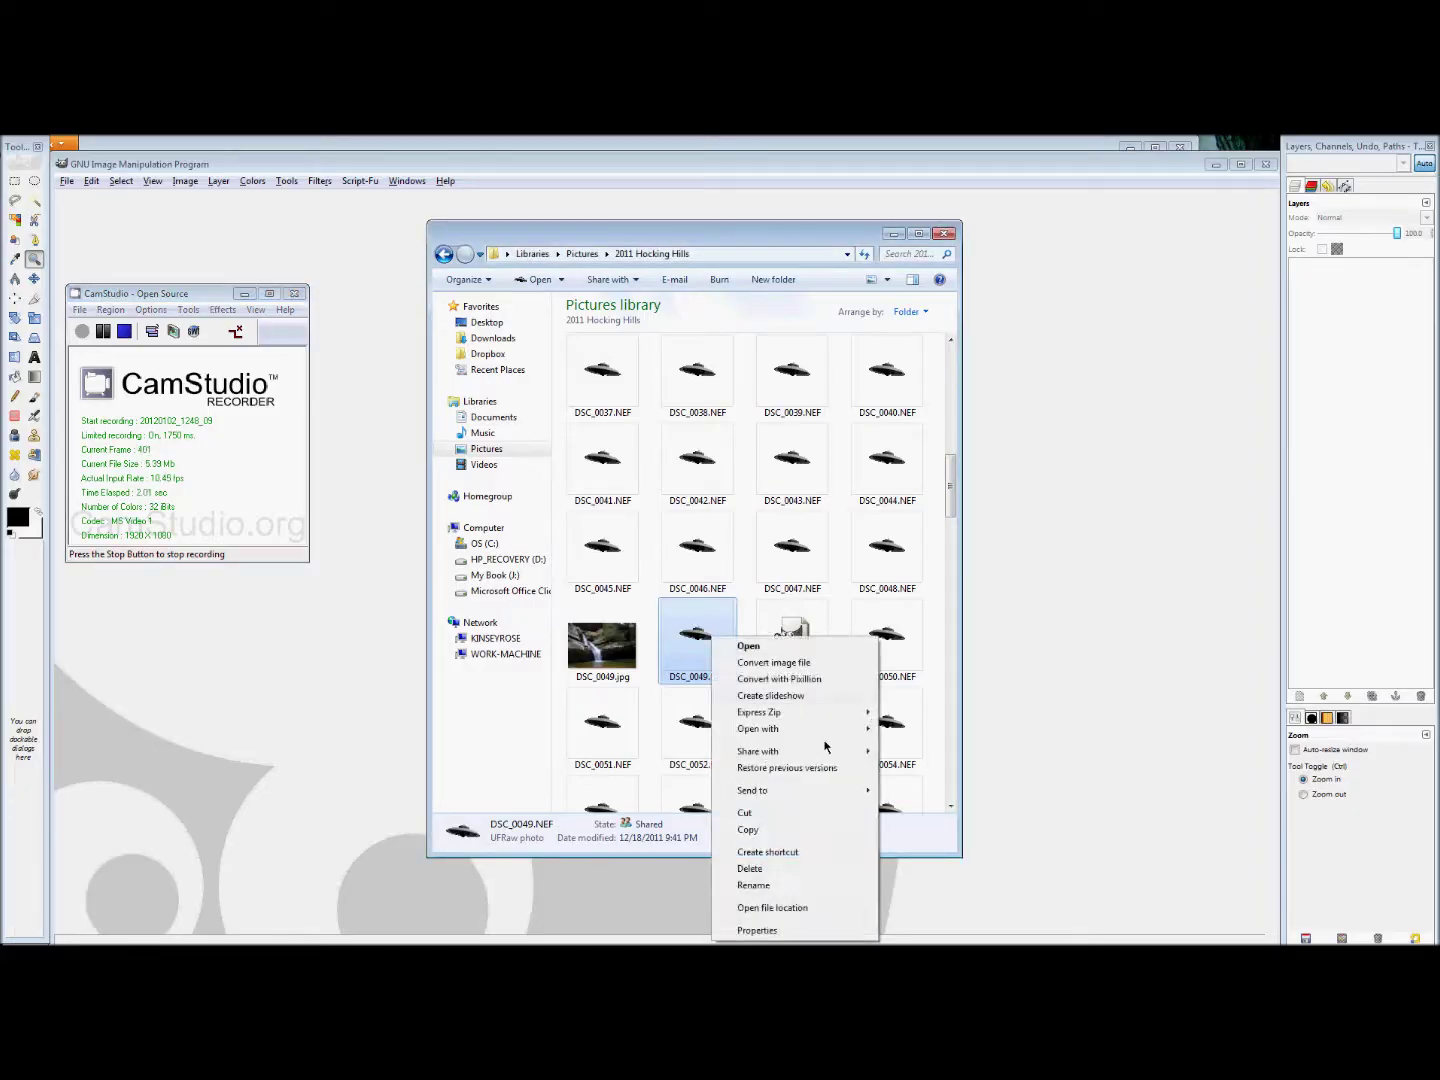
{"action": "mouse_move", "coordinate": [830, 734]}
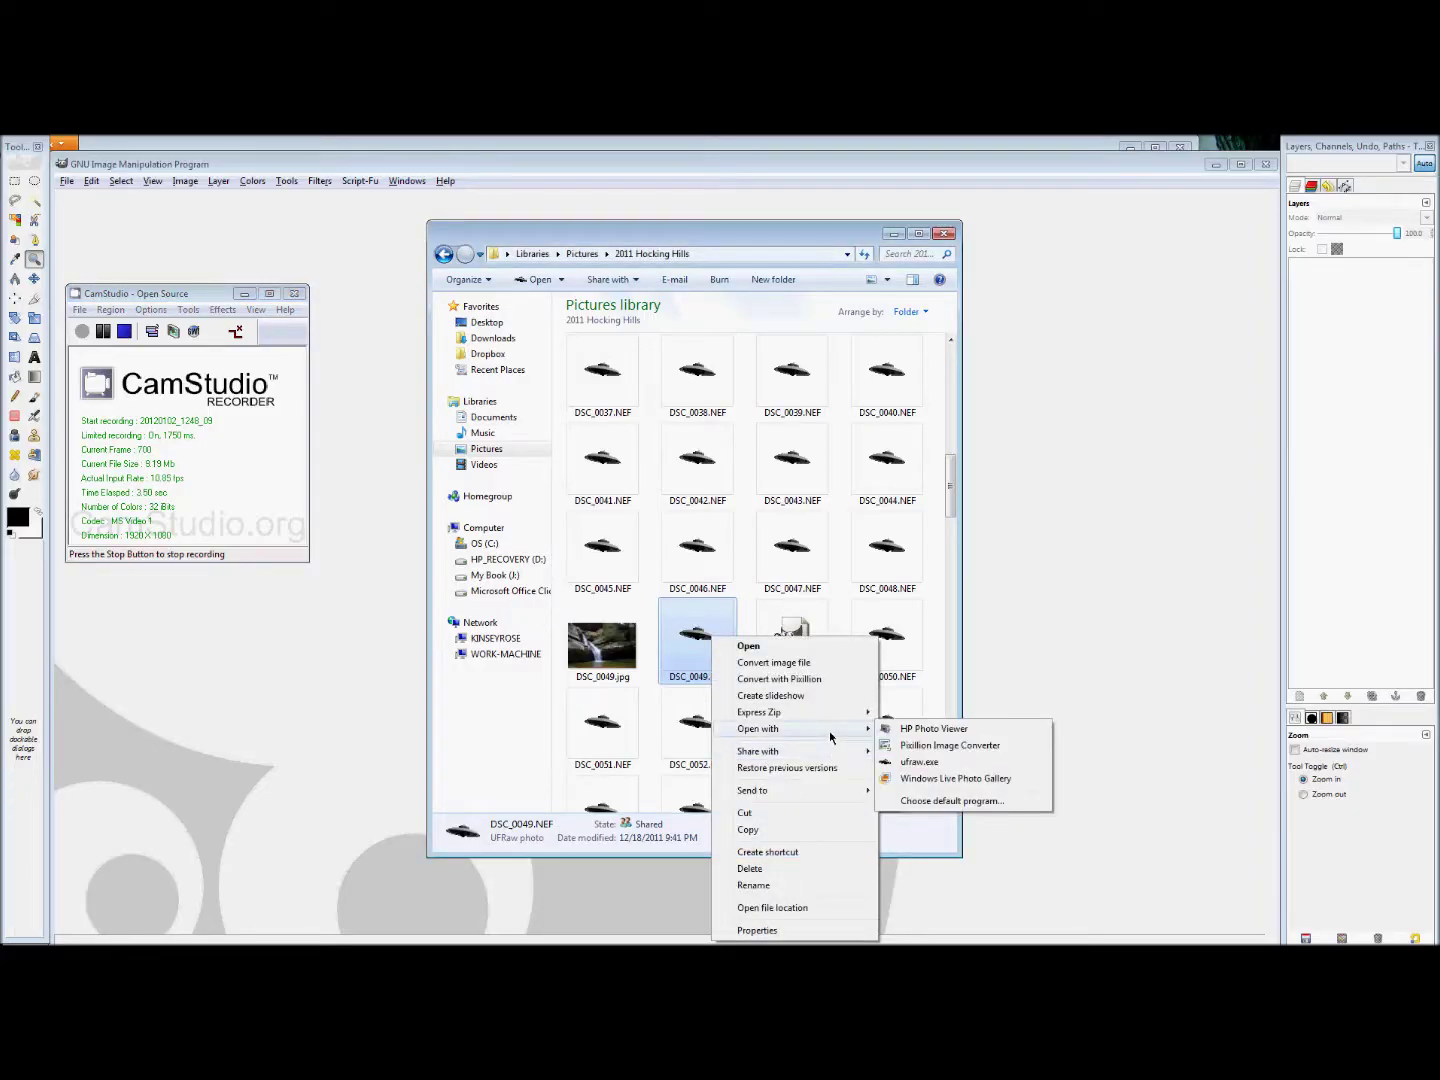
{"action": "left_click", "coordinate": [920, 762]}
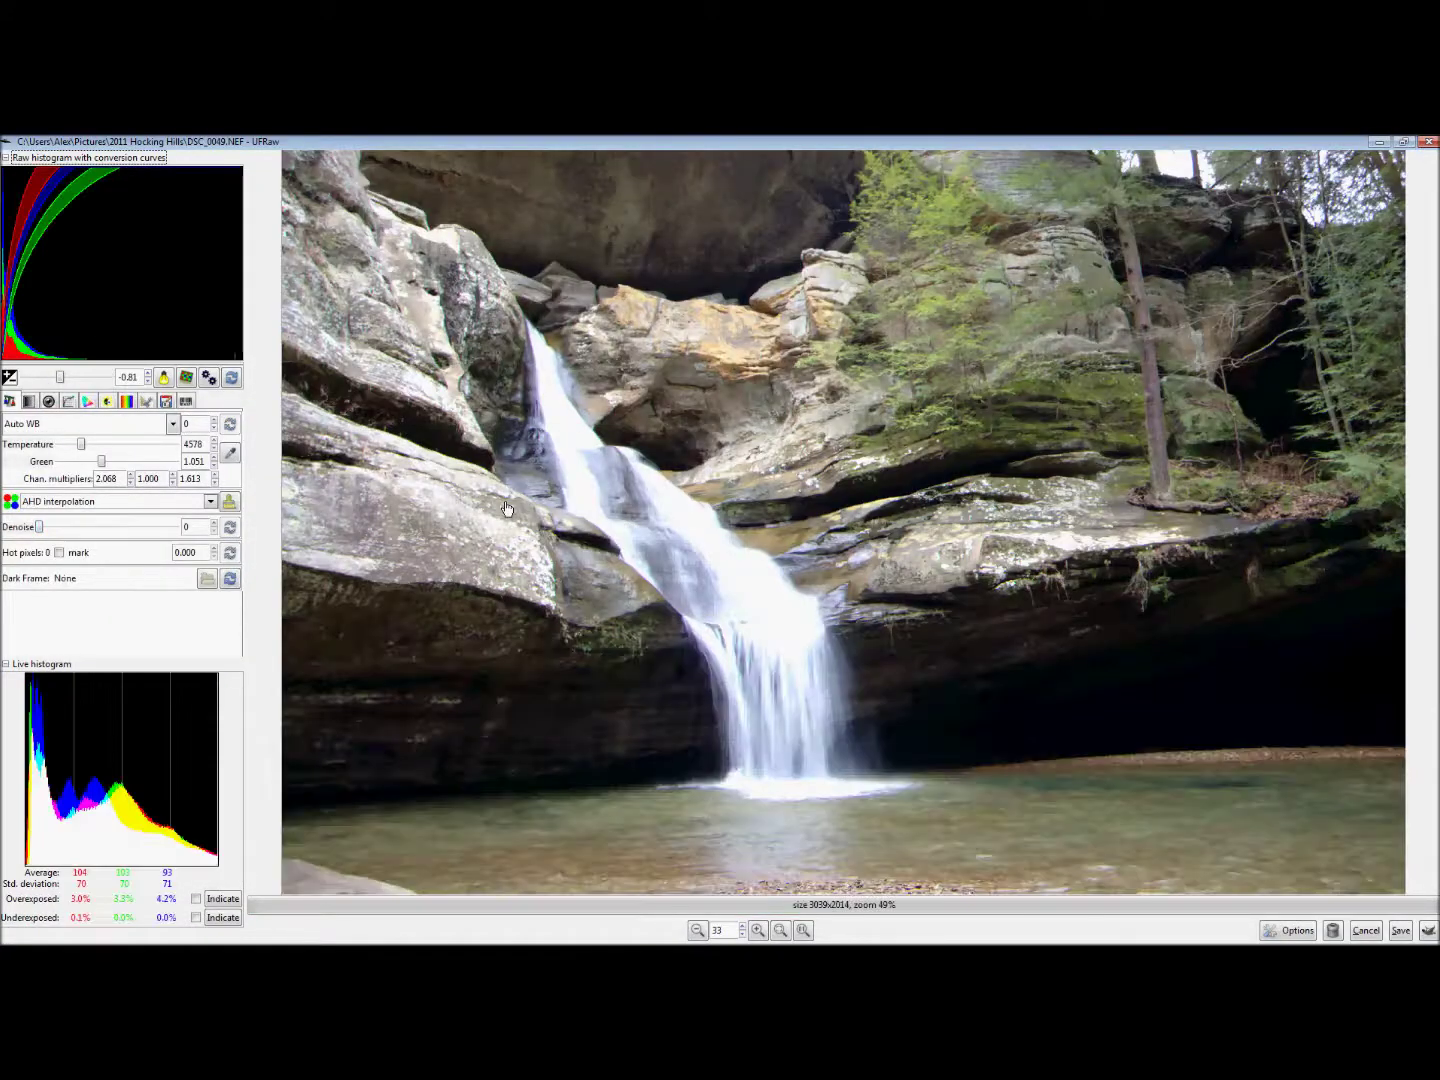
Reset the manual tone curve to a straight line and keep the white balance on Auto WB.
{"action": "left_click", "coordinate": [70, 401]}
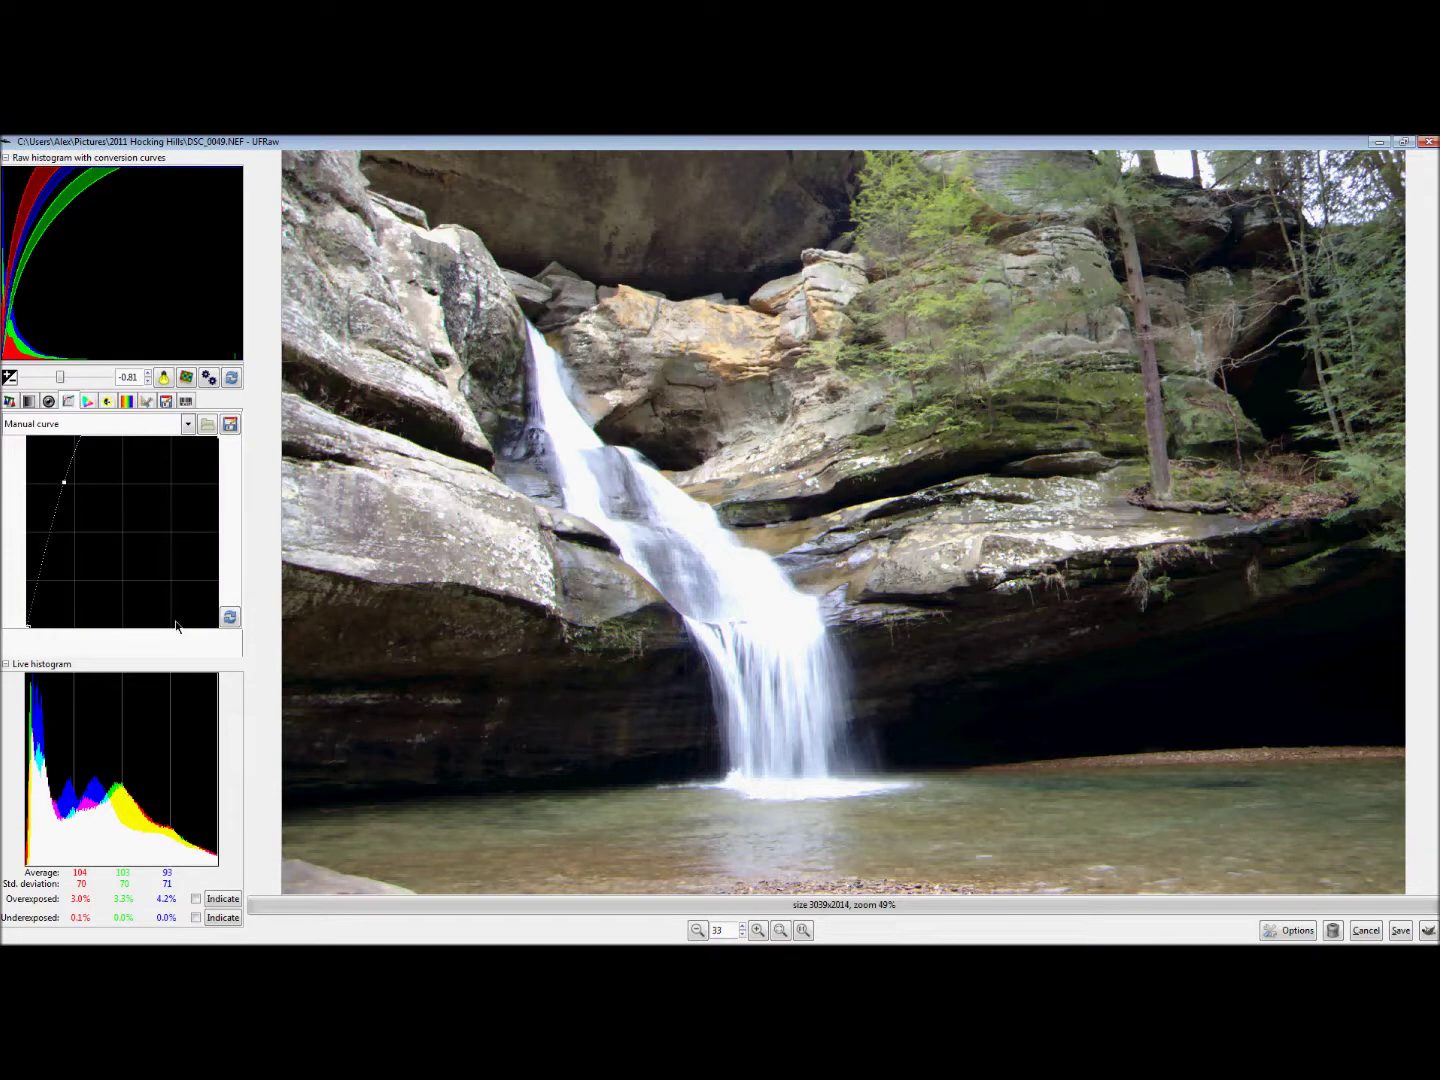
{"action": "left_click", "coordinate": [230, 617]}
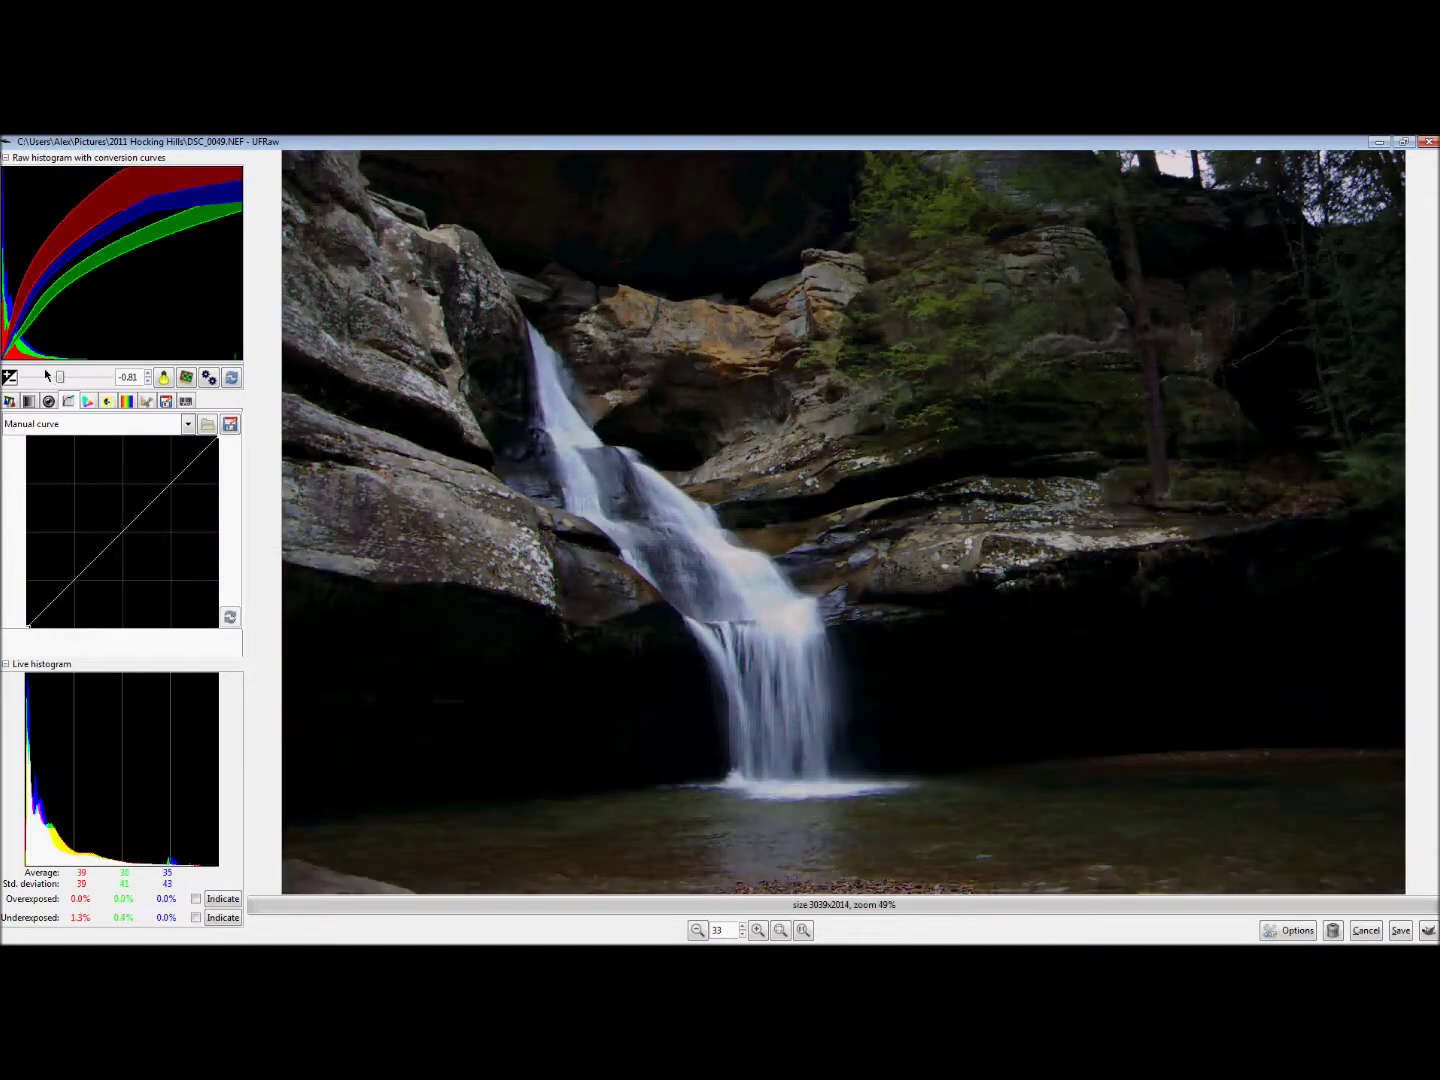
{"action": "left_click", "coordinate": [14, 401]}
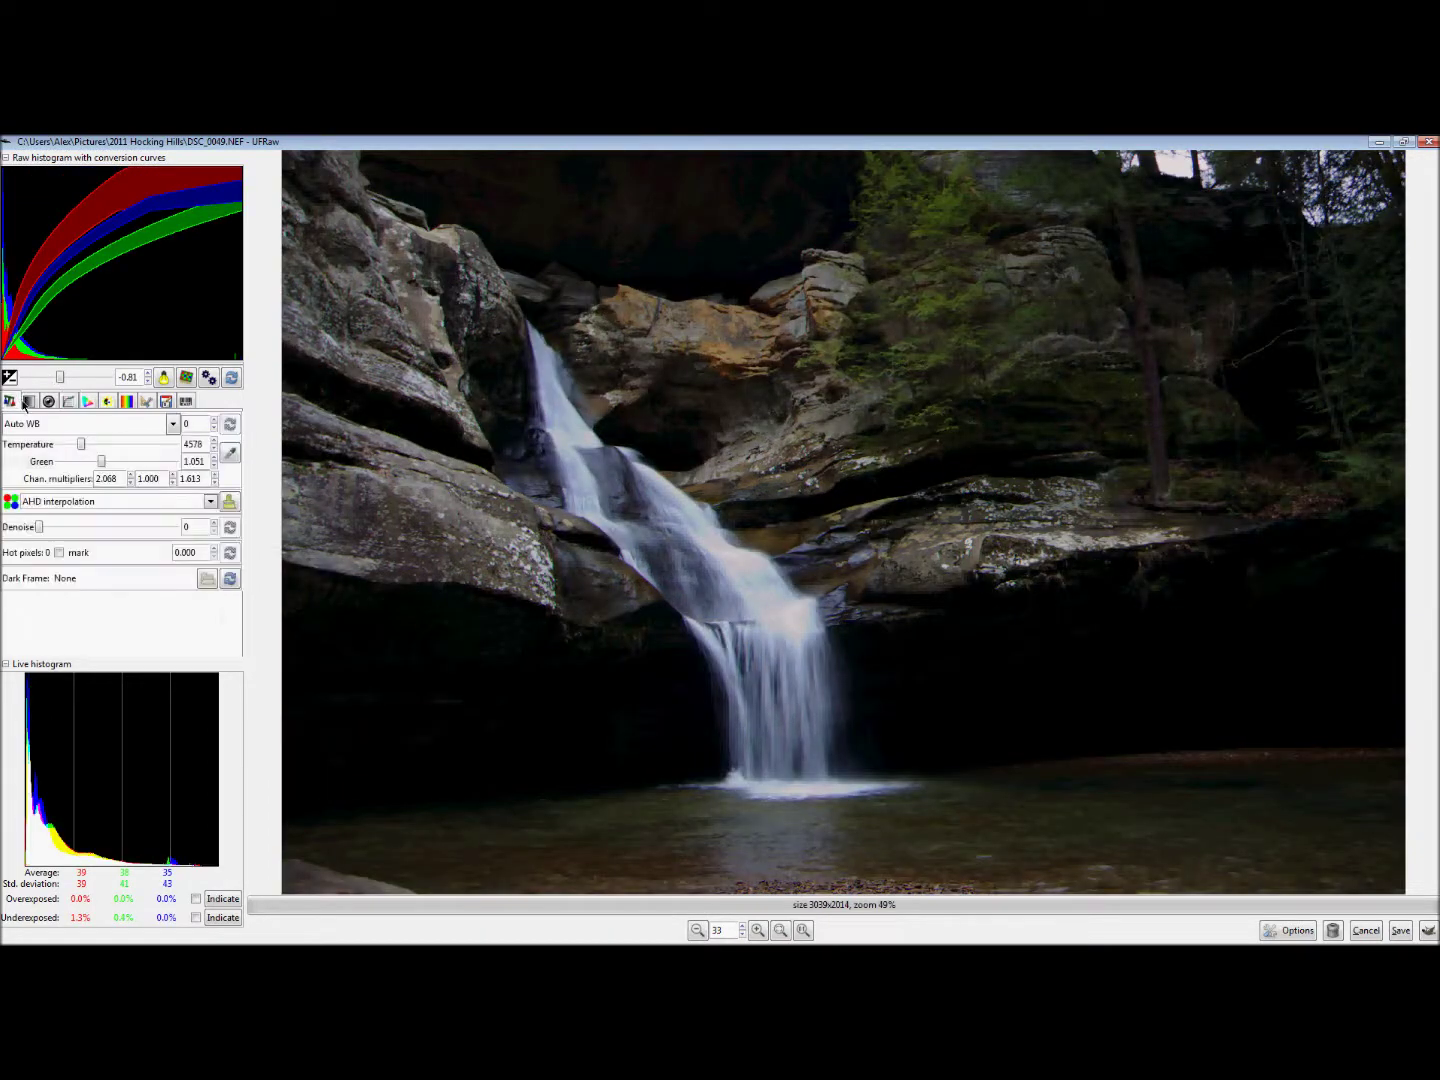
{"action": "left_click", "coordinate": [171, 424]}
{"action": "left_click", "coordinate": [171, 424]}
{"action": "left_click", "coordinate": [48, 423]}
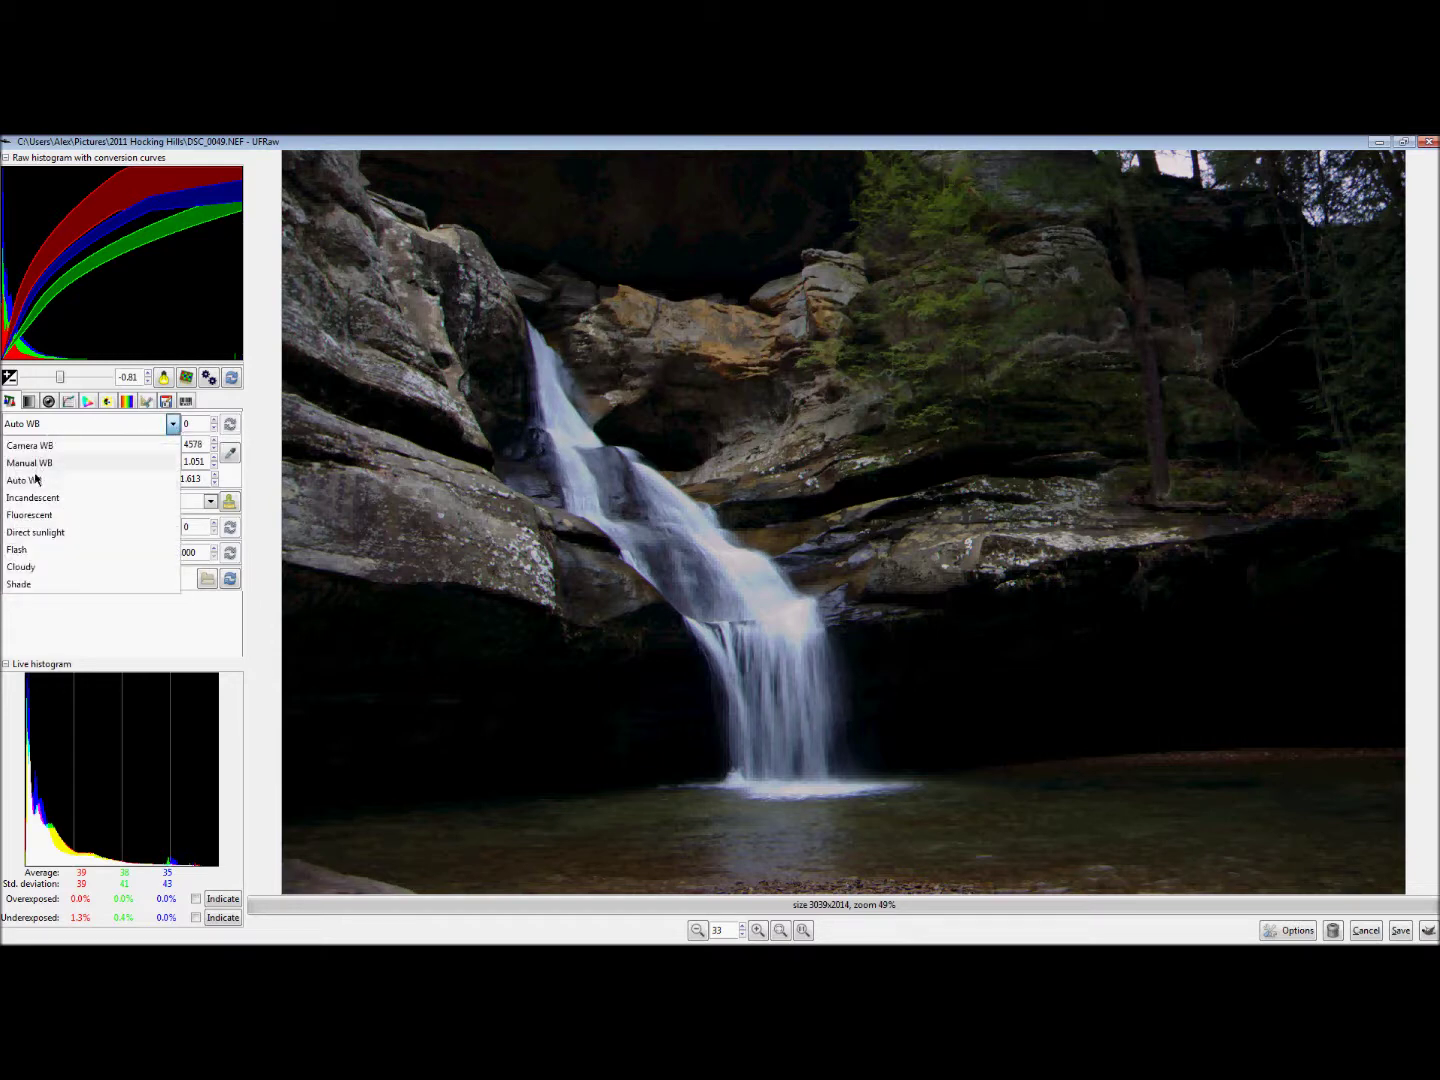
{"action": "left_click", "coordinate": [35, 480]}
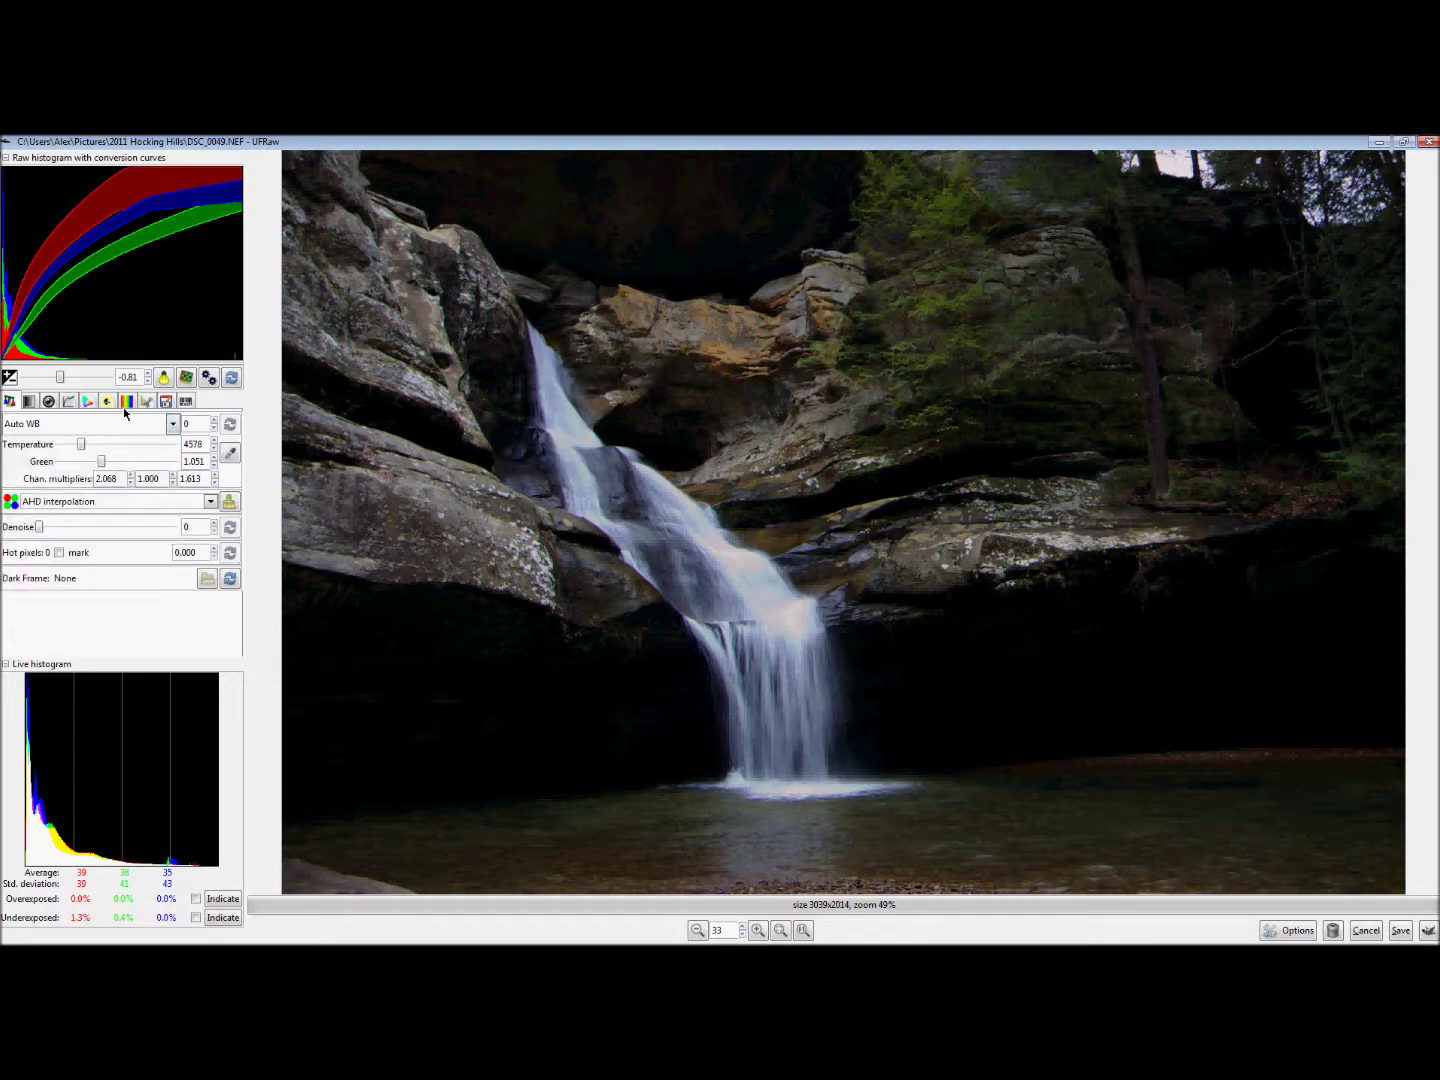
Raise a curve point up-left to brighten DSC_0049, then accept it with OK.
{"action": "left_click", "coordinate": [69, 400]}
{"action": "left_click_drag", "start_coordinate": [118, 533], "coordinate": [92, 509]}
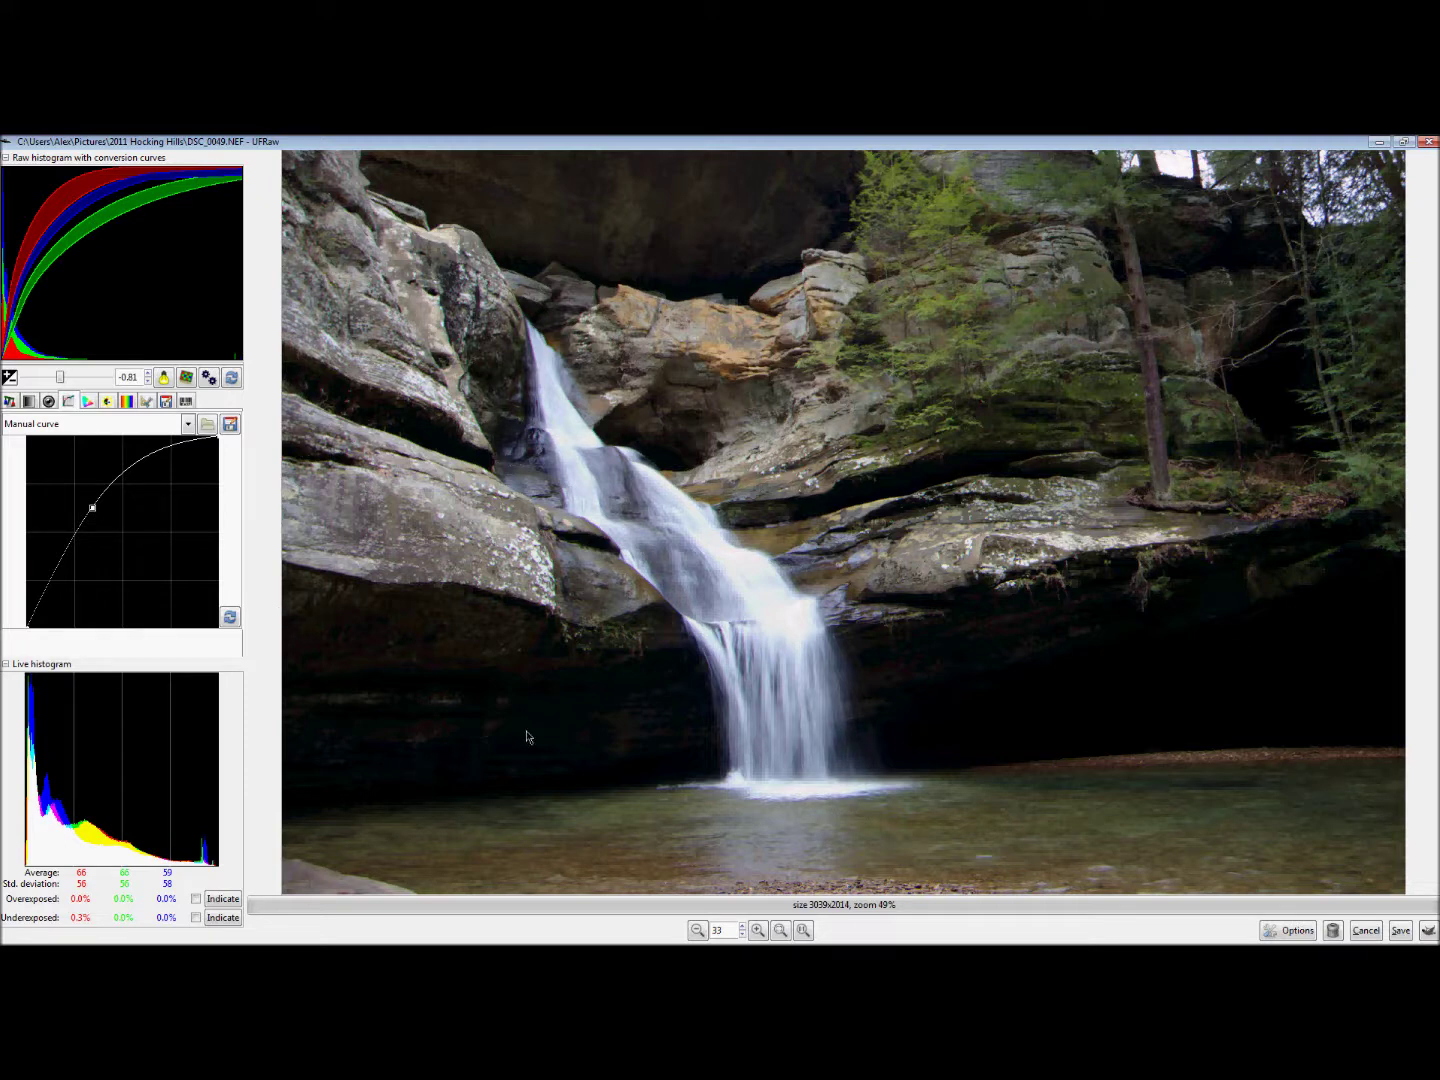
{"action": "mouse_move", "coordinate": [92, 512]}
{"action": "left_mouse_down"}
{"action": "mouse_move", "coordinate": [62, 482]}
{"action": "mouse_move", "coordinate": [89, 510]}
{"action": "left_mouse_up"}
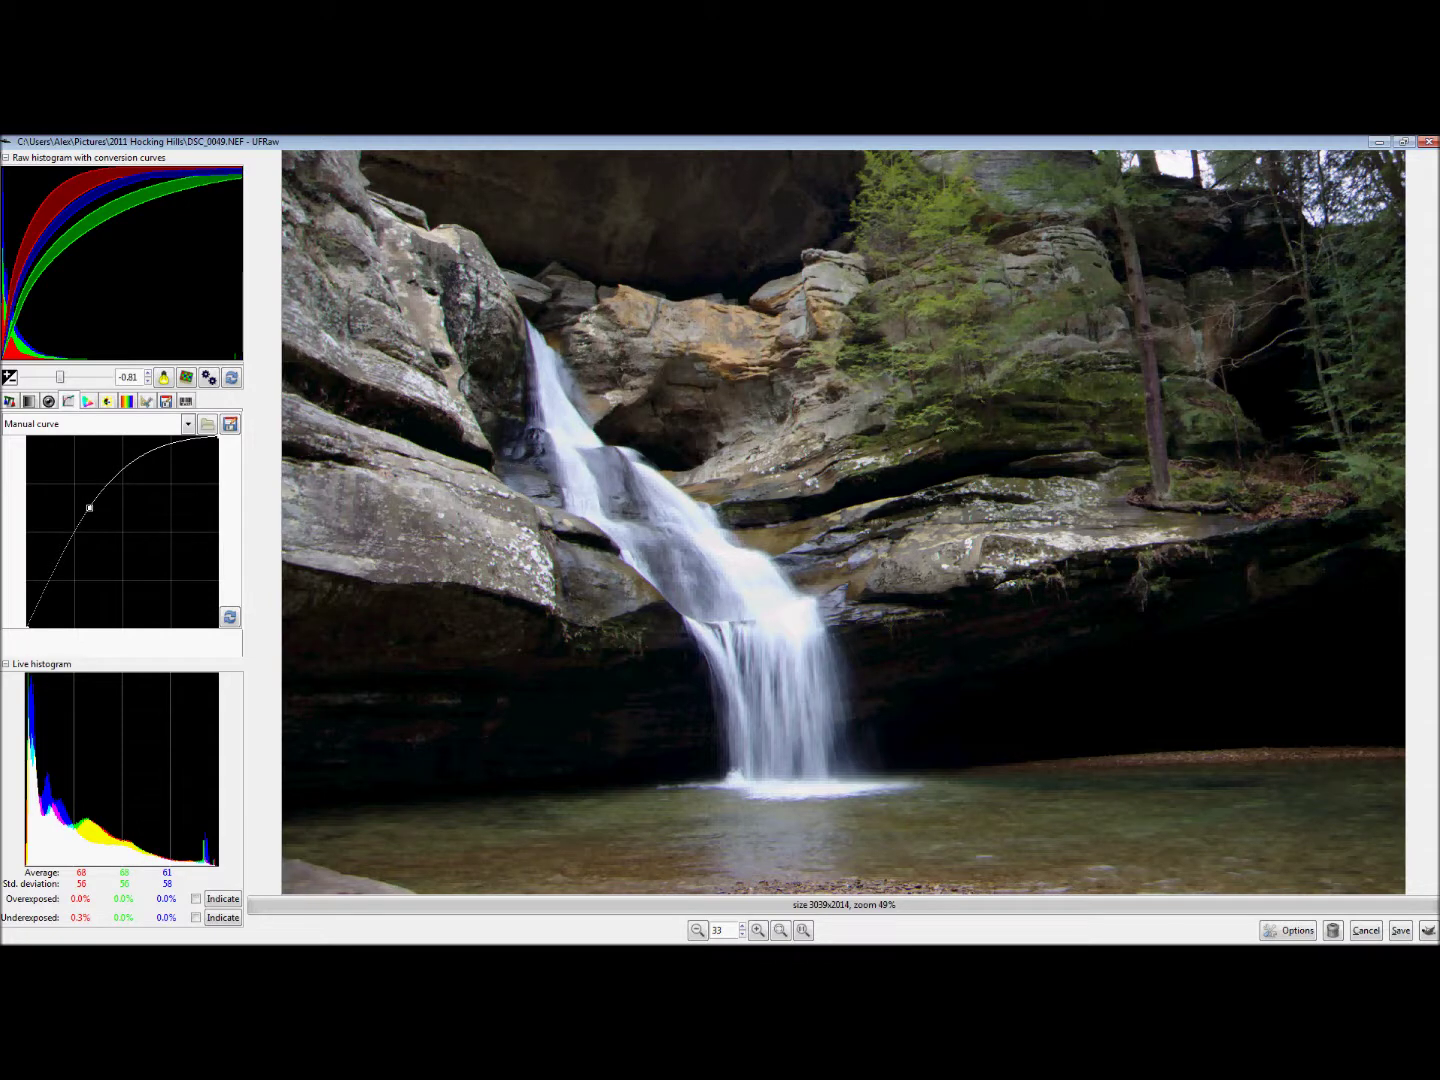
{"action": "left_click", "coordinate": [1428, 930]}
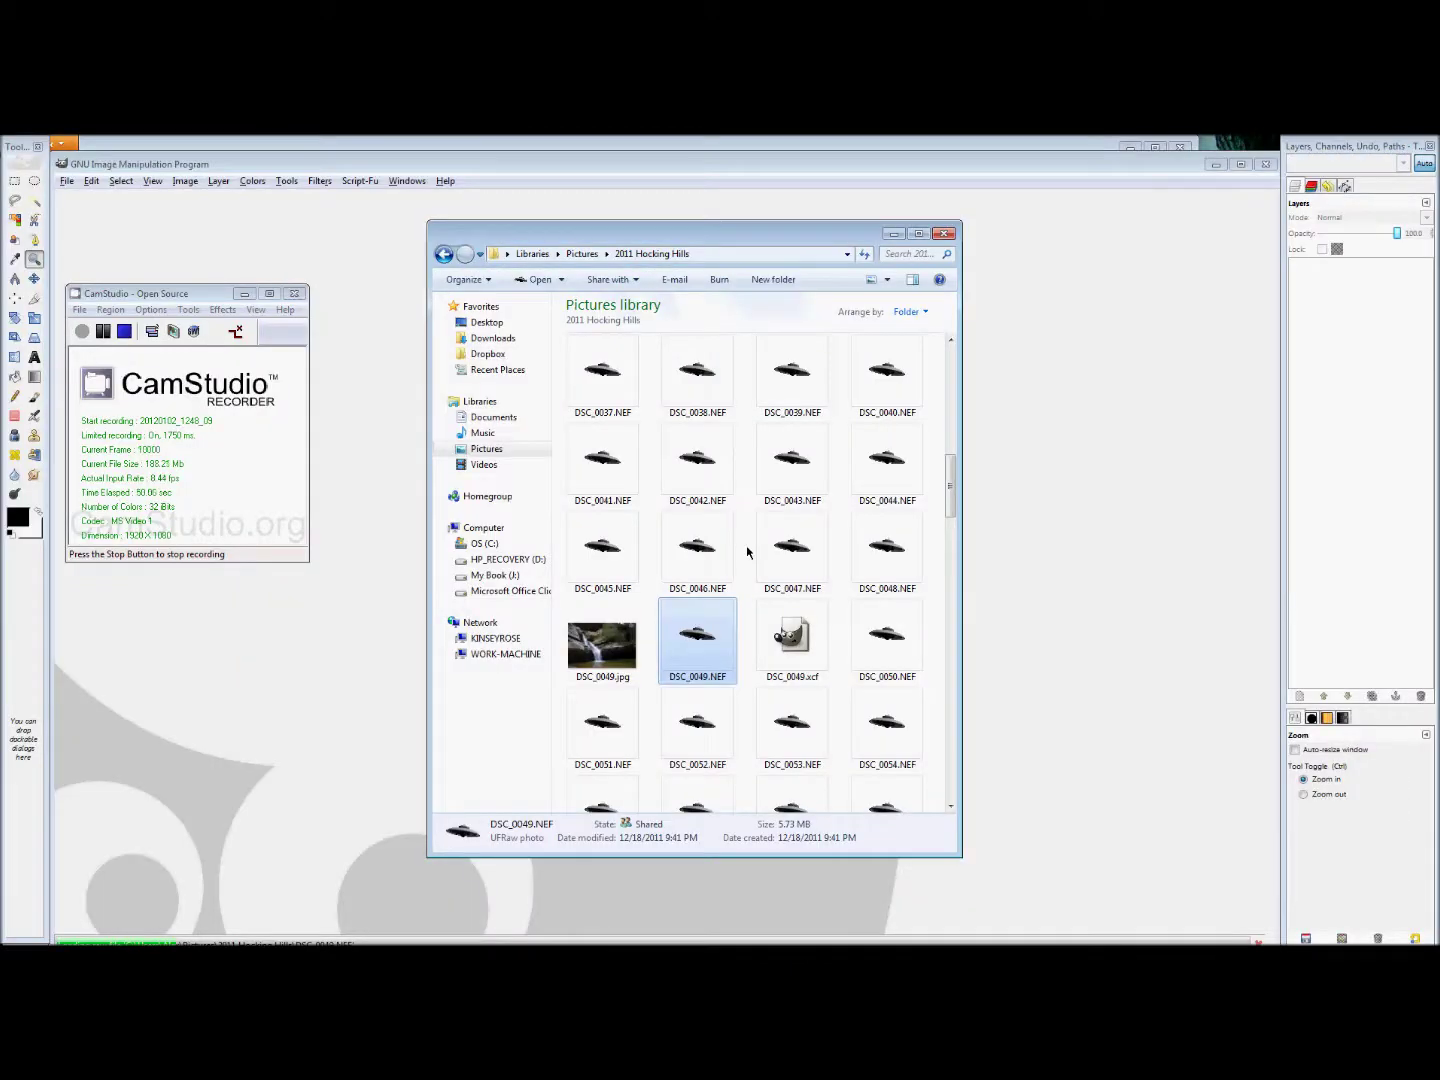
Minimize Explorer, maximize the GIMP window and fit the DSC_0049 image to the view.
{"action": "left_click", "coordinate": [294, 293]}
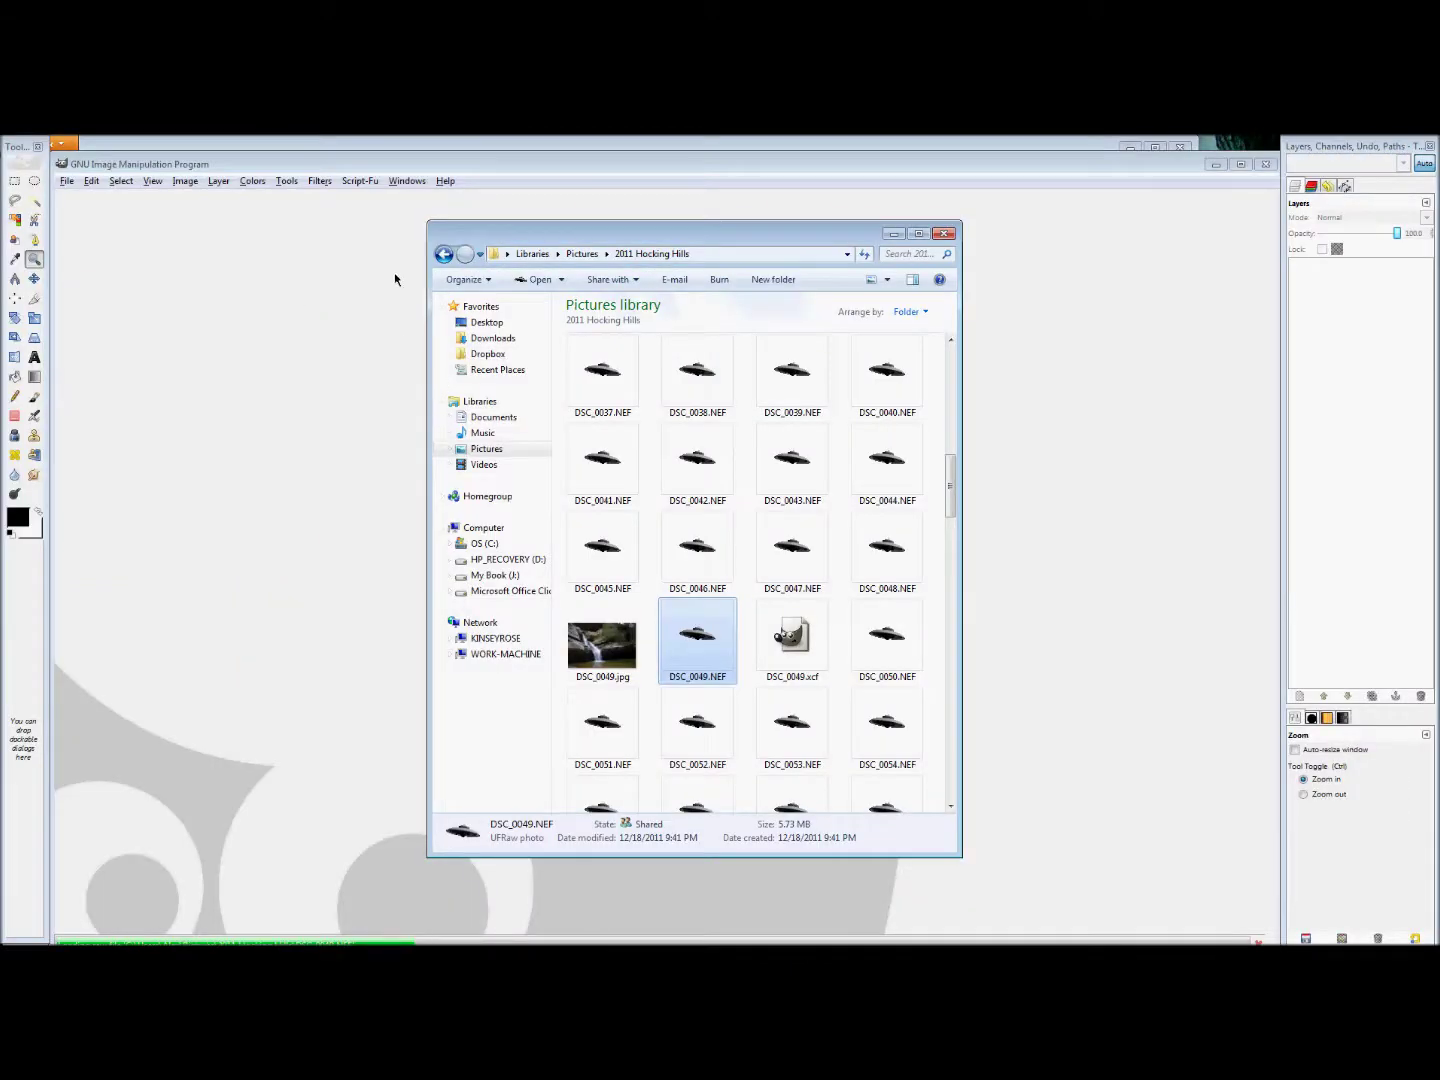
{"action": "left_click", "coordinate": [894, 233]}
{"action": "double_click", "coordinate": [716, 160]}
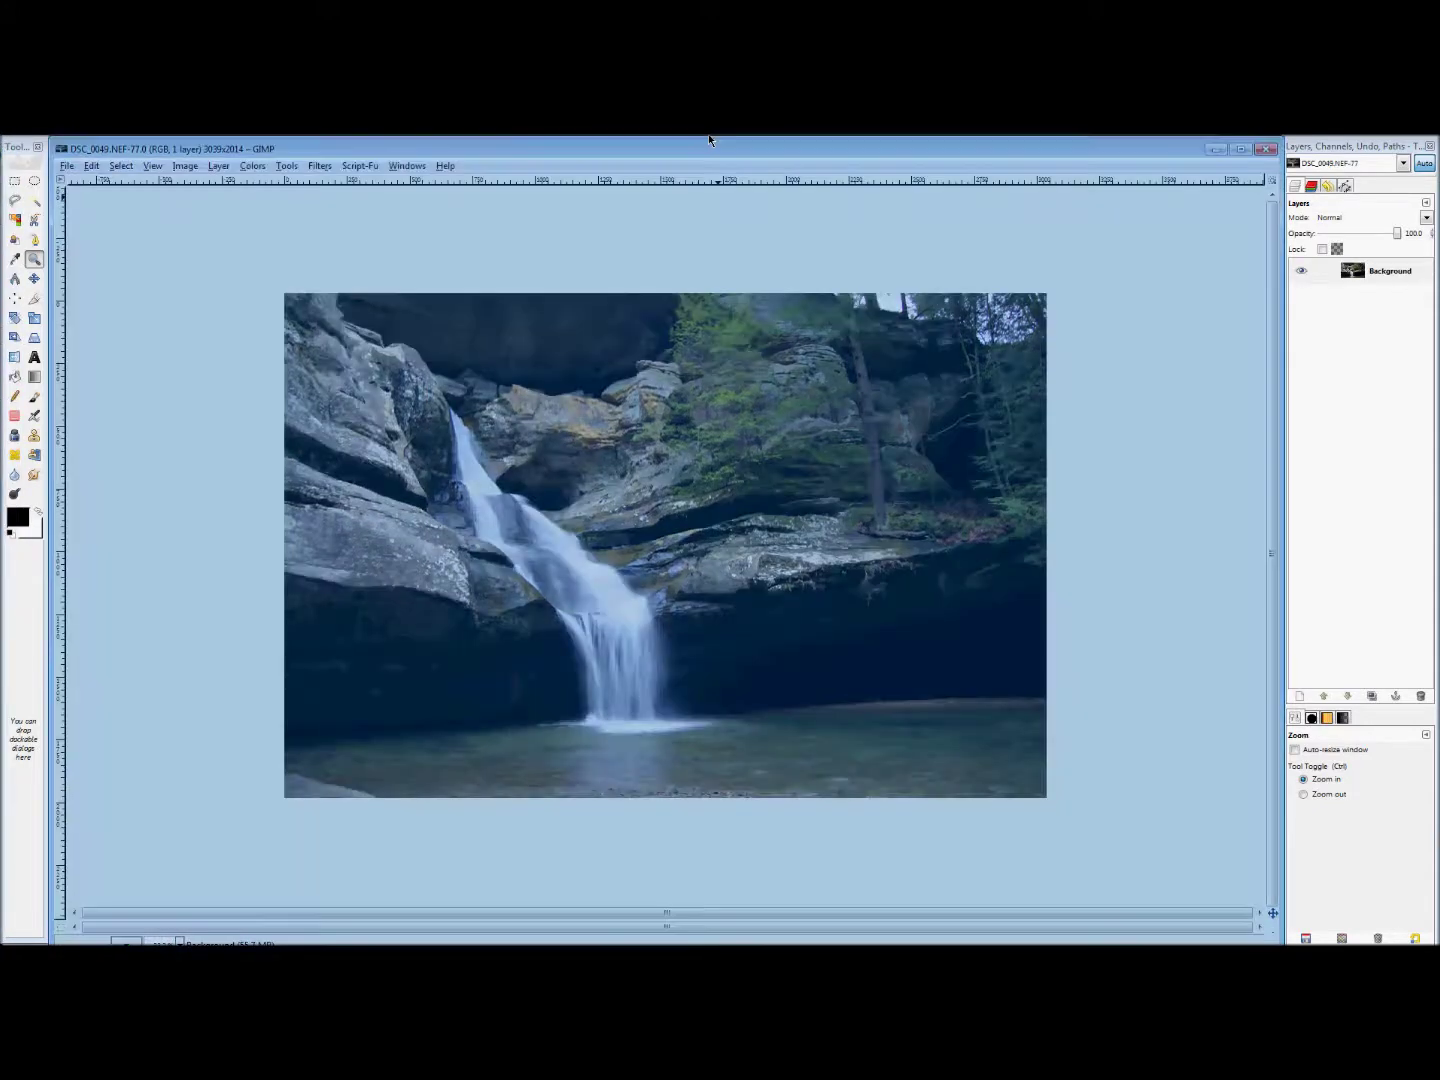
{"action": "key", "text": "shift+ctrl+j"}
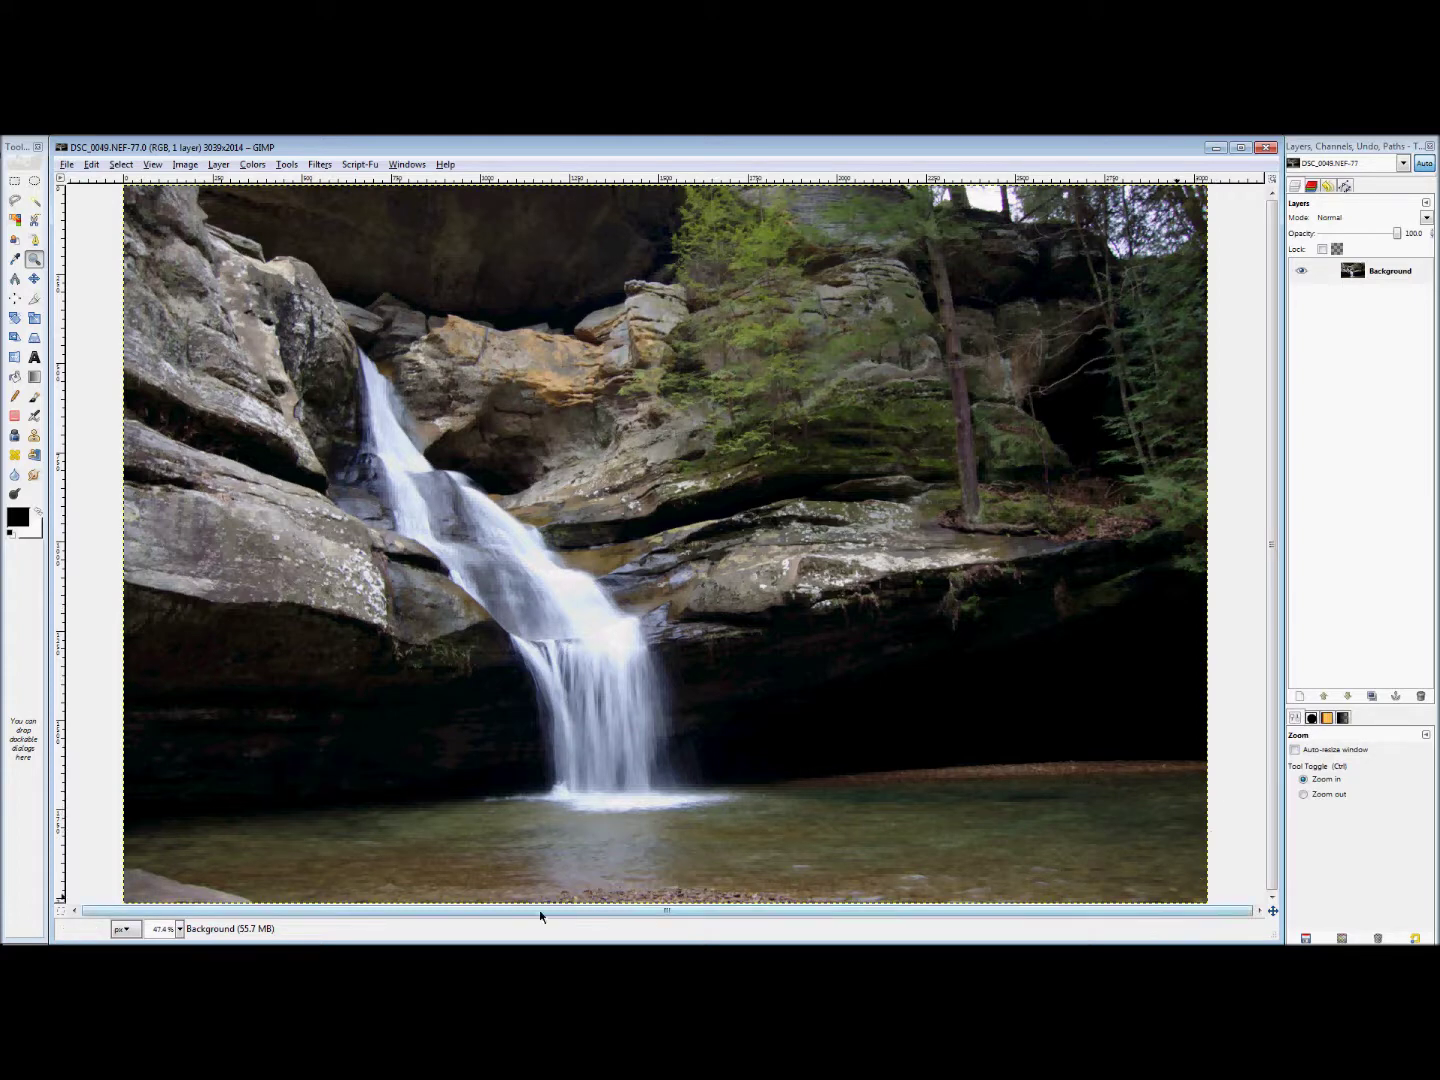
{"action": "mouse_move", "coordinate": [2, 740]}
{"action": "mouse_move", "coordinate": [2, 780]}
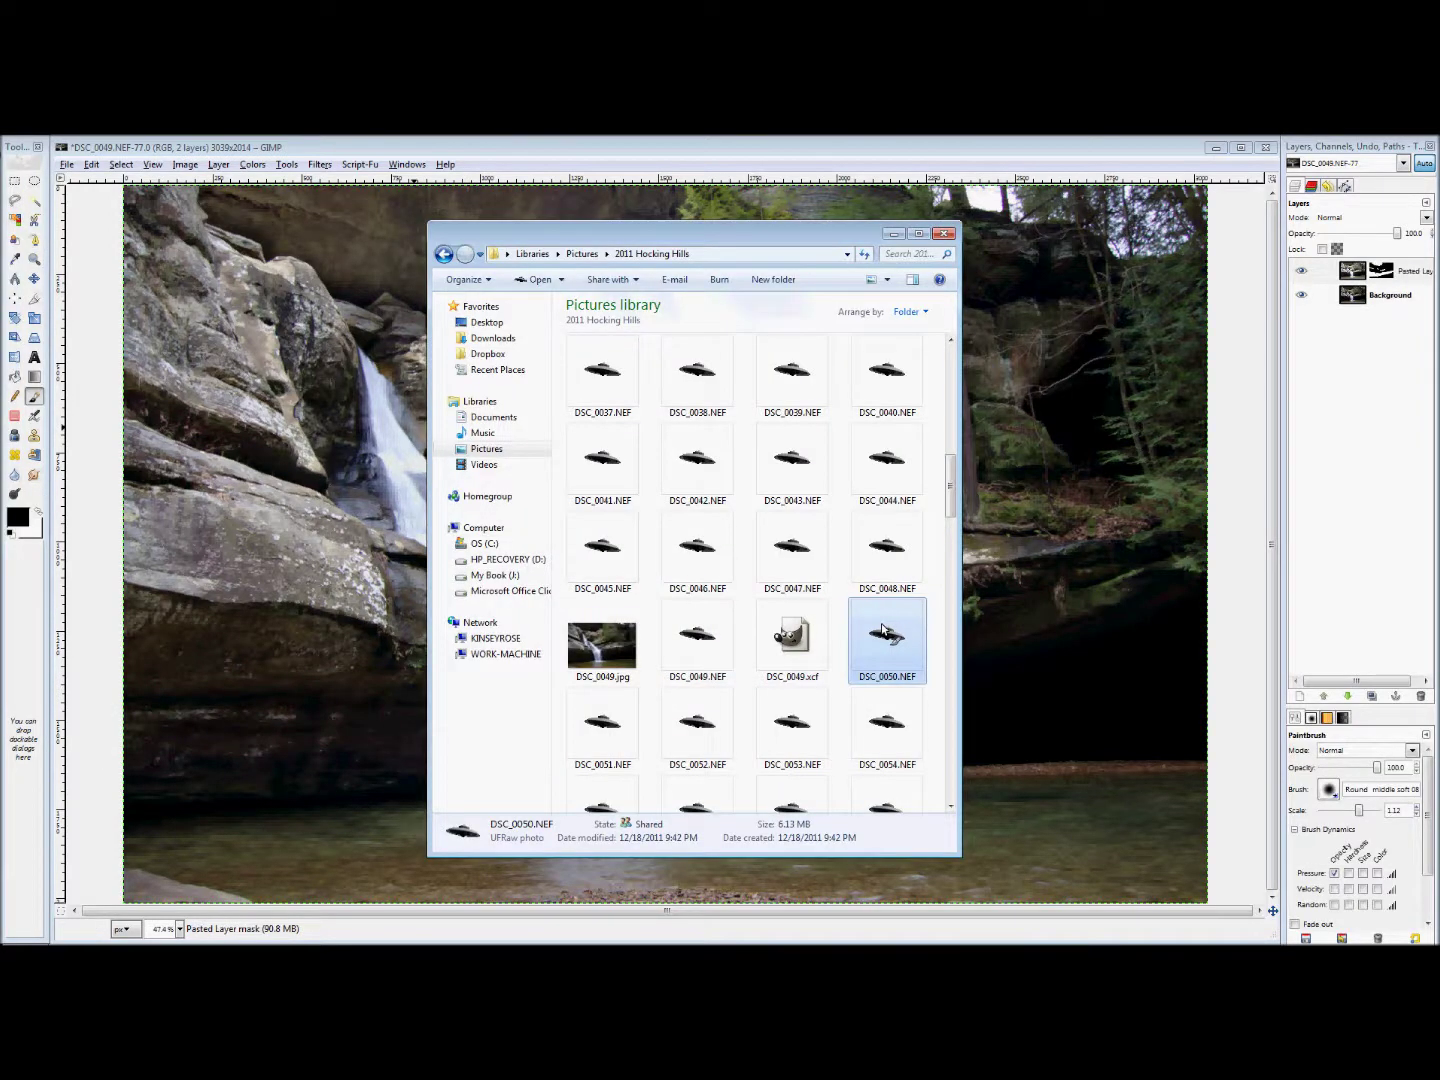
Open DSC_0050.NEF with ufraw.exe from its Open with menu.
{"action": "right_click", "coordinate": [882, 629]}
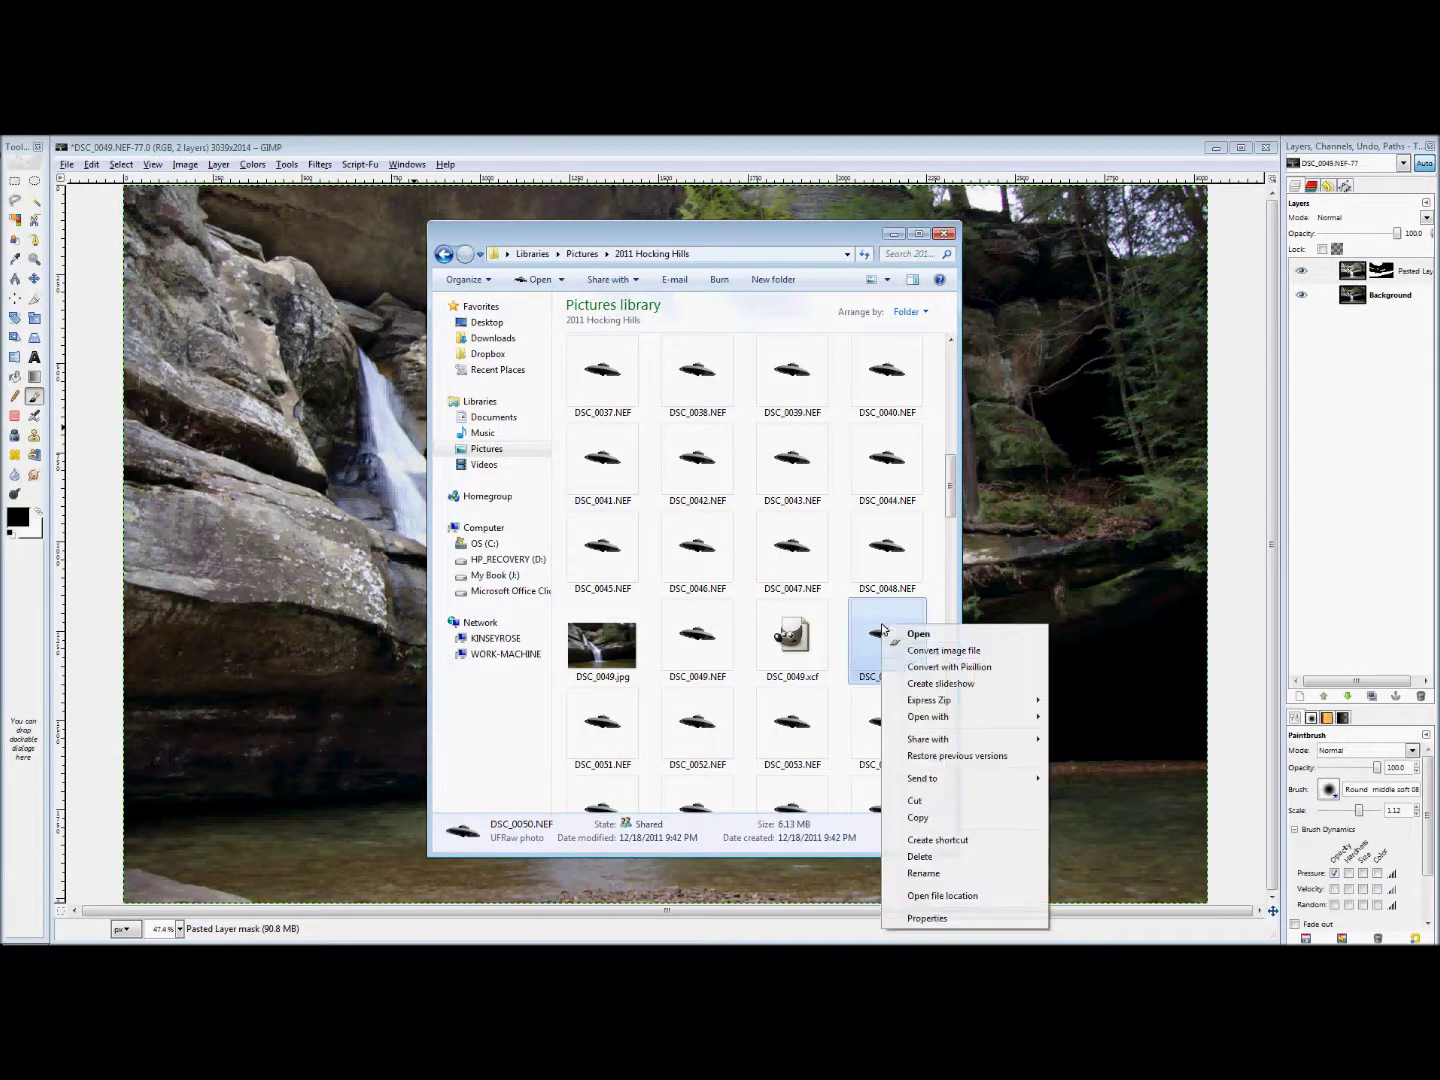
{"action": "mouse_move", "coordinate": [990, 717]}
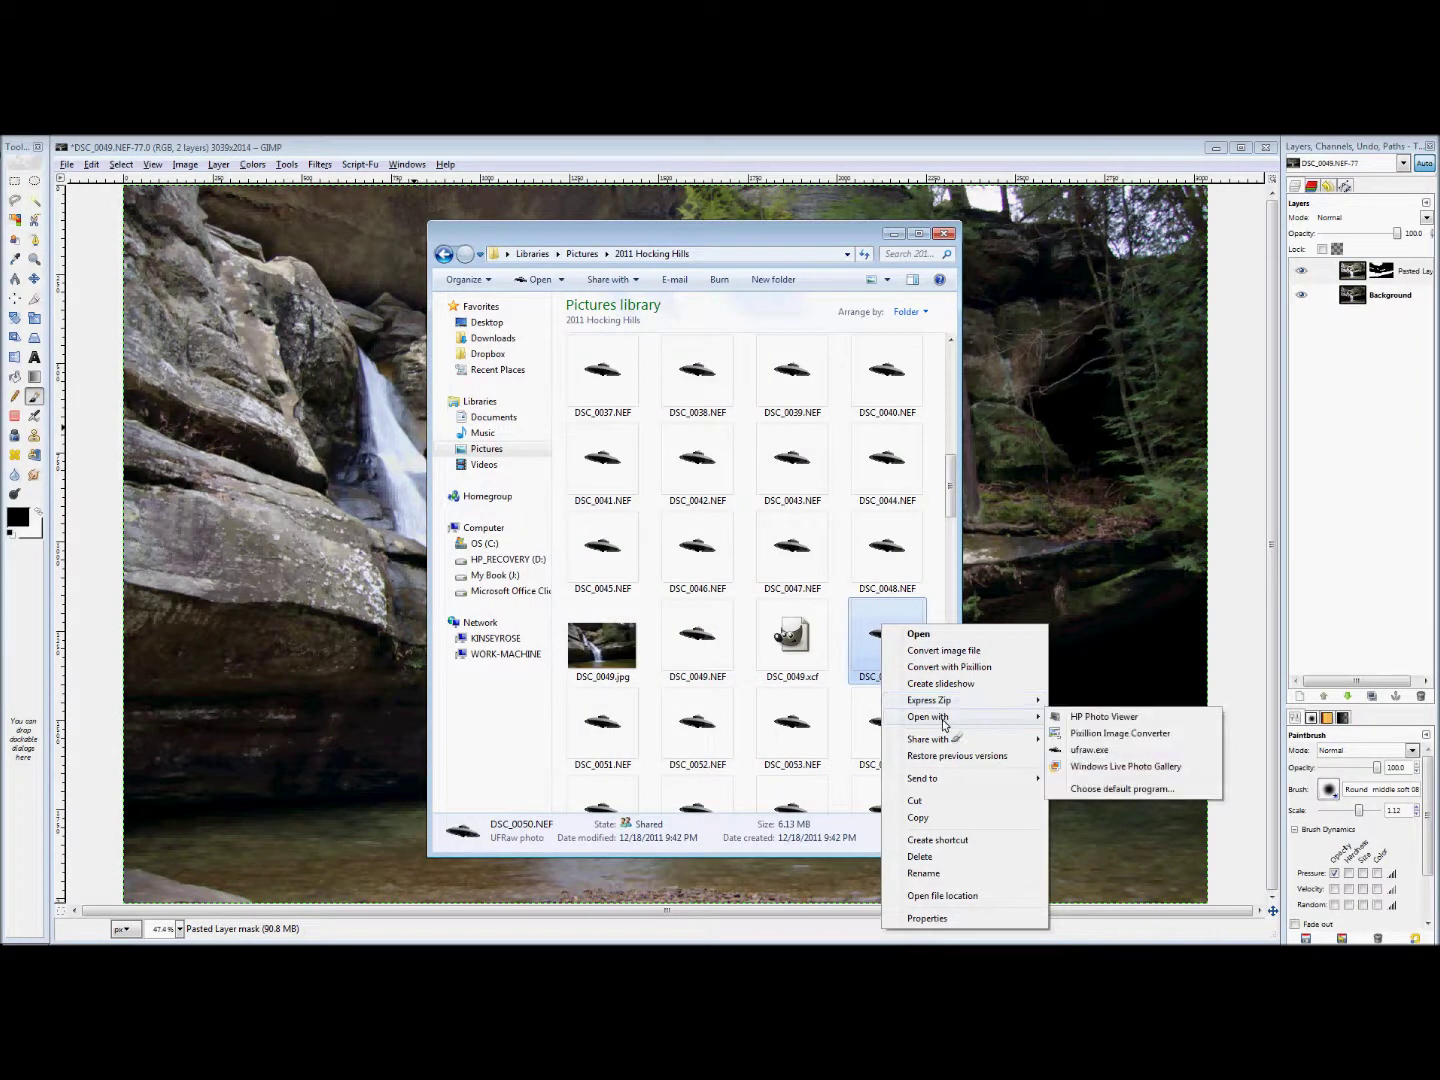
{"action": "left_click", "coordinate": [1068, 750]}
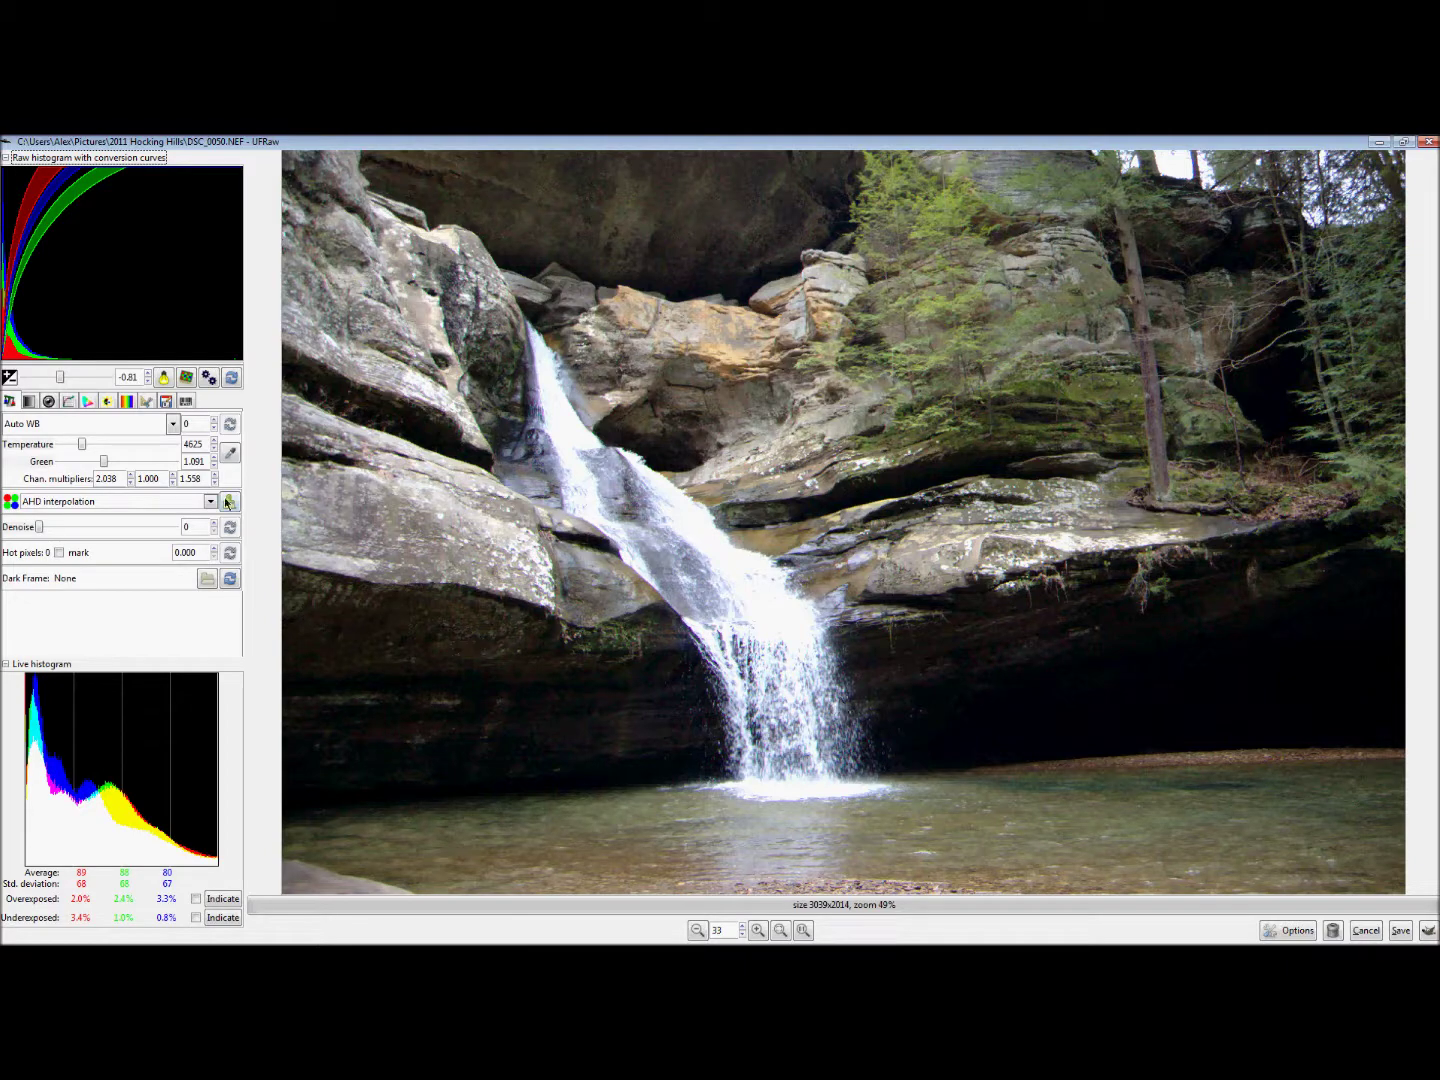
Reset DSC_0050's manual tone curve, raise a point to brighten it, and accept with OK.
{"action": "left_click", "coordinate": [48, 401]}
{"action": "left_click", "coordinate": [68, 401]}
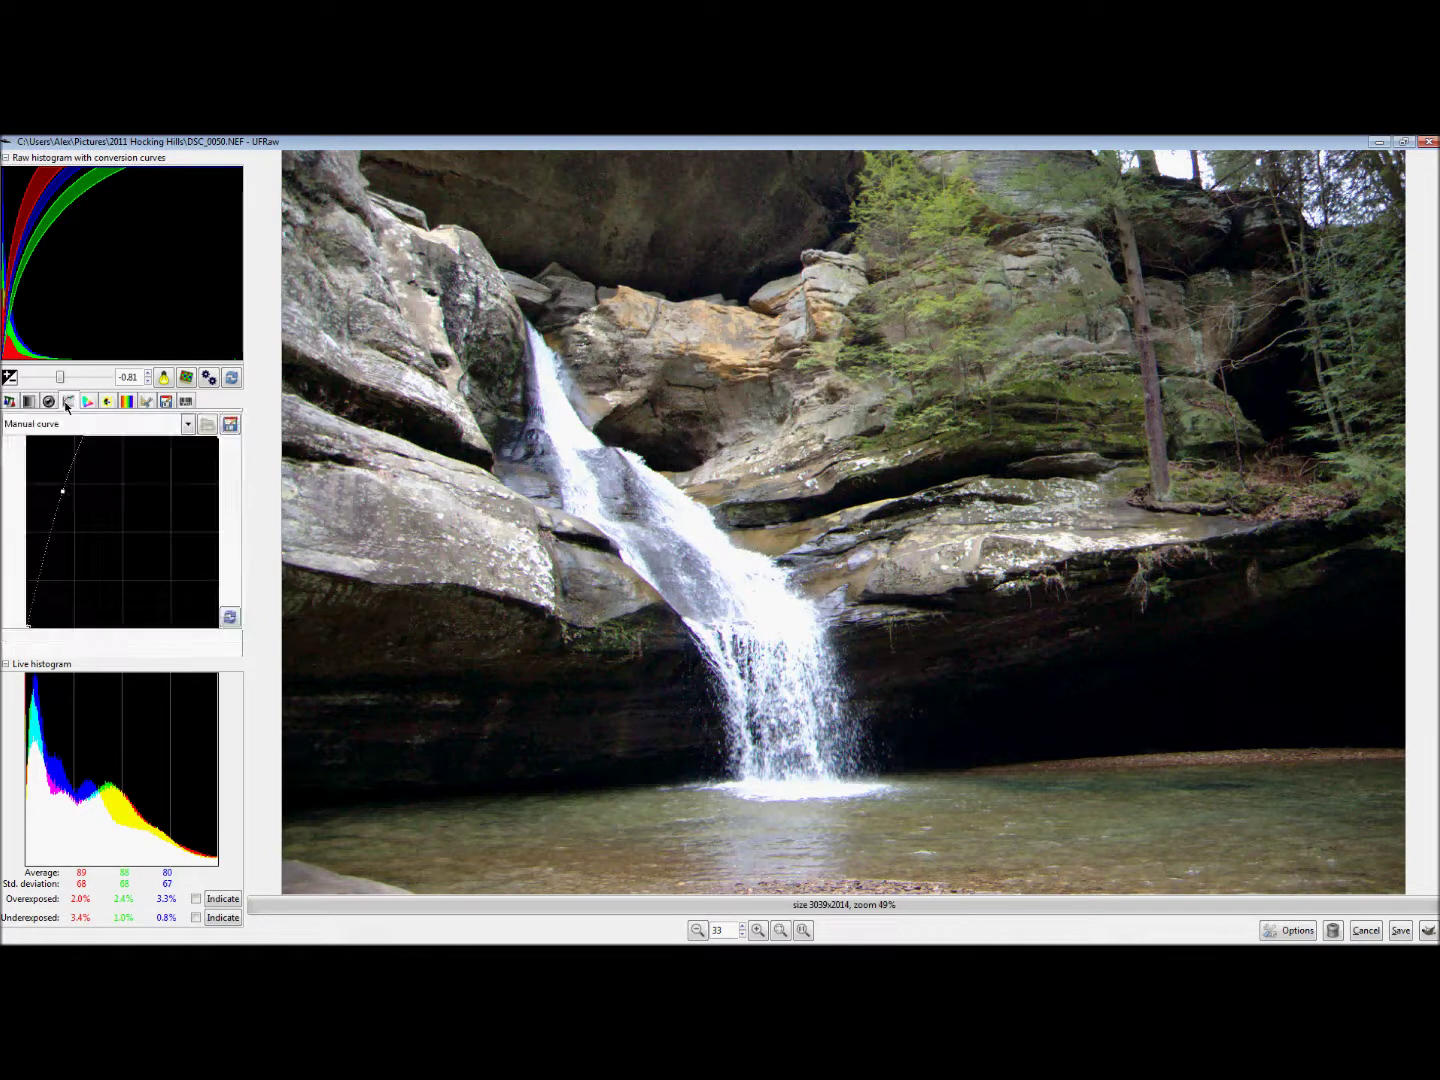
{"action": "left_click", "coordinate": [230, 617]}
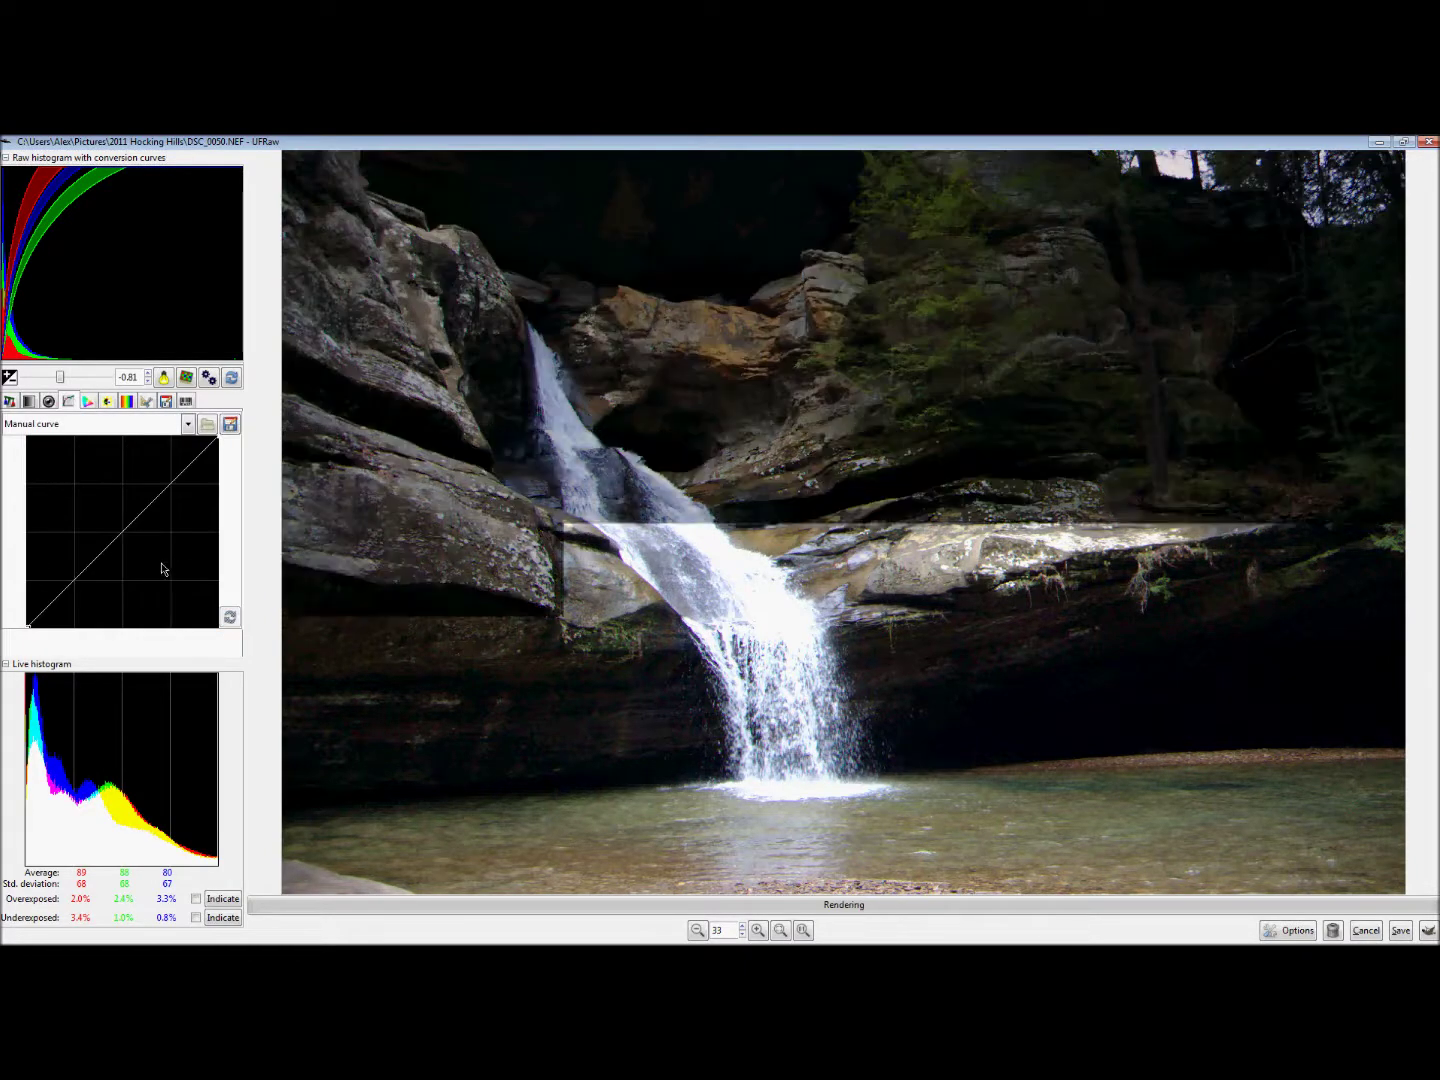
{"action": "left_click_drag", "start_coordinate": [121, 535], "coordinate": [76, 502]}
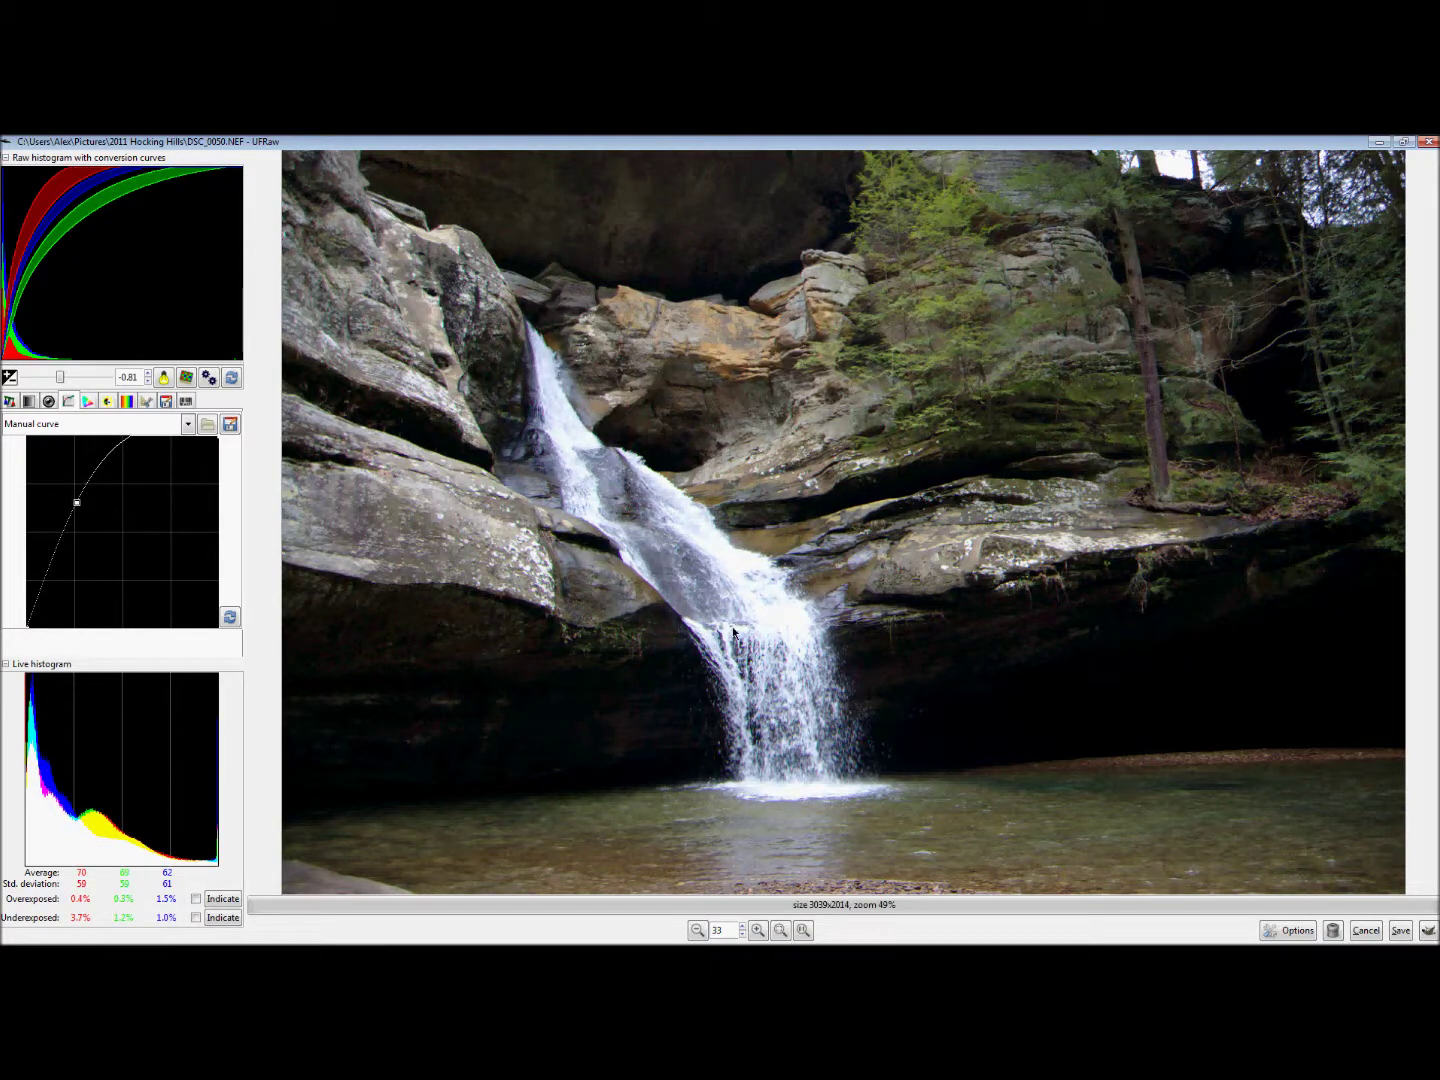
{"action": "left_click", "coordinate": [1430, 930]}
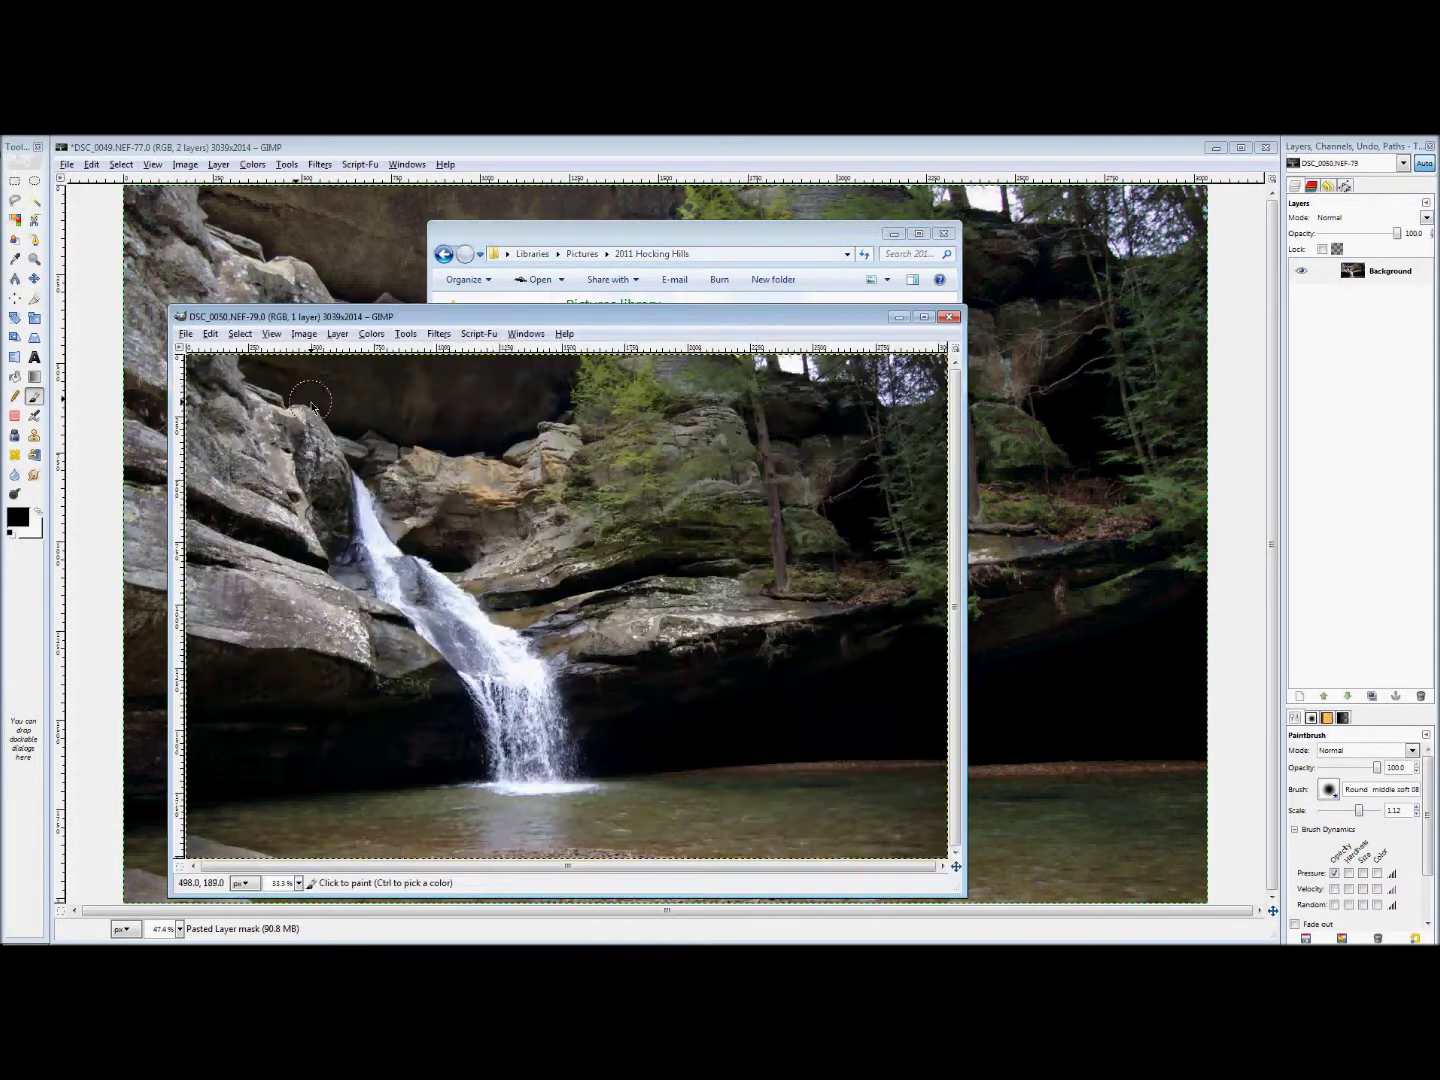
Copy Visible from the DSC_0050 image and paste it into the DSC_0049 image.
{"action": "left_click", "coordinate": [241, 334]}
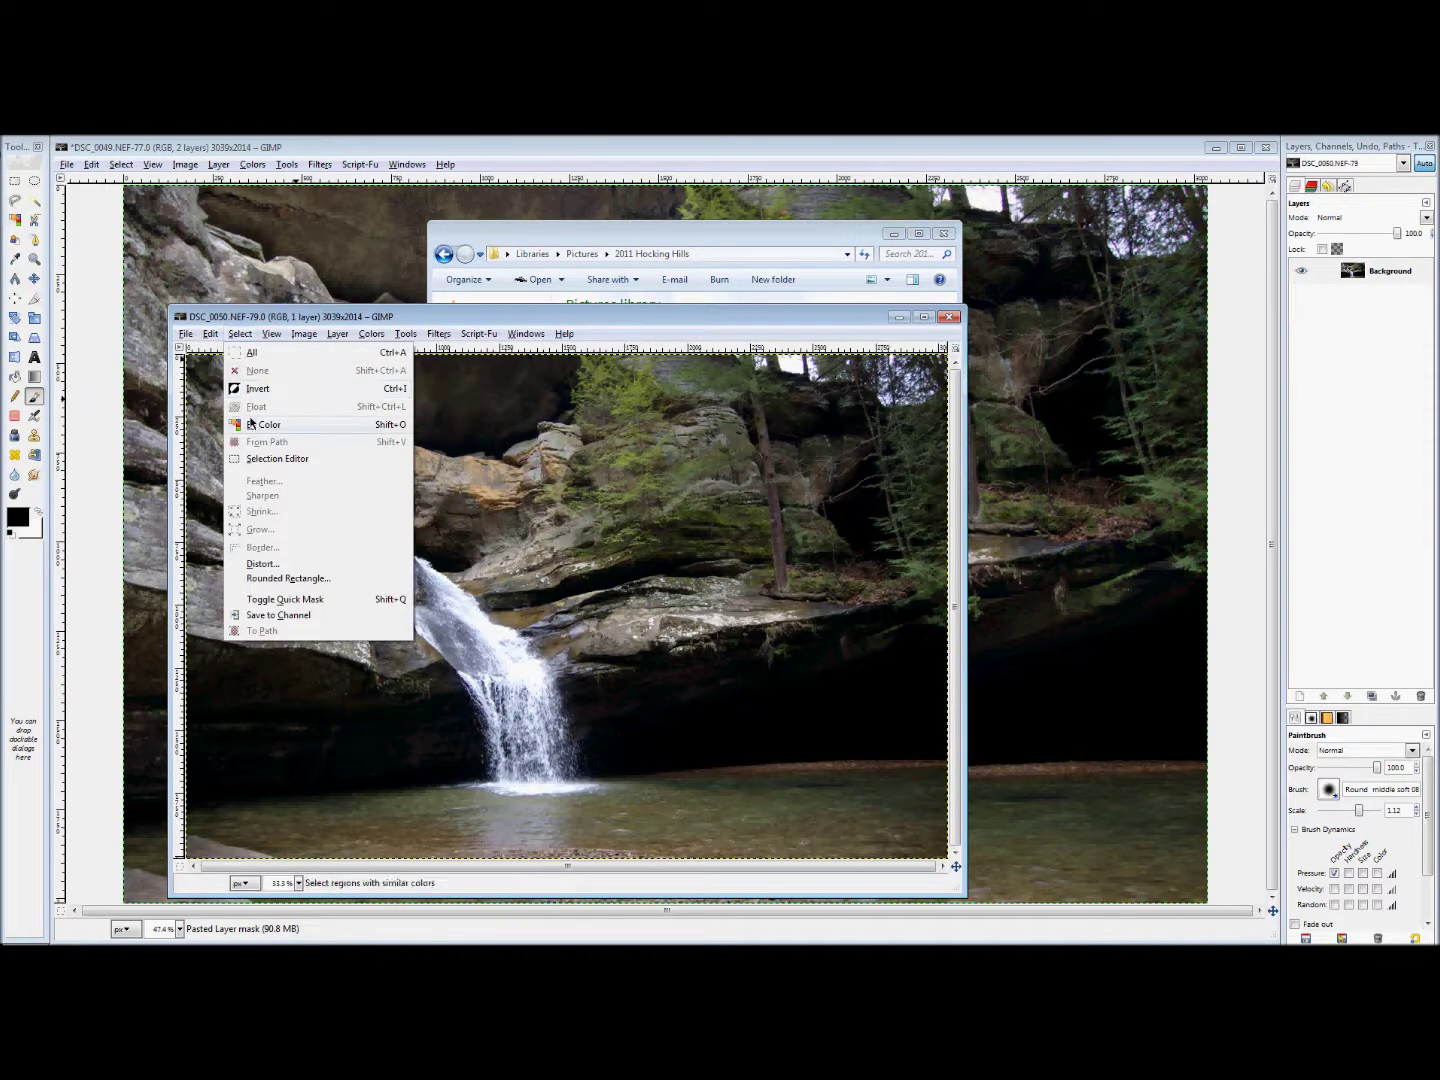
{"action": "mouse_move", "coordinate": [209, 342]}
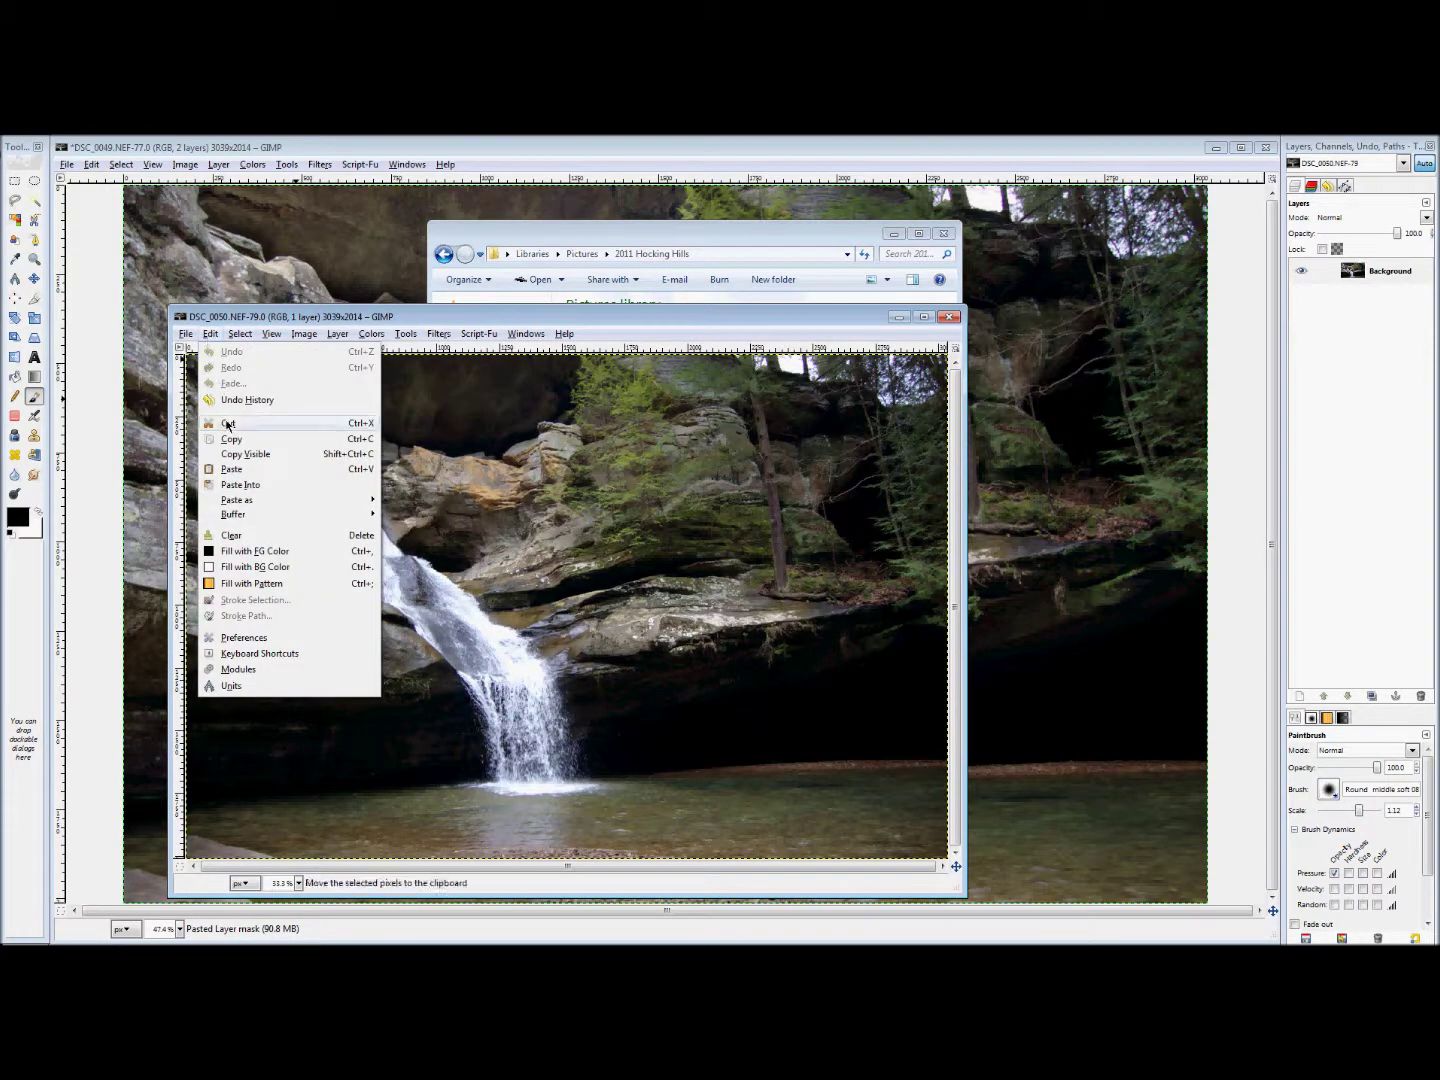
{"action": "left_click", "coordinate": [233, 454]}
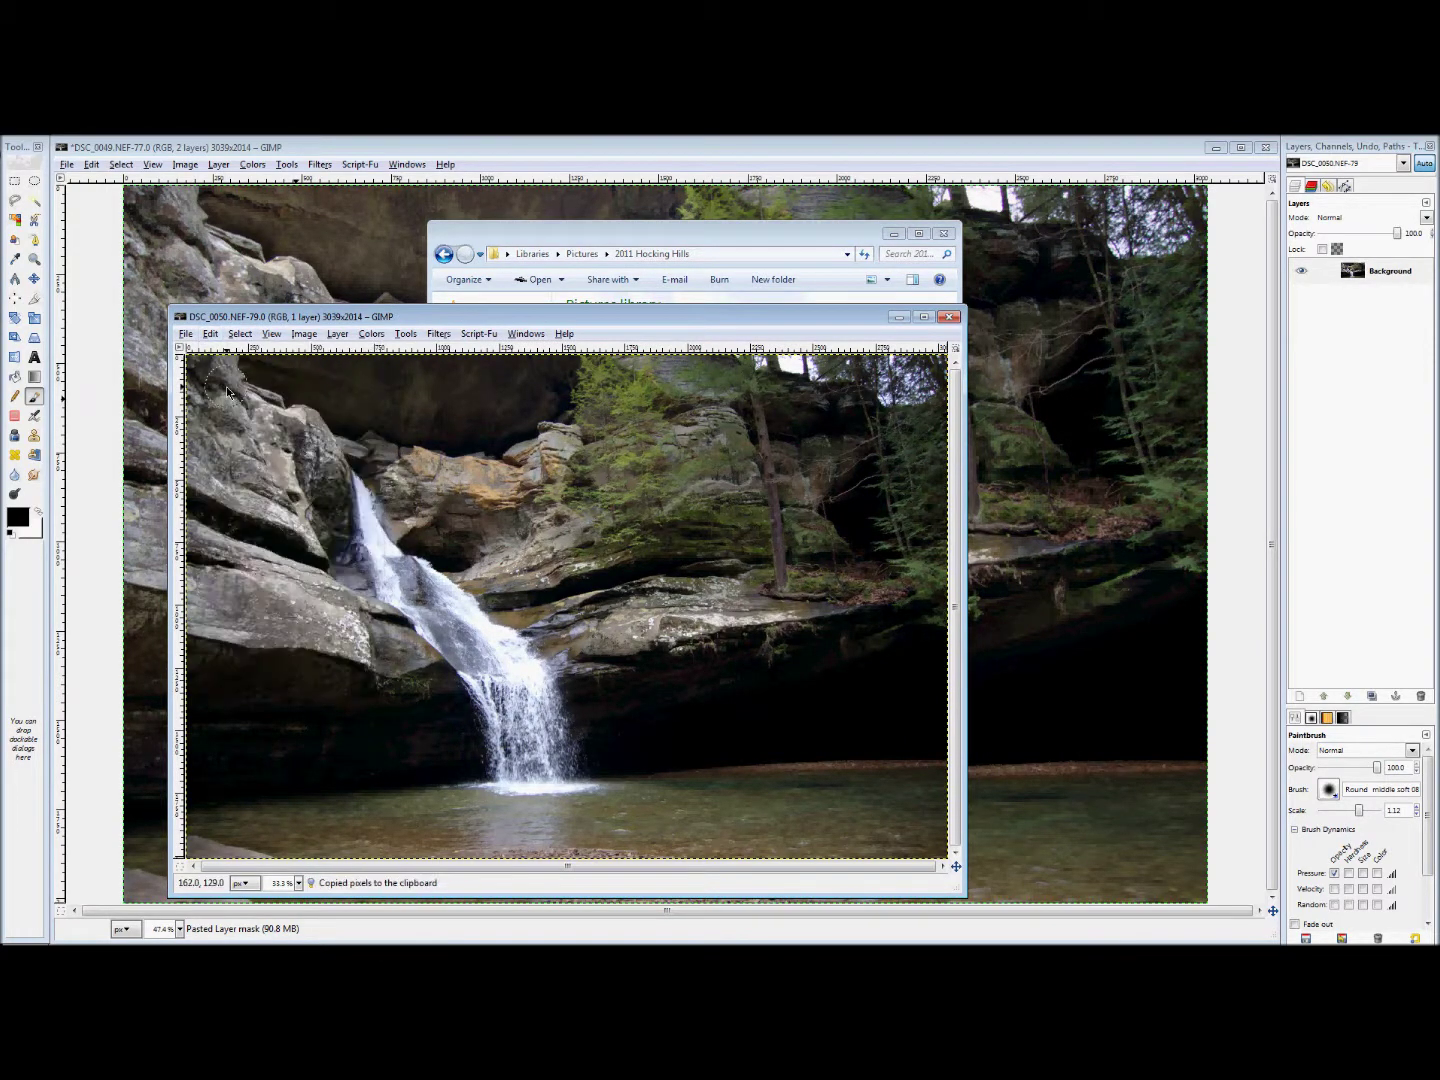
{"action": "left_click", "coordinate": [292, 150]}
{"action": "left_click", "coordinate": [92, 165]}
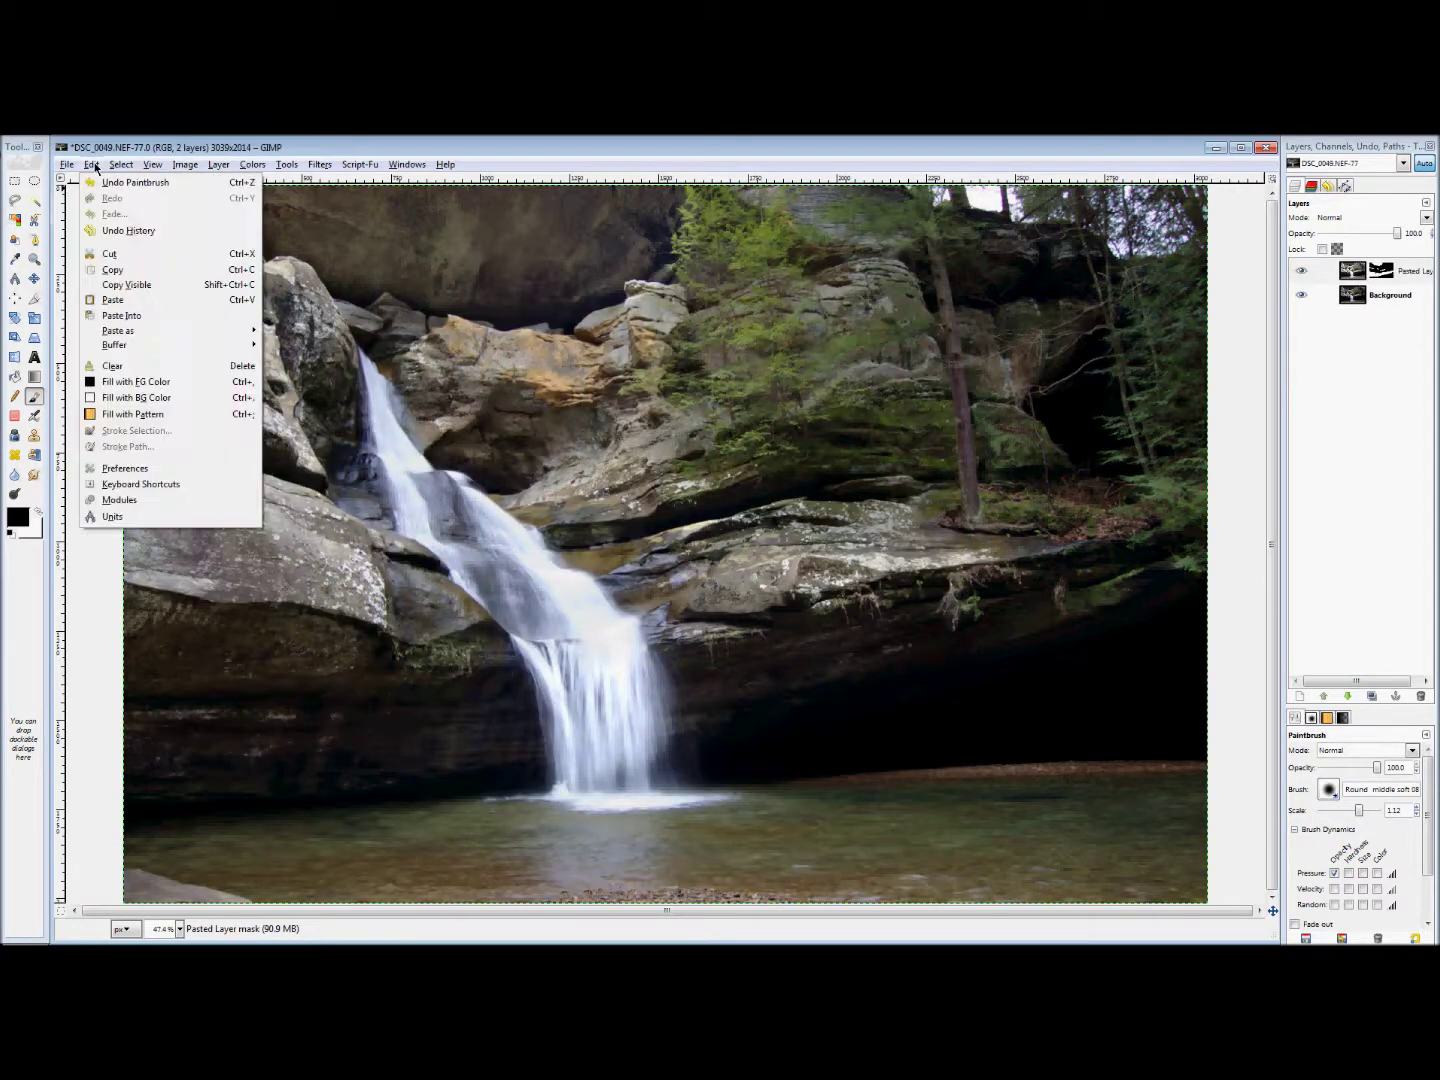
{"action": "left_click", "coordinate": [116, 303]}
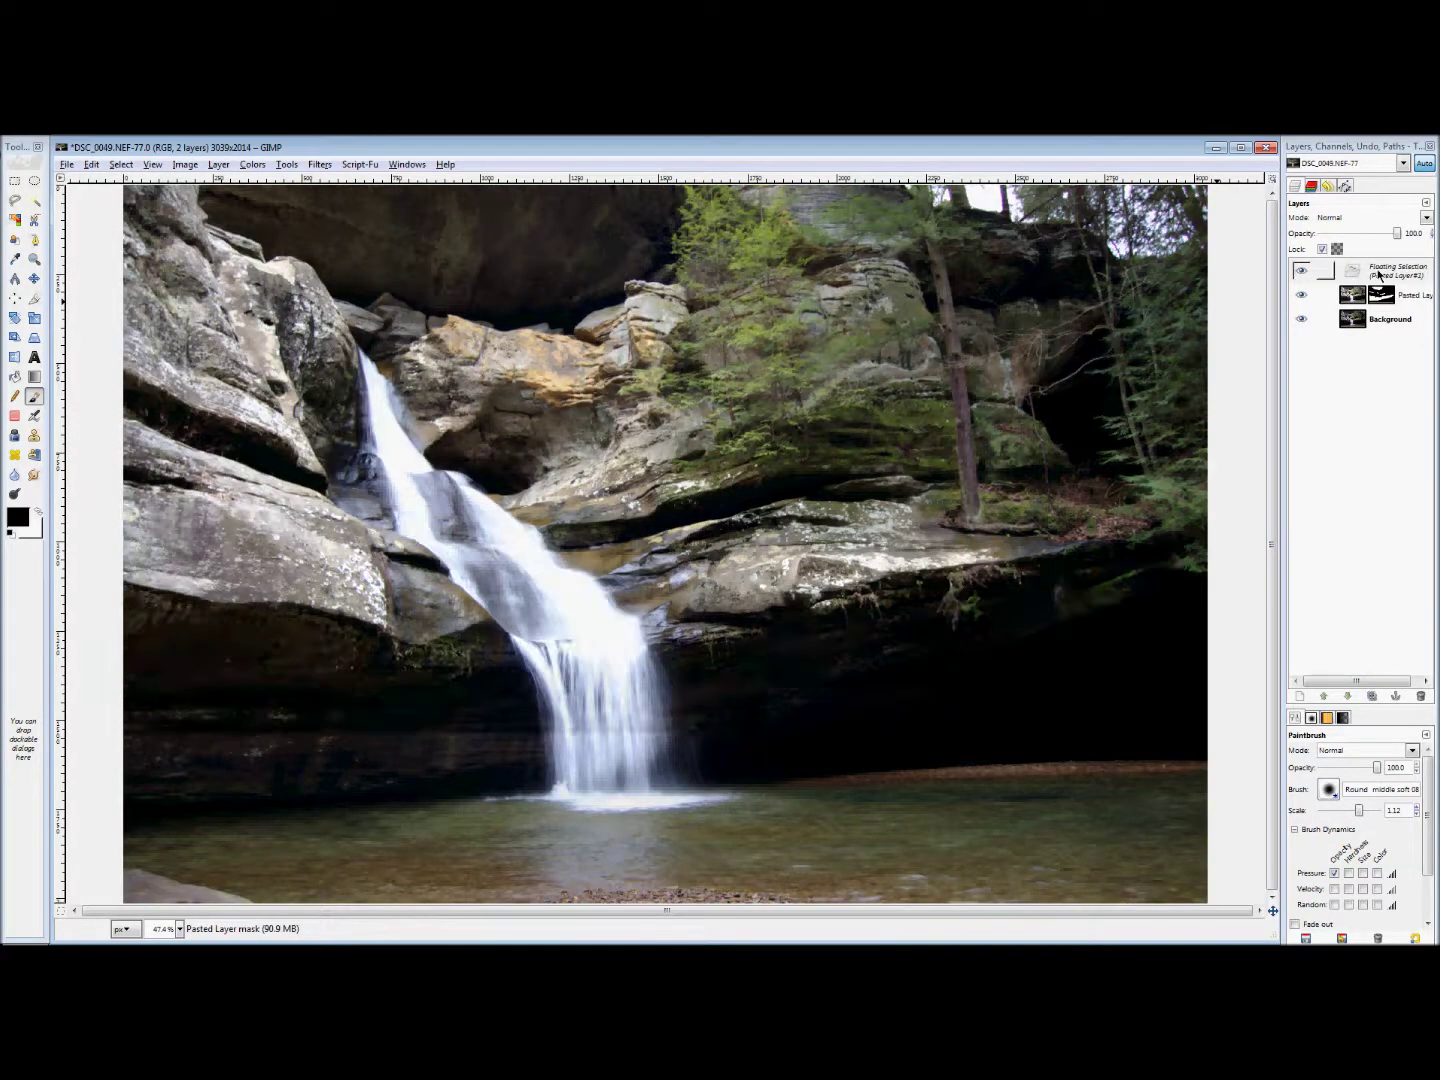
Anchor the first floating paste after the To New Layer attempt shows an error.
{"action": "right_click", "coordinate": [1340, 270]}
{"action": "left_click", "coordinate": [1318, 300]}
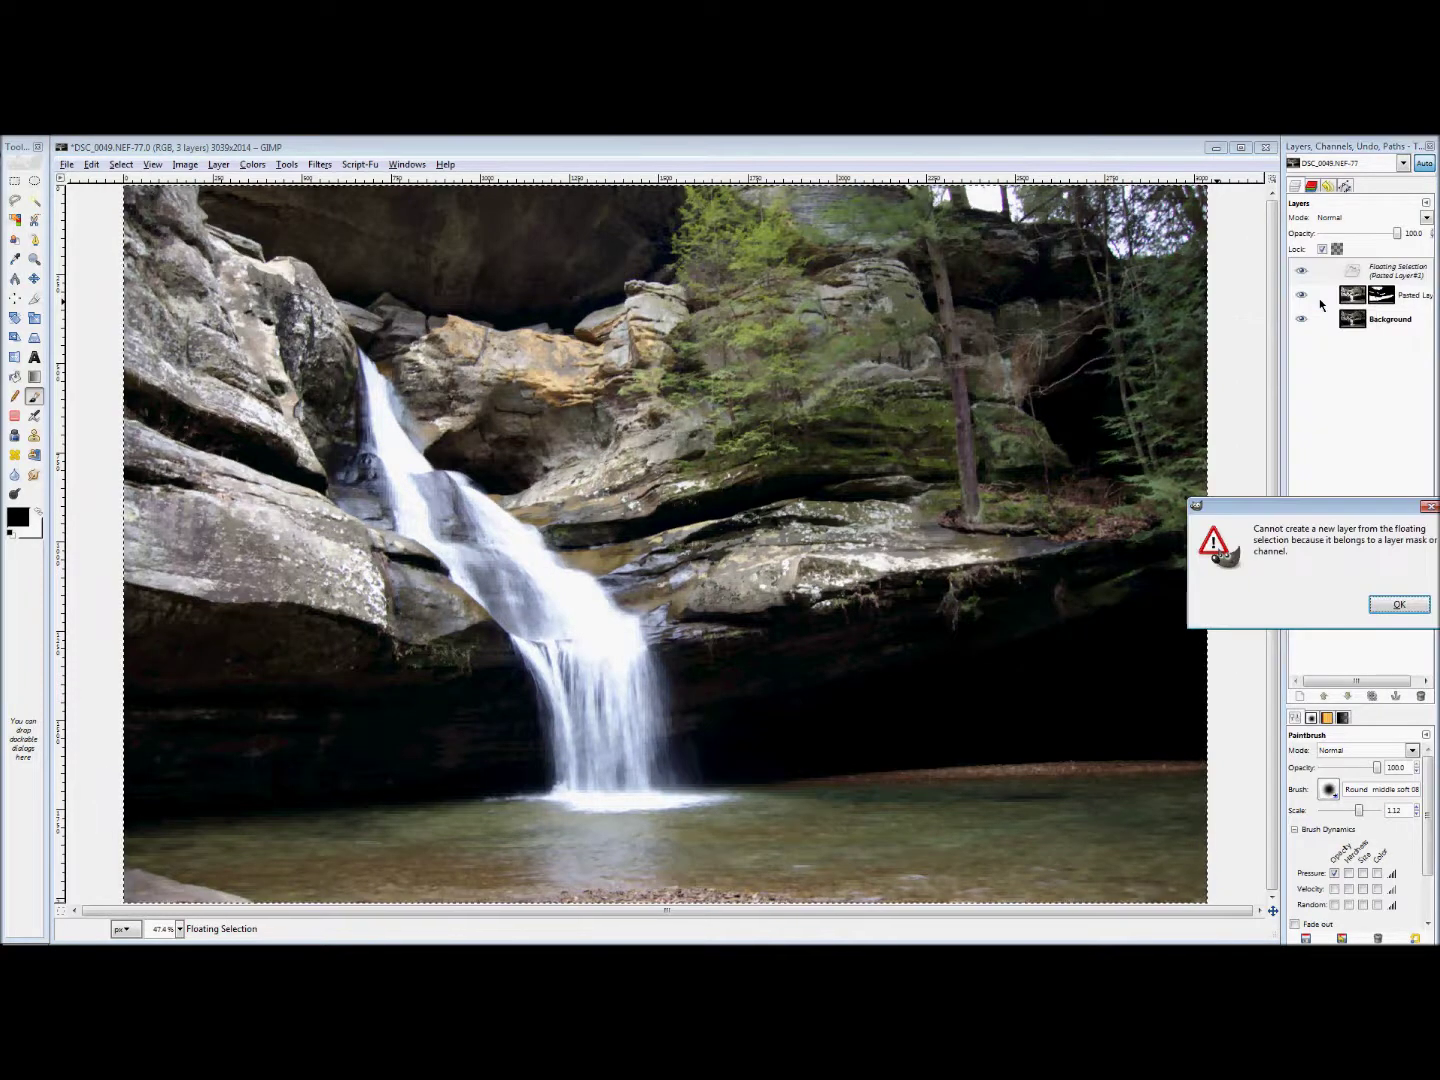
{"action": "left_click", "coordinate": [1399, 604]}
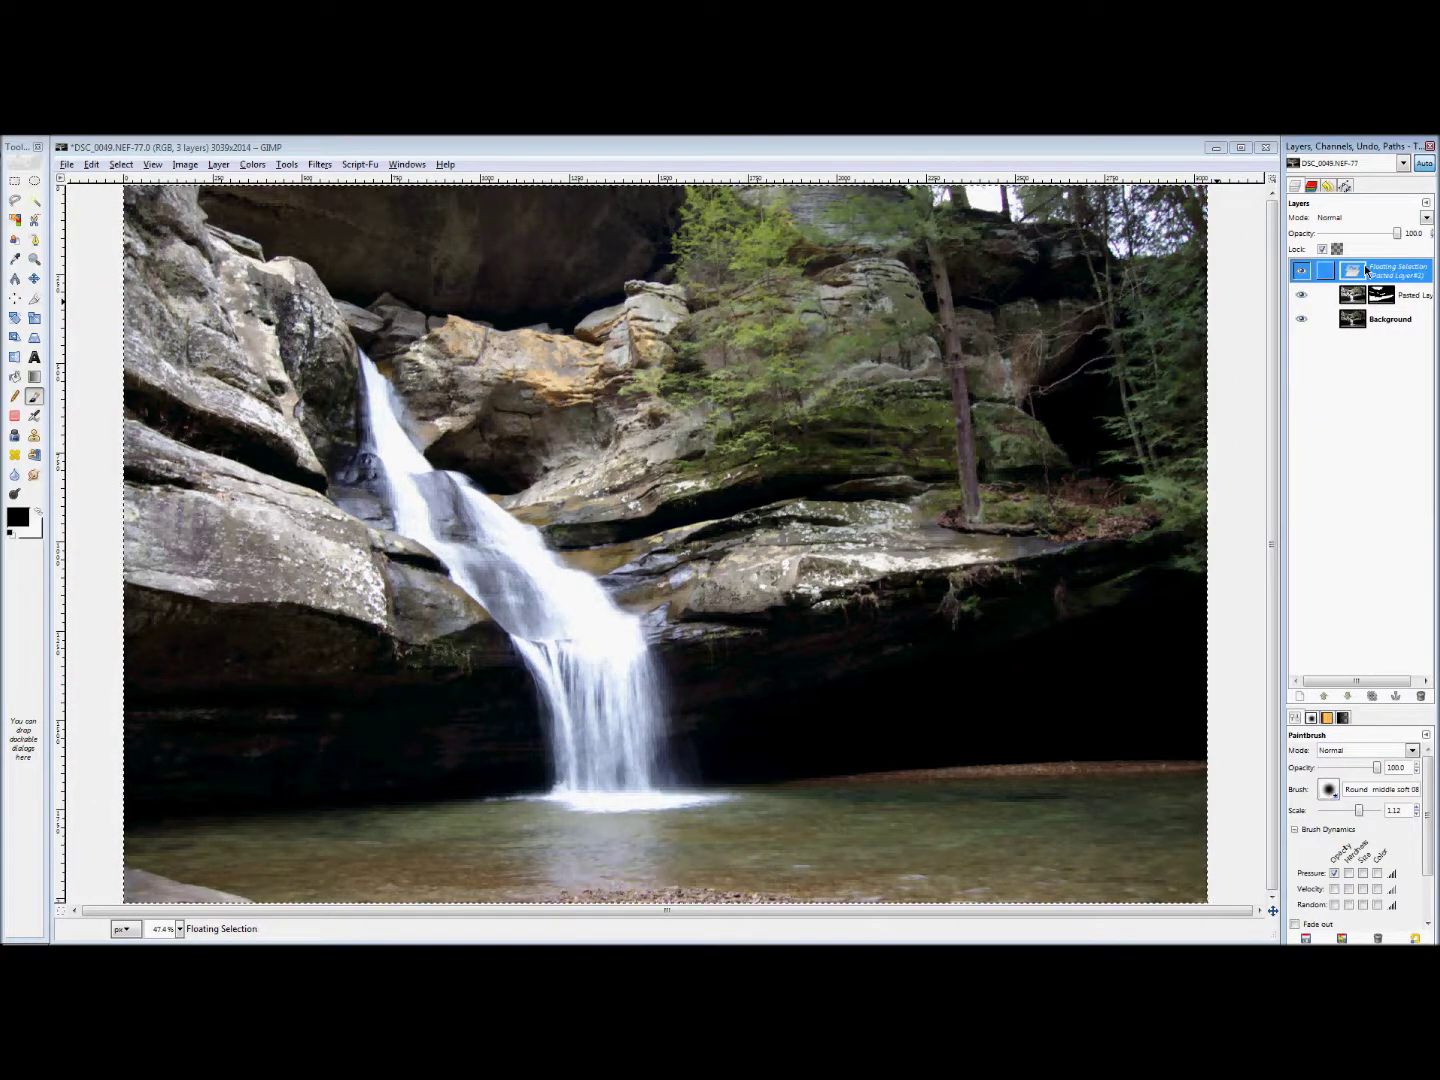
{"action": "key", "text": "ctrl+h"}
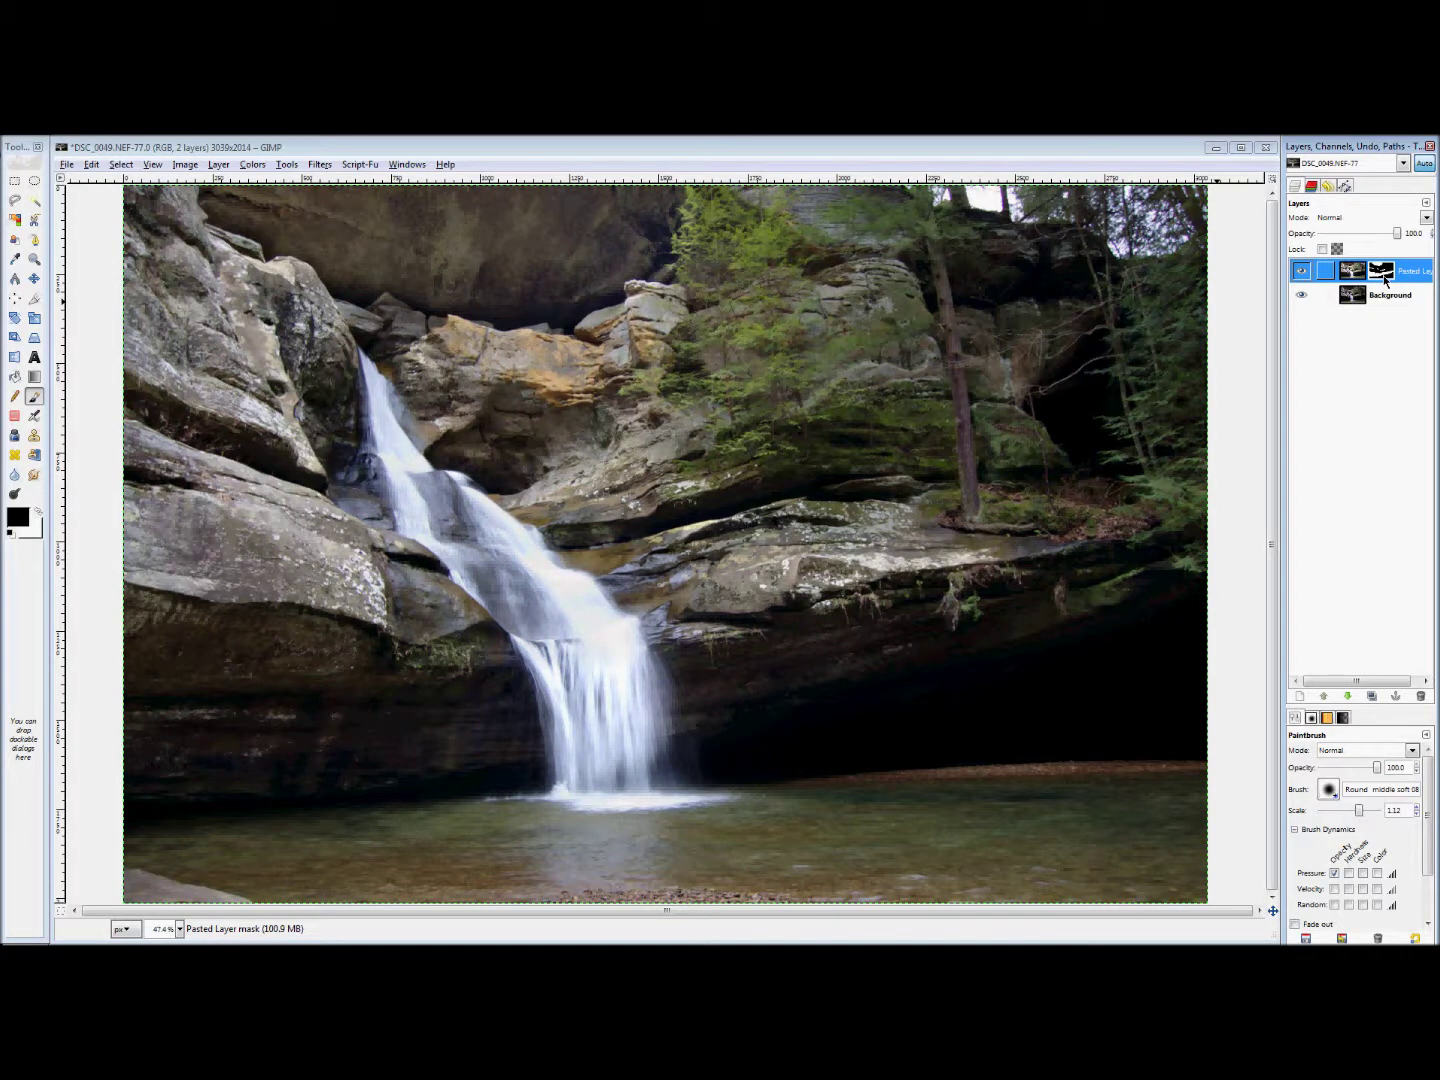
{"action": "left_click", "coordinate": [1352, 275]}
Paste DSC_0050 again as new layer Pasted Layer#1 and toggle its visibility to compare exposures.
{"action": "key", "text": "ctrl+v"}
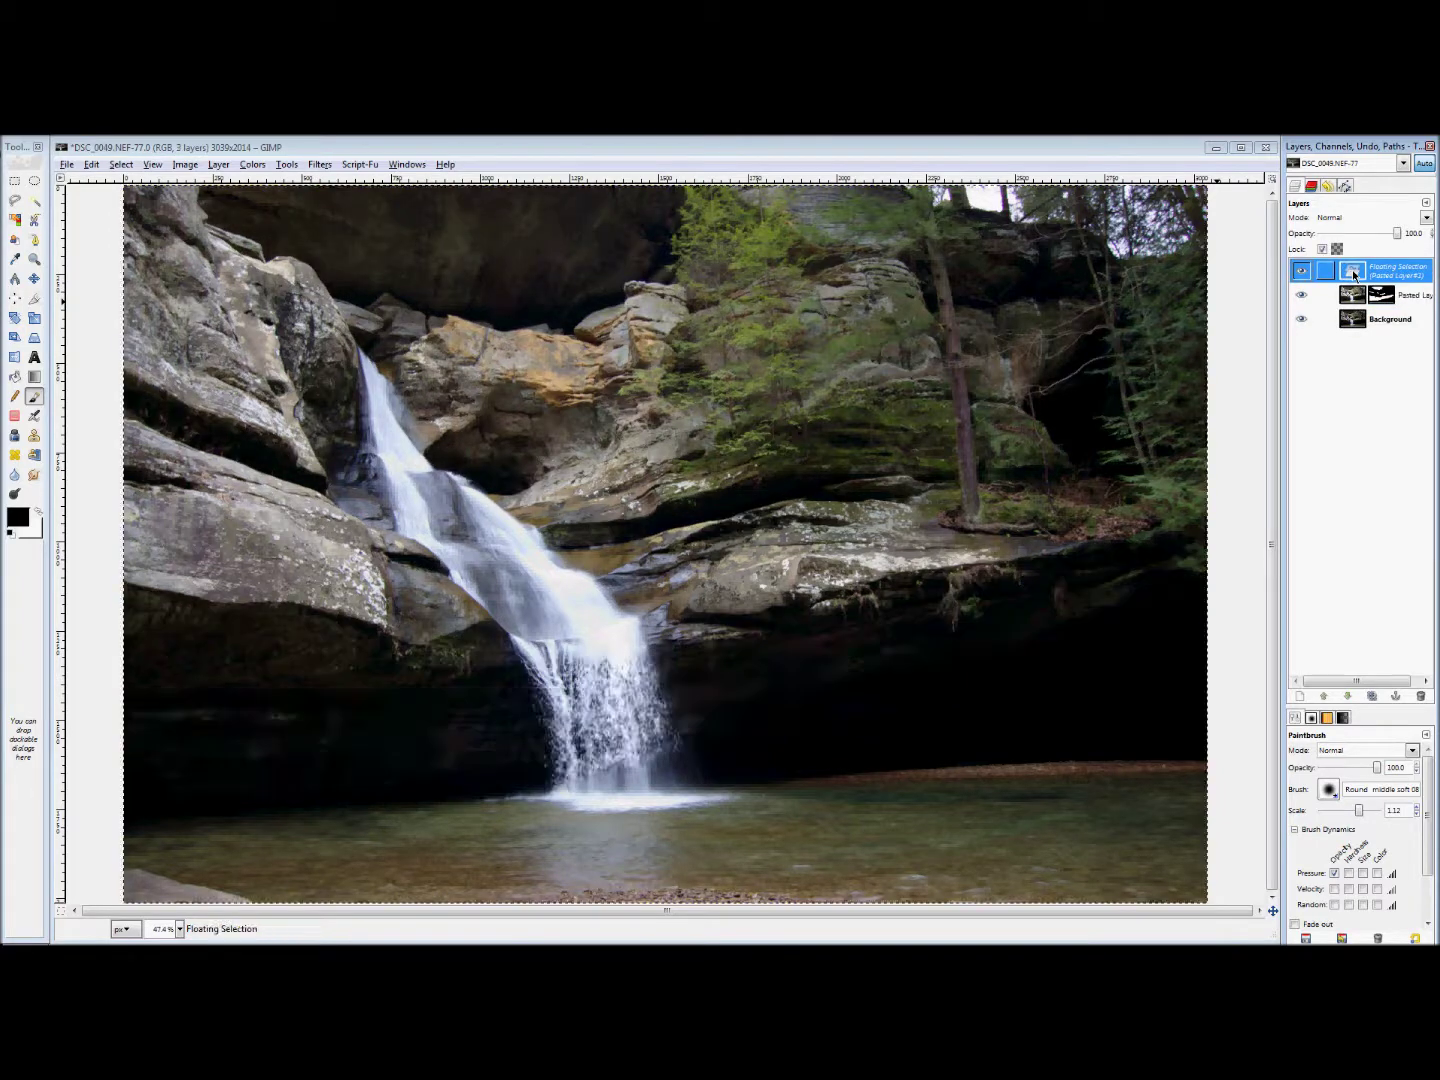
{"action": "right_click", "coordinate": [1350, 272]}
{"action": "left_click", "coordinate": [1306, 304]}
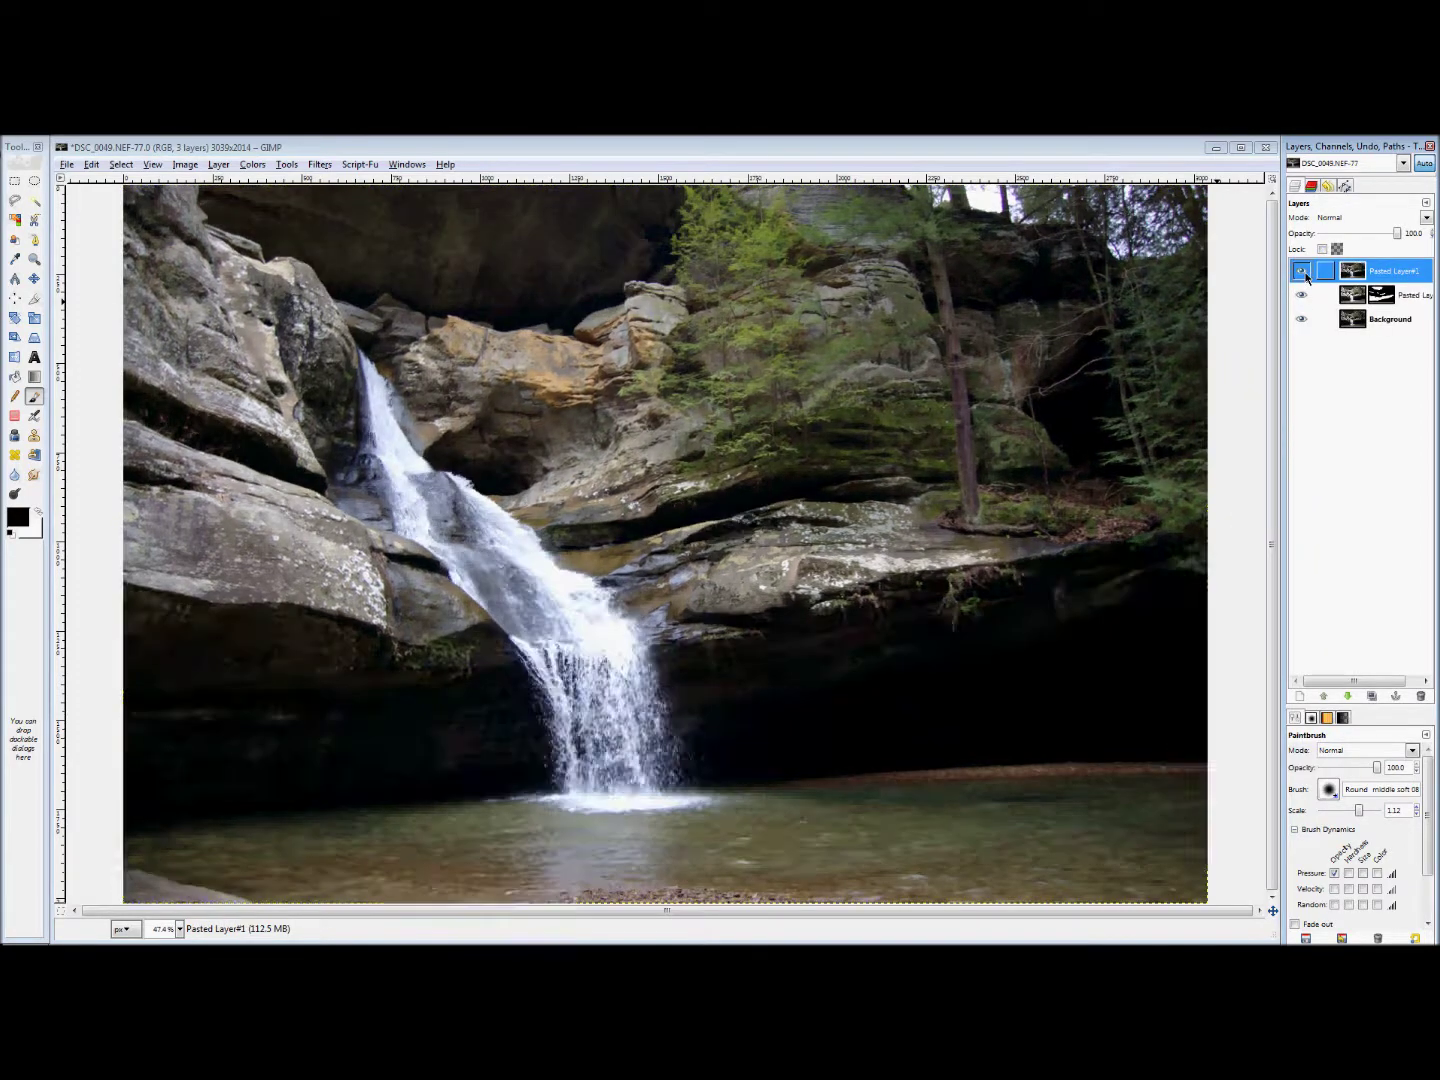
{"action": "left_click", "coordinate": [1303, 273]}
{"action": "left_click", "coordinate": [1303, 273]}
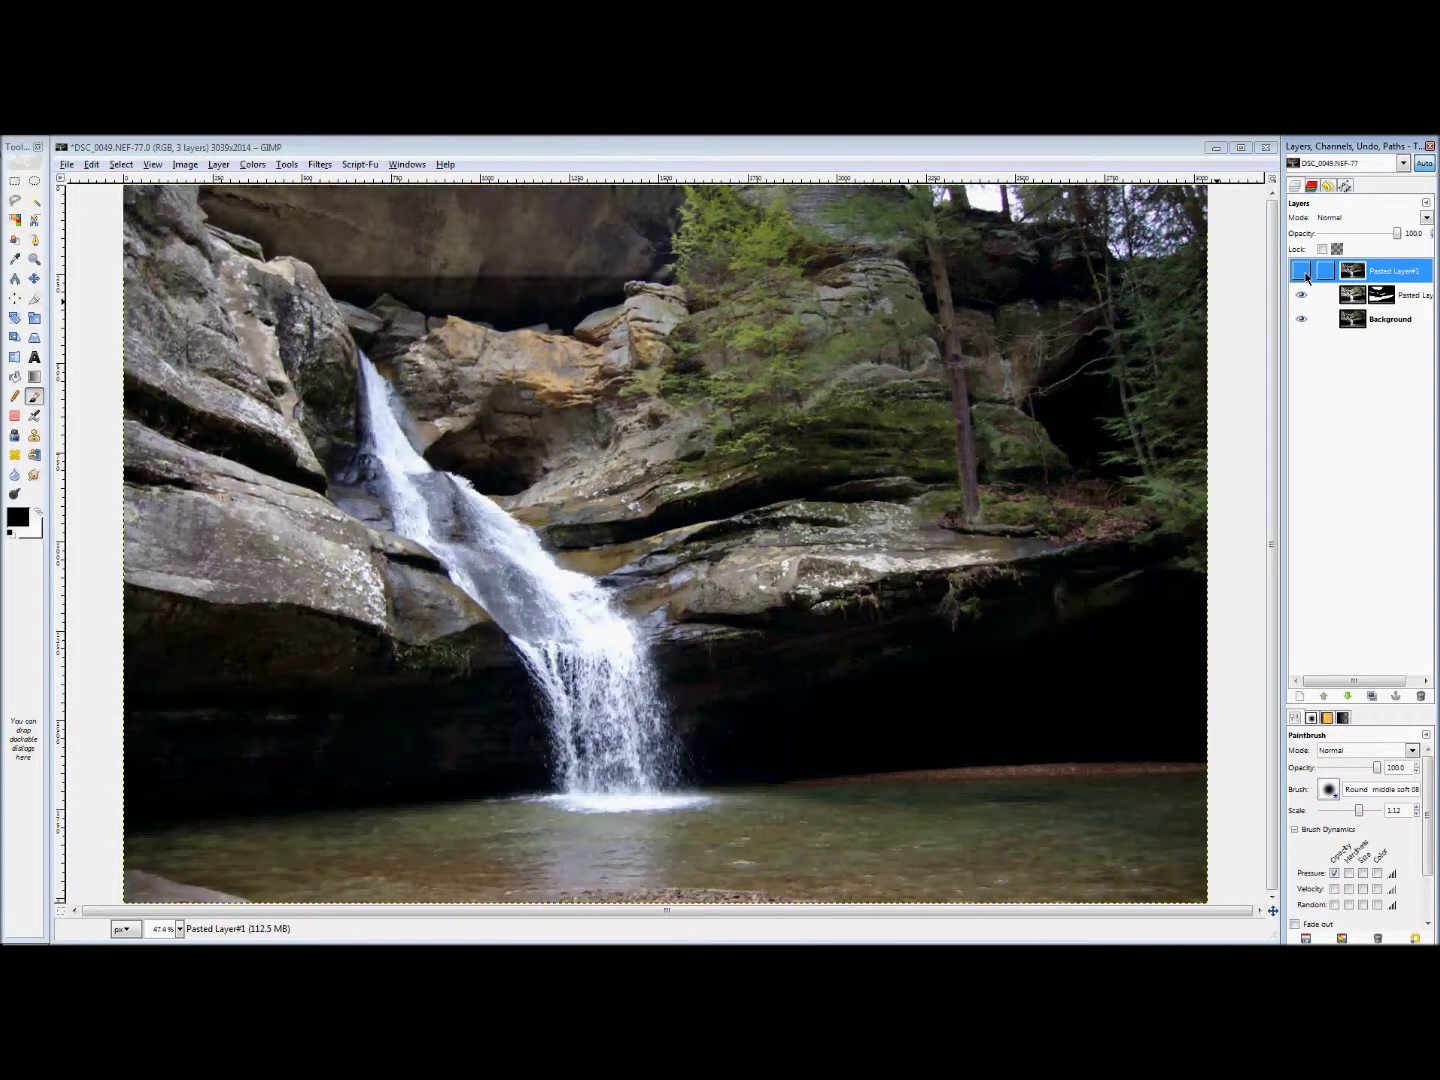
{"action": "left_click", "coordinate": [1303, 273]}
{"action": "left_click", "coordinate": [1303, 273]}
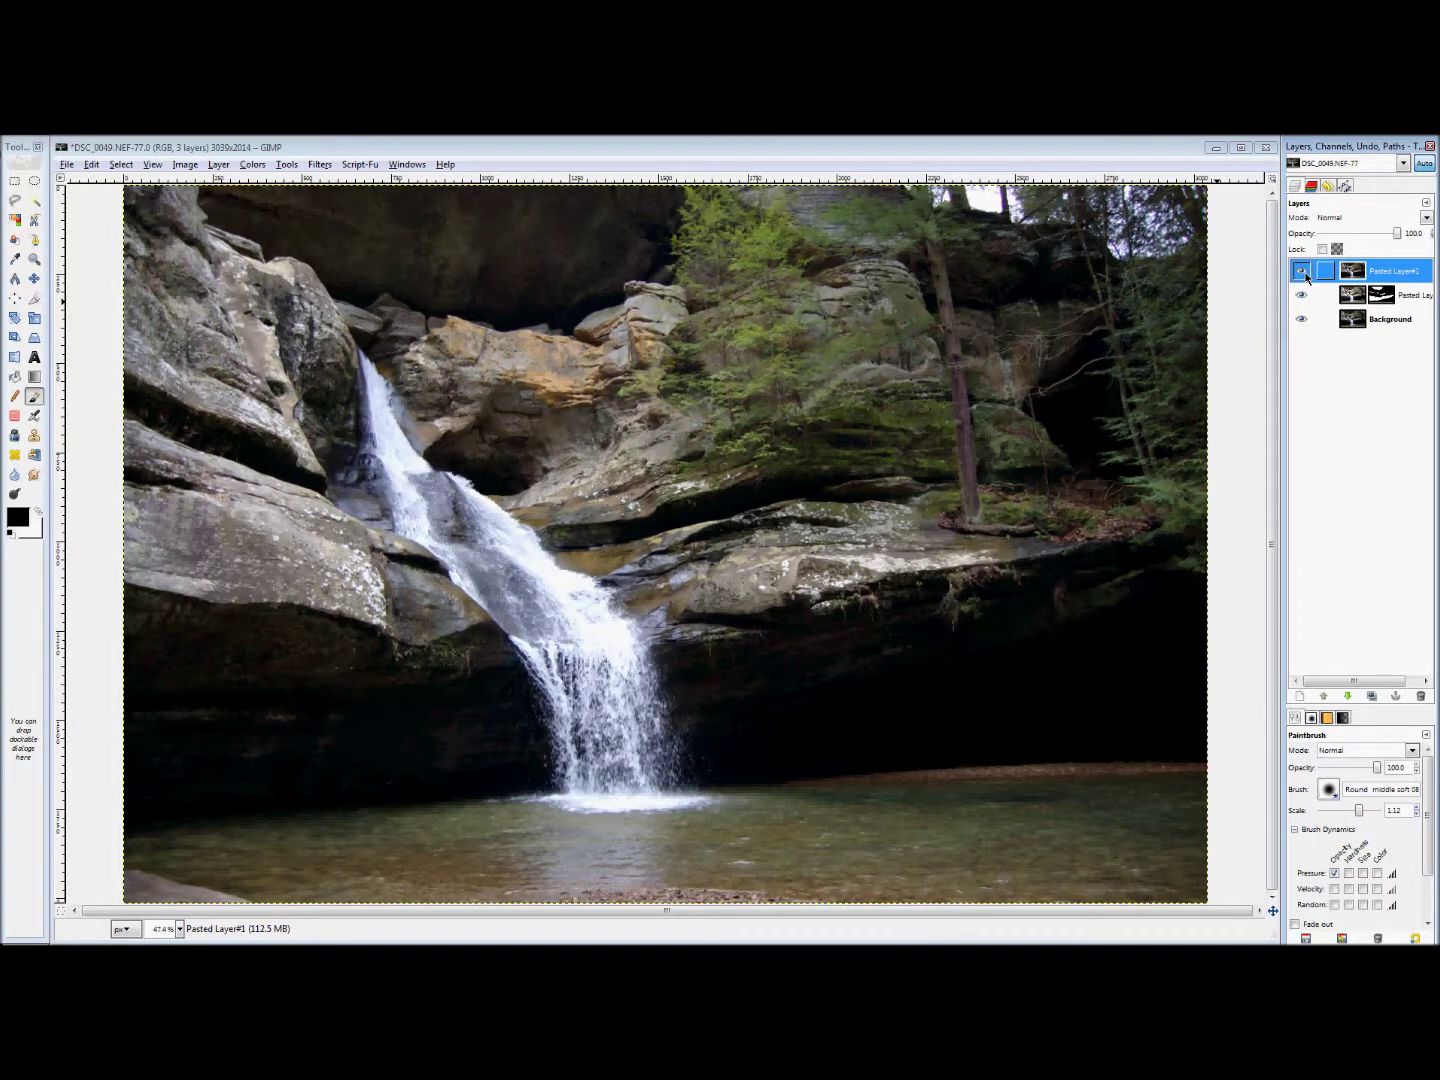
Add a Black (full transparency) layer mask to Pasted Layer#1.
{"action": "right_click", "coordinate": [1316, 276]}
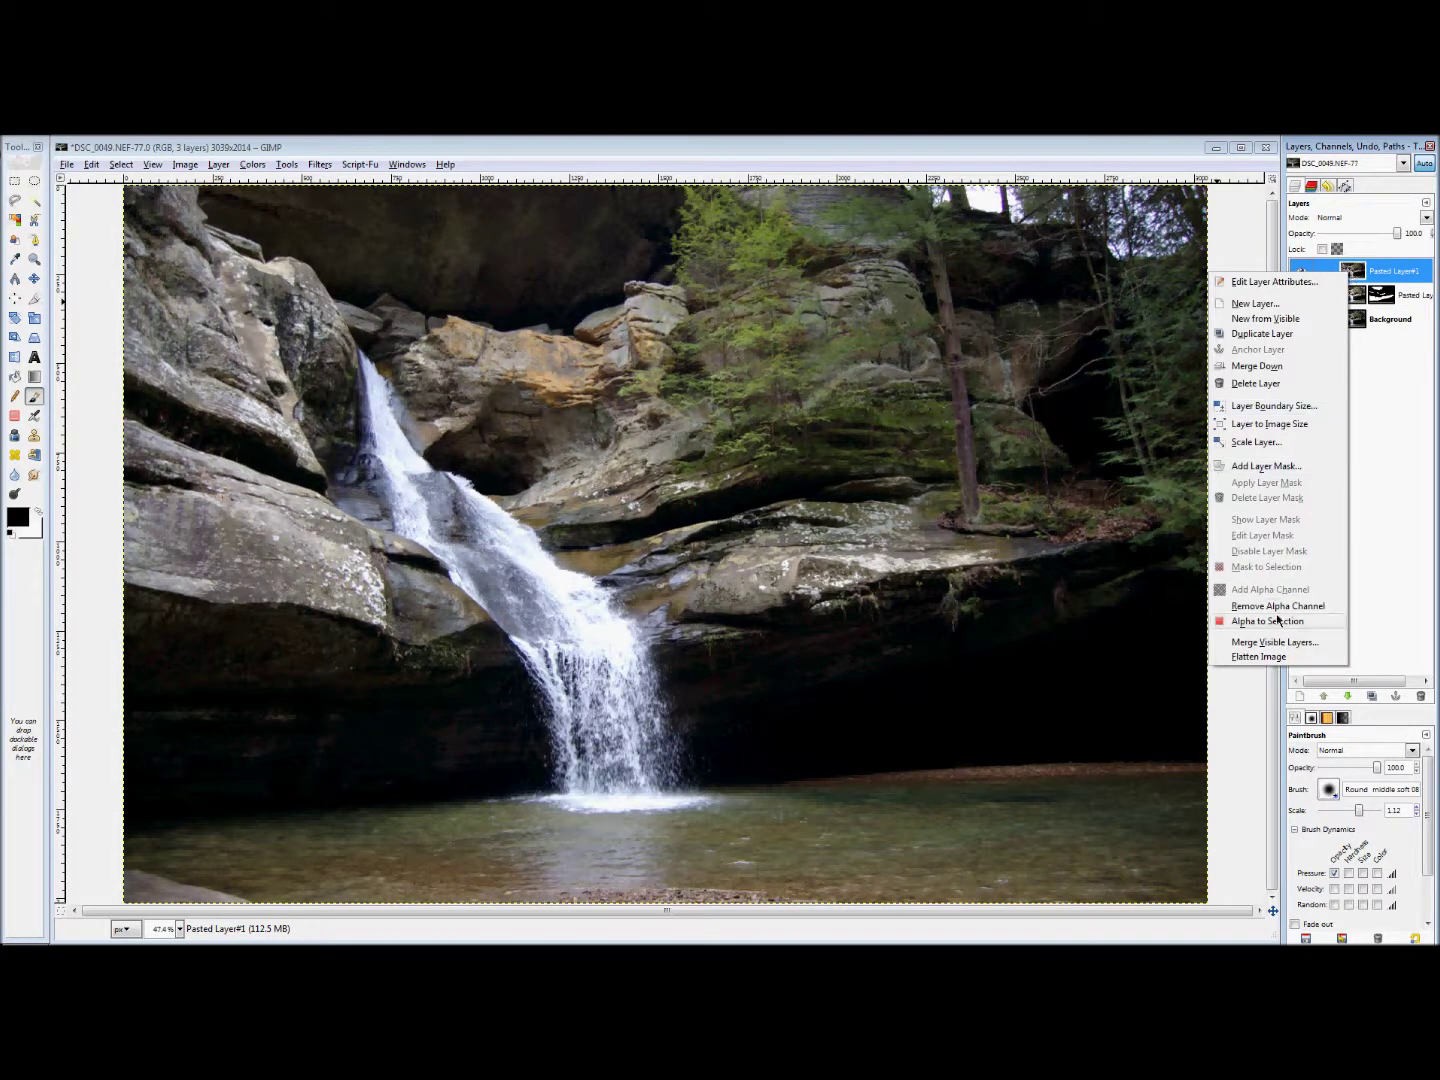
{"action": "left_click", "coordinate": [1258, 467]}
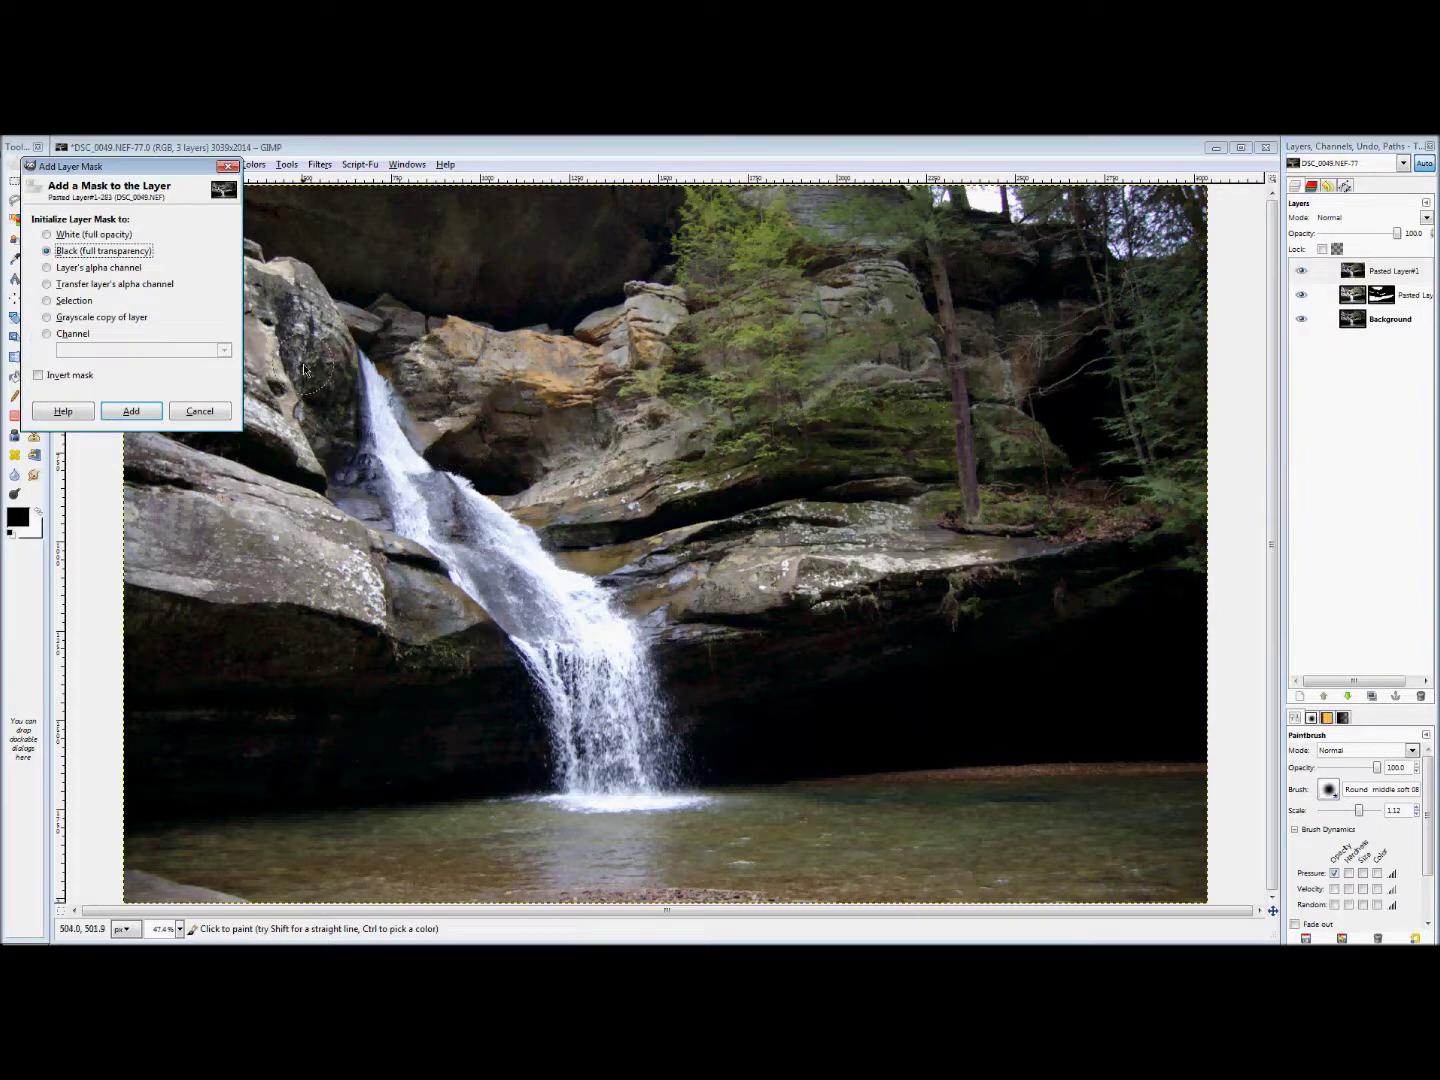
{"action": "left_click", "coordinate": [131, 411]}
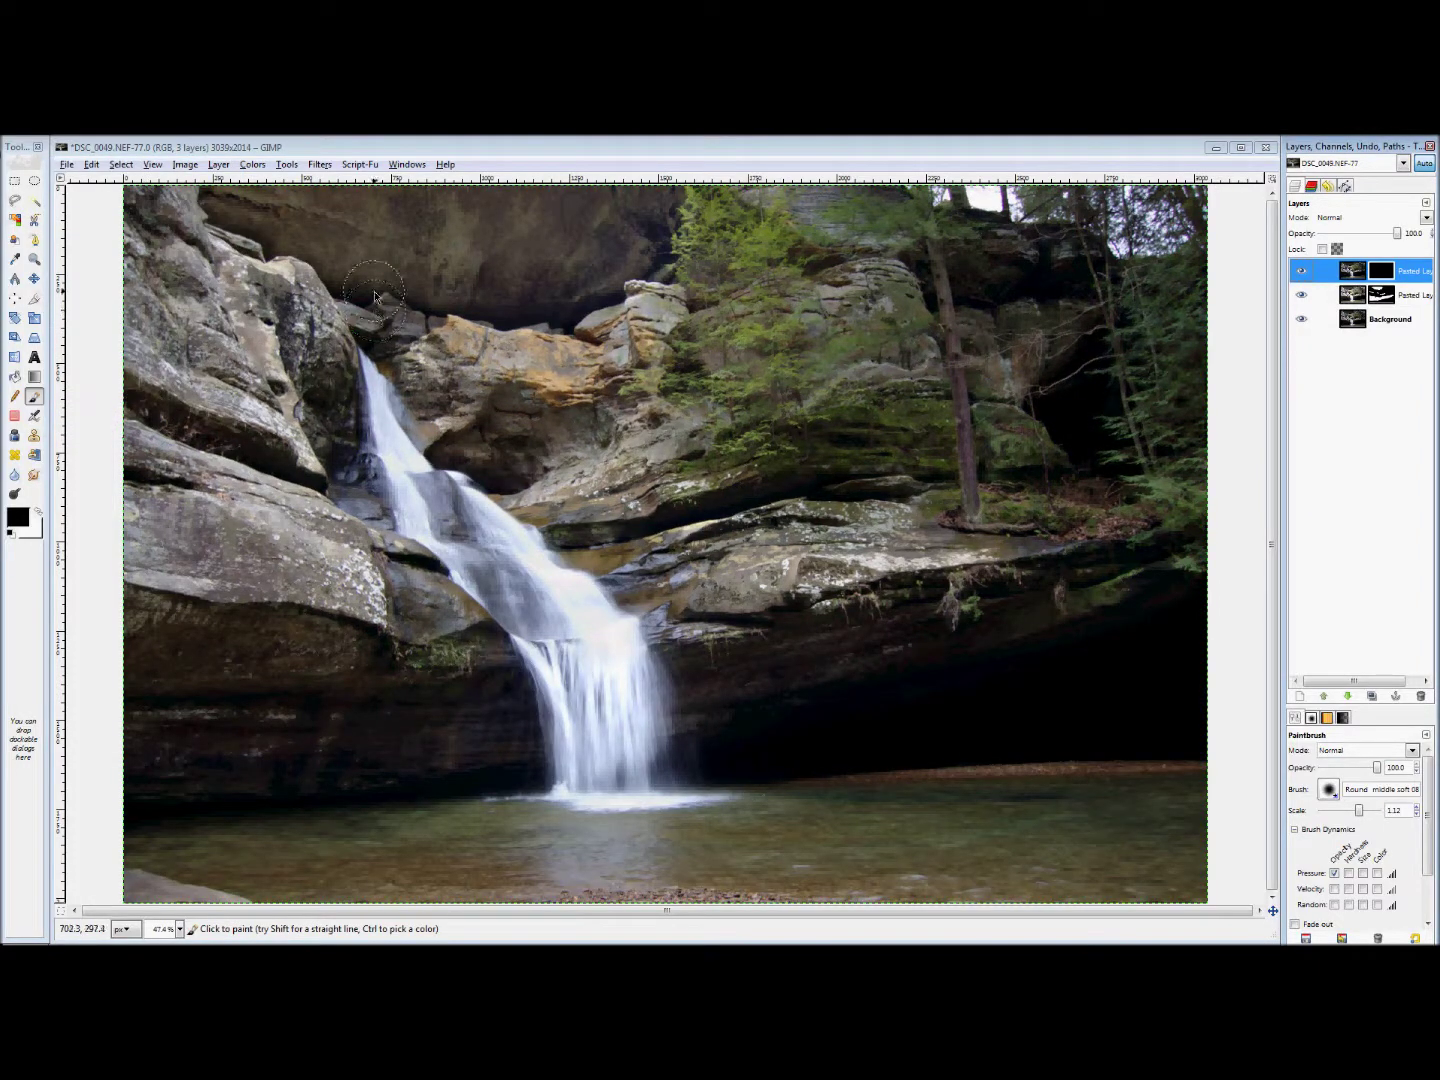
Swap to white and paint Pasted Layer#1's mask down the falls and along the splash at their base.
{"action": "key", "text": "x"}
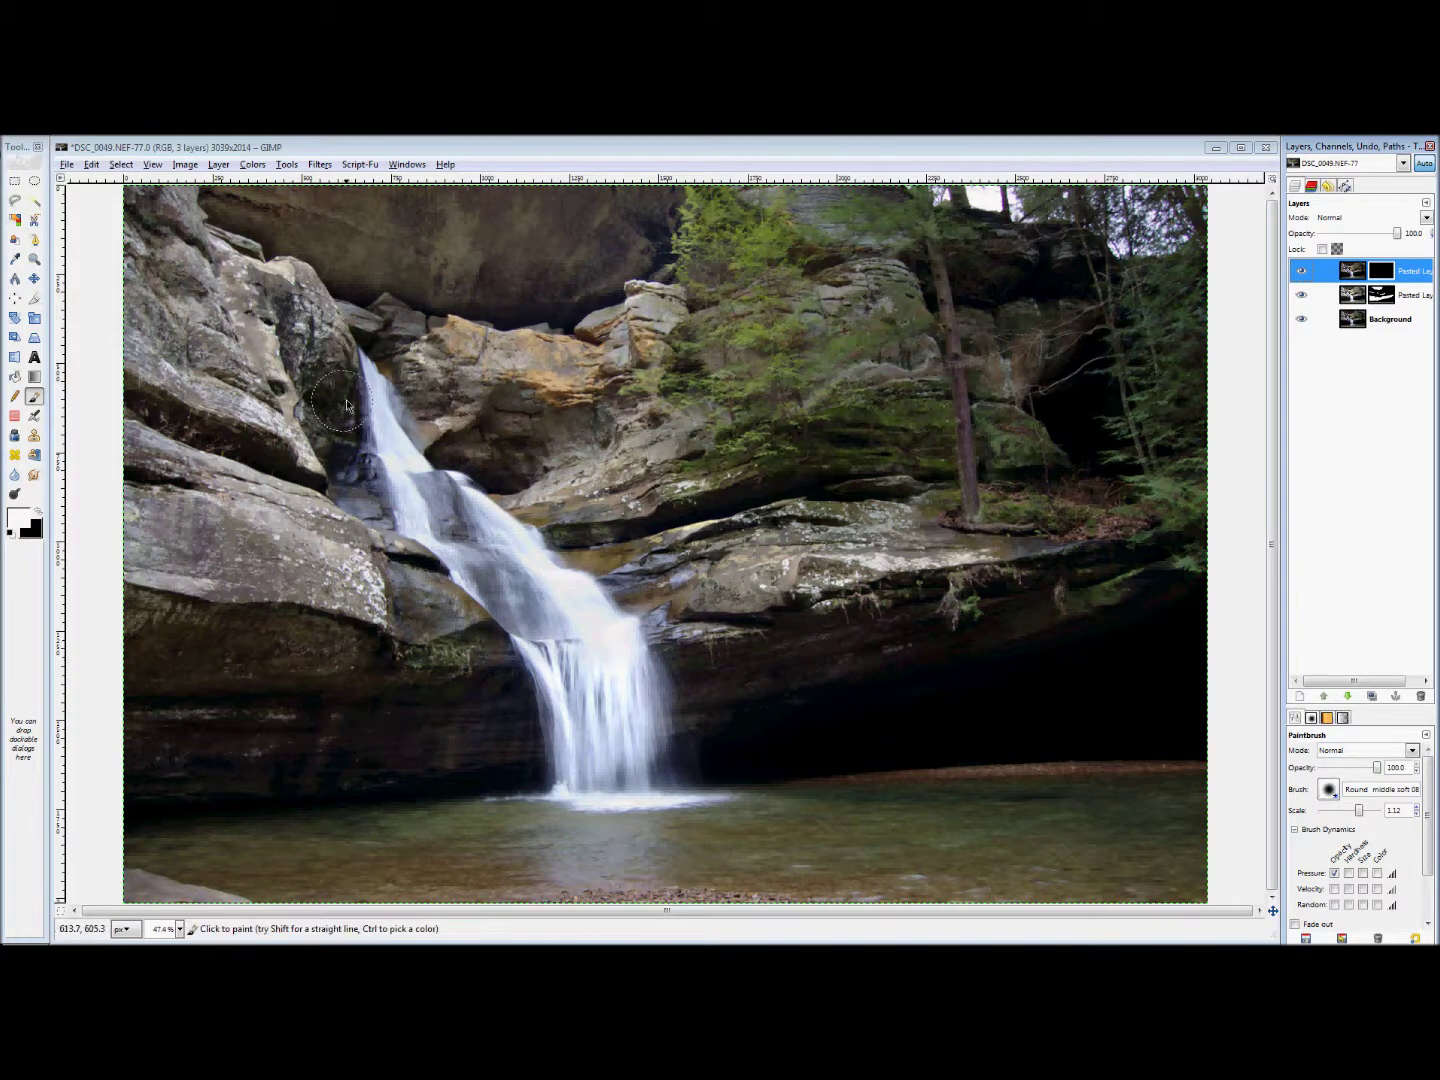
{"action": "left_click", "coordinate": [381, 388]}
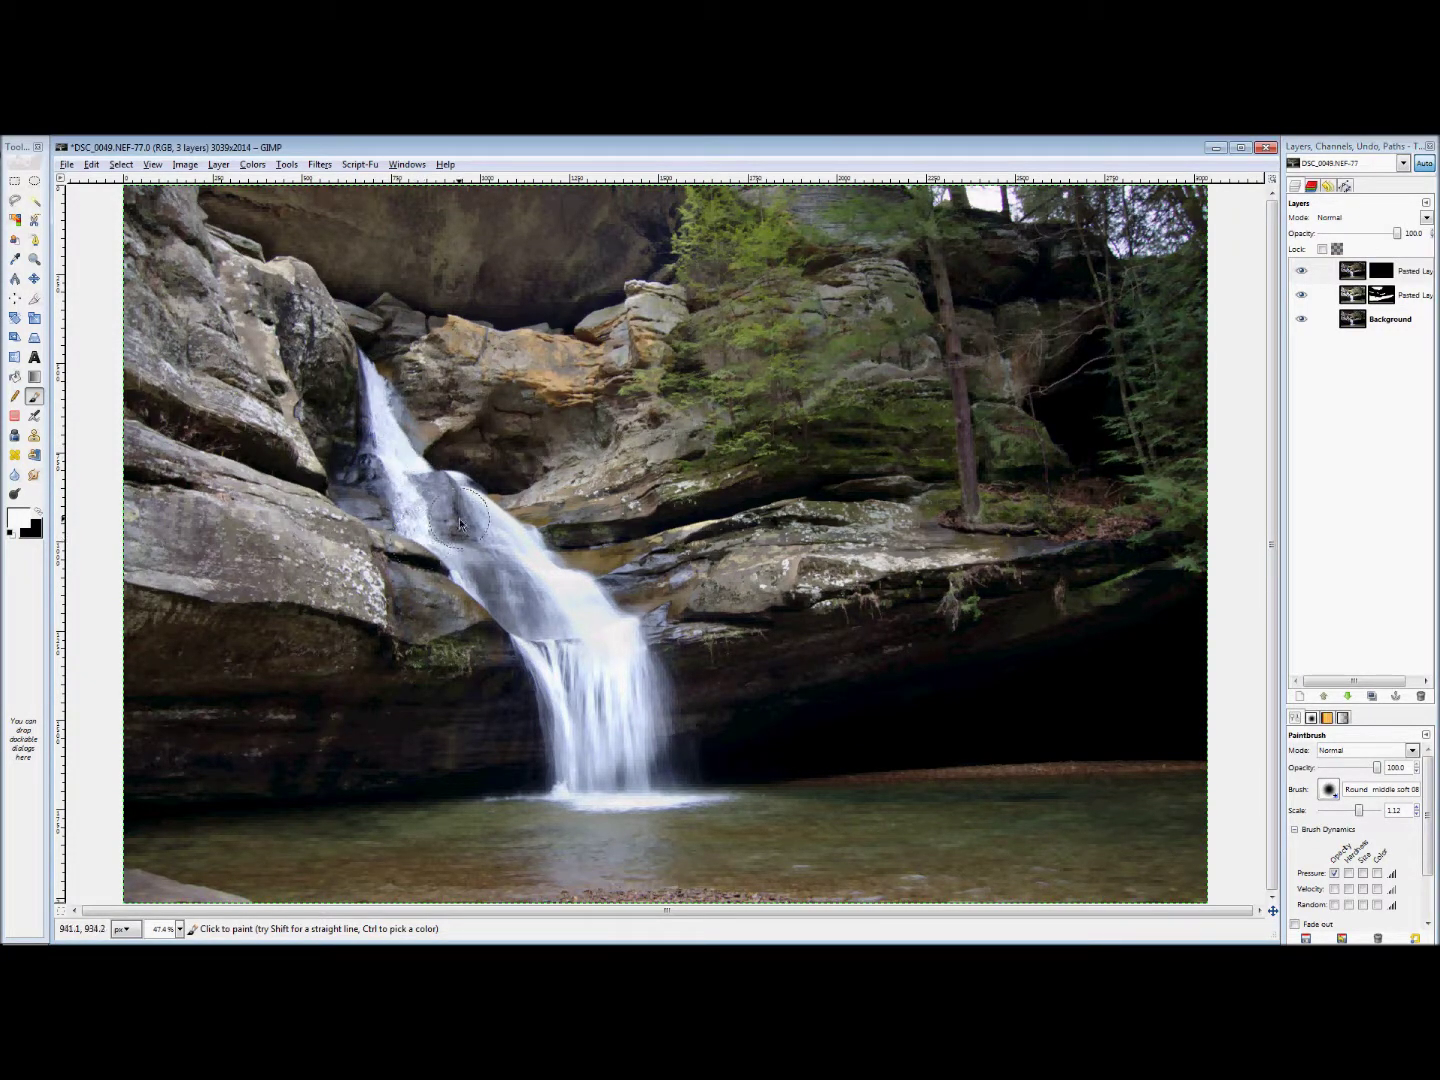
{"action": "mouse_move", "coordinate": [482, 521]}
{"action": "left_mouse_down"}
{"action": "mouse_move", "coordinate": [564, 589]}
{"action": "mouse_move", "coordinate": [536, 572]}
{"action": "mouse_move", "coordinate": [504, 591]}
{"action": "mouse_move", "coordinate": [465, 565]}
{"action": "mouse_move", "coordinate": [549, 686]}
{"action": "left_mouse_up"}
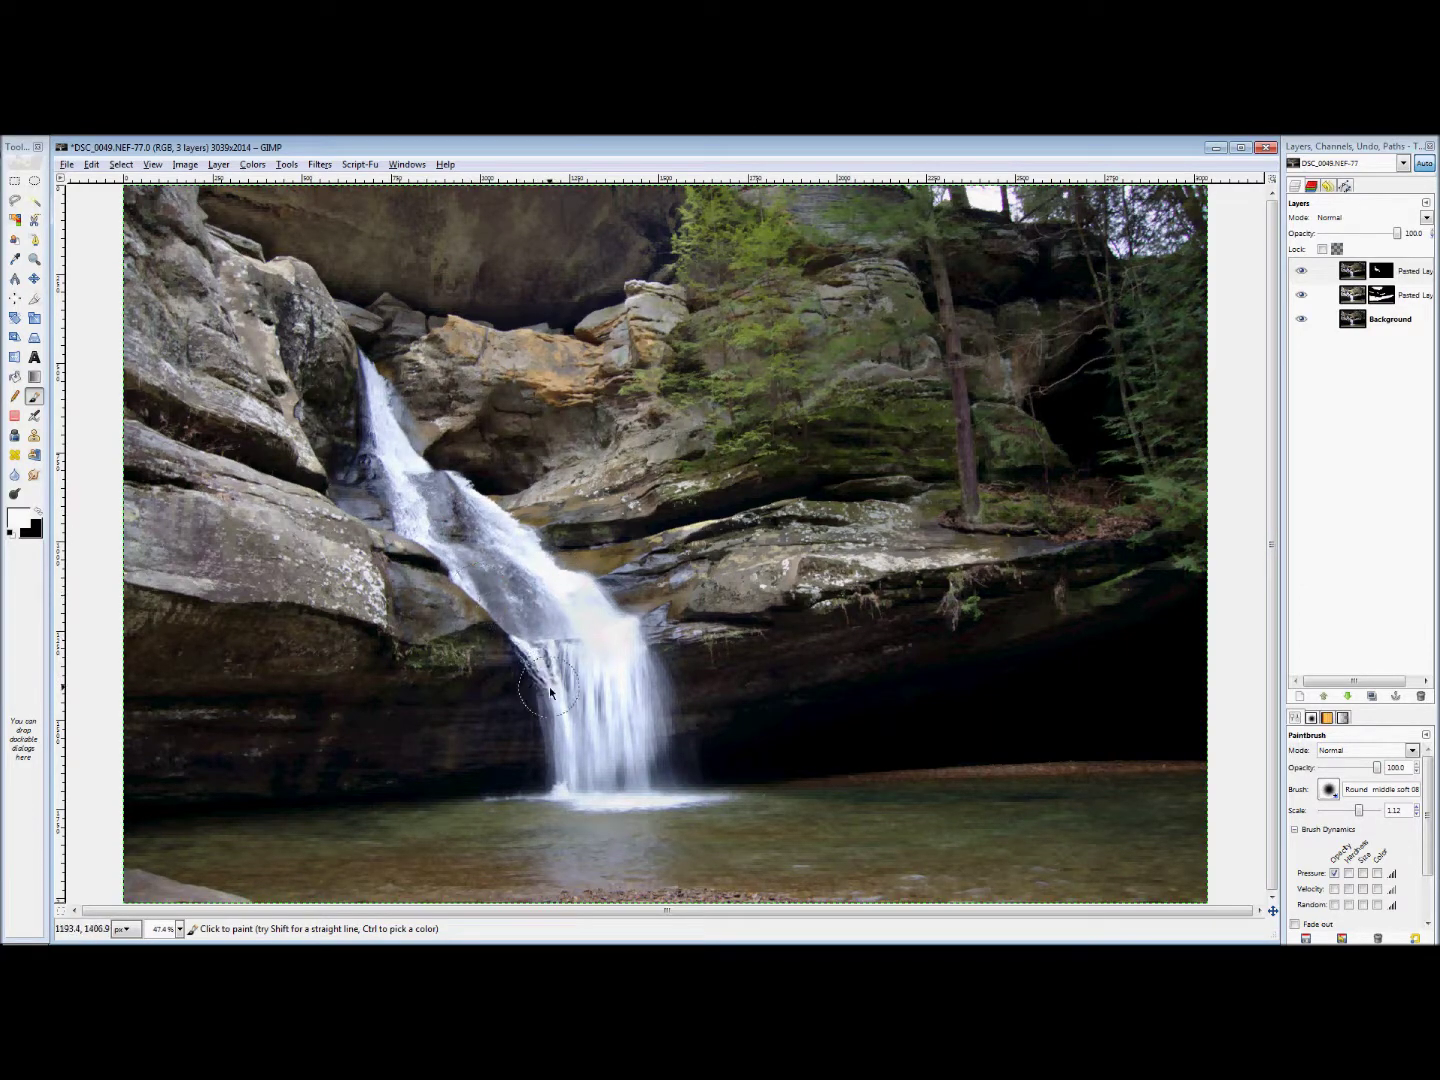
{"action": "mouse_move", "coordinate": [528, 568]}
{"action": "left_mouse_down"}
{"action": "mouse_move", "coordinate": [608, 617]}
{"action": "mouse_move", "coordinate": [626, 657]}
{"action": "mouse_move", "coordinate": [600, 652]}
{"action": "mouse_move", "coordinate": [596, 630]}
{"action": "mouse_move", "coordinate": [564, 730]}
{"action": "mouse_move", "coordinate": [550, 704]}
{"action": "mouse_move", "coordinate": [562, 785]}
{"action": "mouse_move", "coordinate": [670, 791]}
{"action": "mouse_move", "coordinate": [677, 745]}
{"action": "mouse_move", "coordinate": [642, 636]}
{"action": "mouse_move", "coordinate": [635, 769]}
{"action": "mouse_move", "coordinate": [618, 675]}
{"action": "left_mouse_up"}
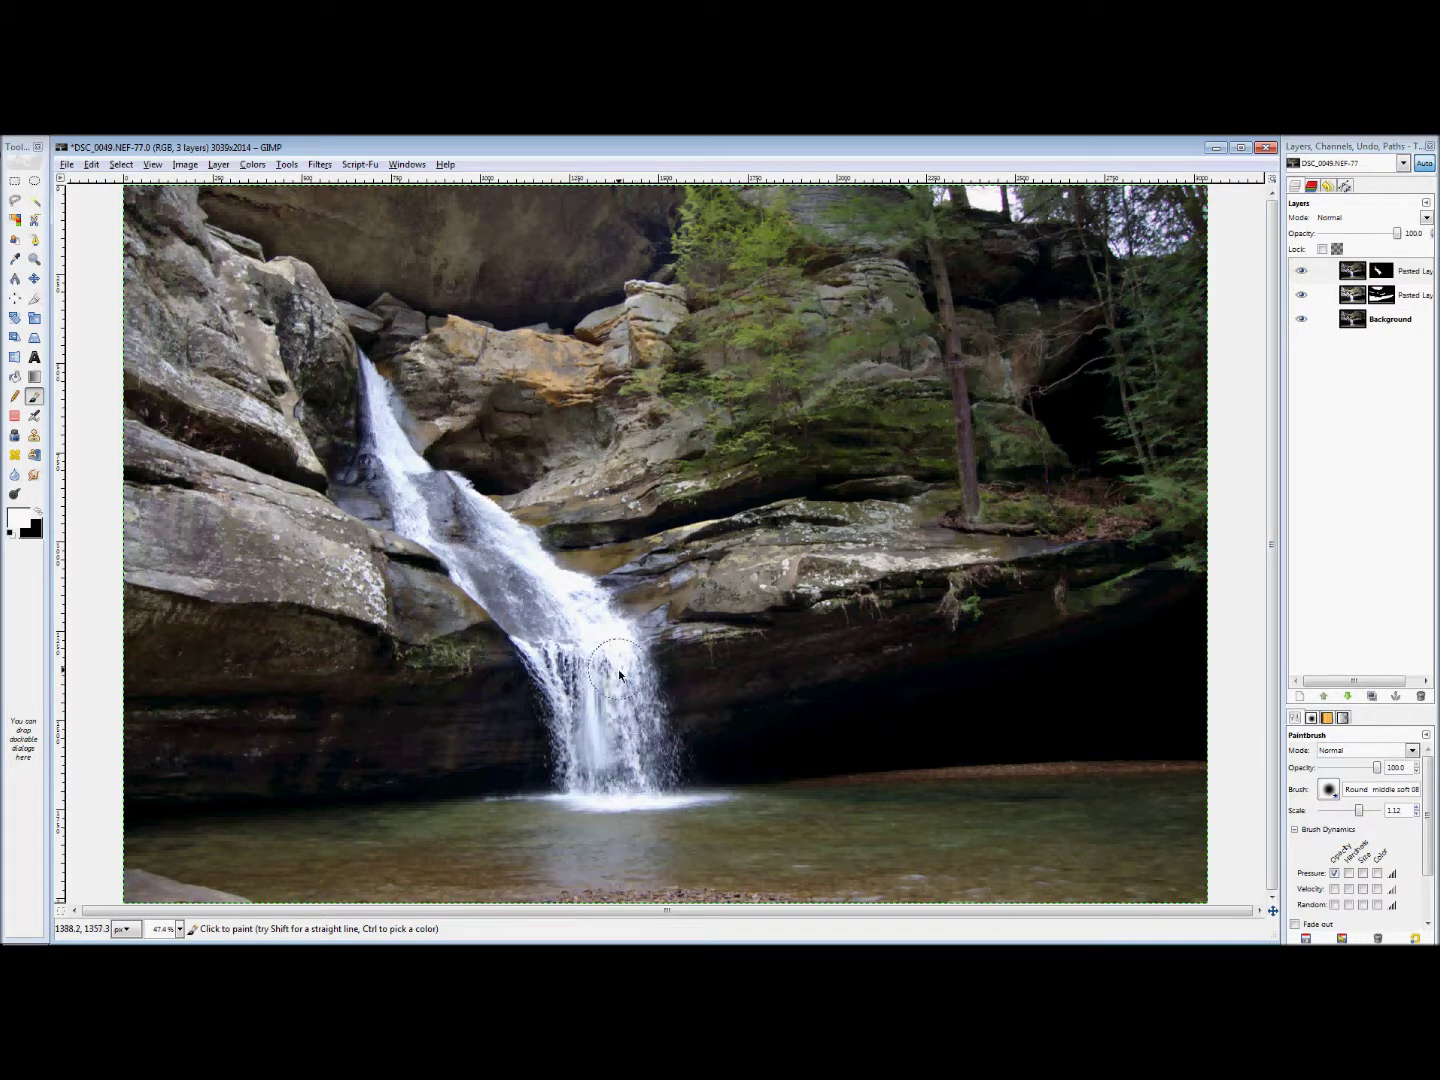
{"action": "left_click_drag", "start_coordinate": [609, 772], "coordinate": [594, 697]}
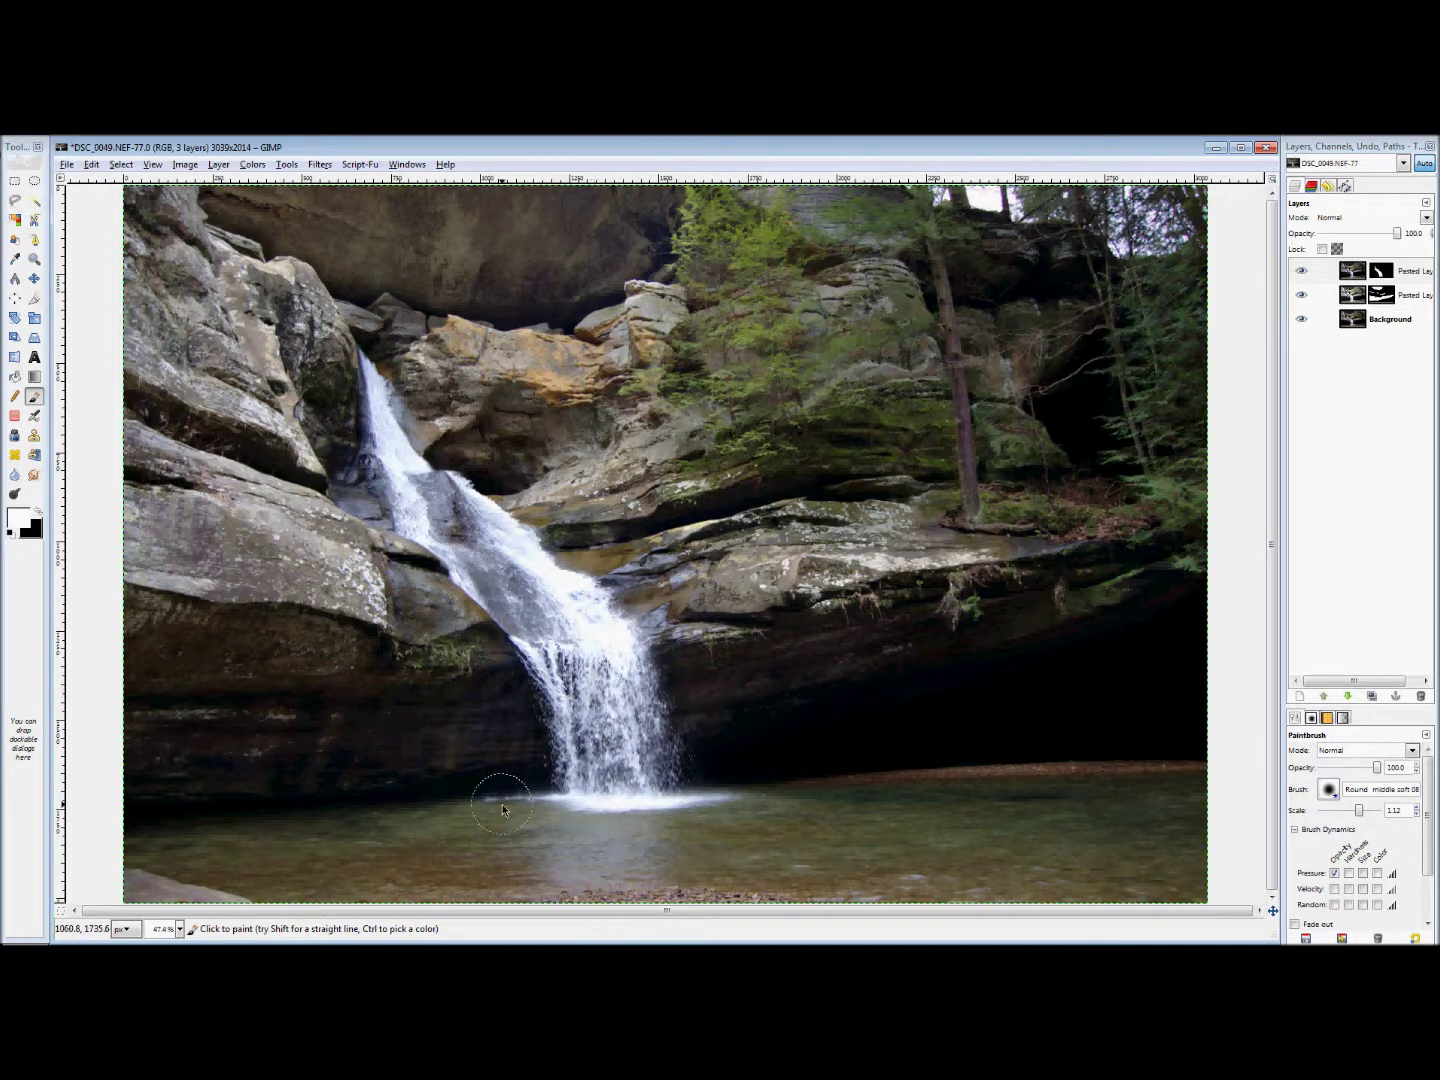
{"action": "left_click_drag", "start_coordinate": [597, 806], "coordinate": [760, 790]}
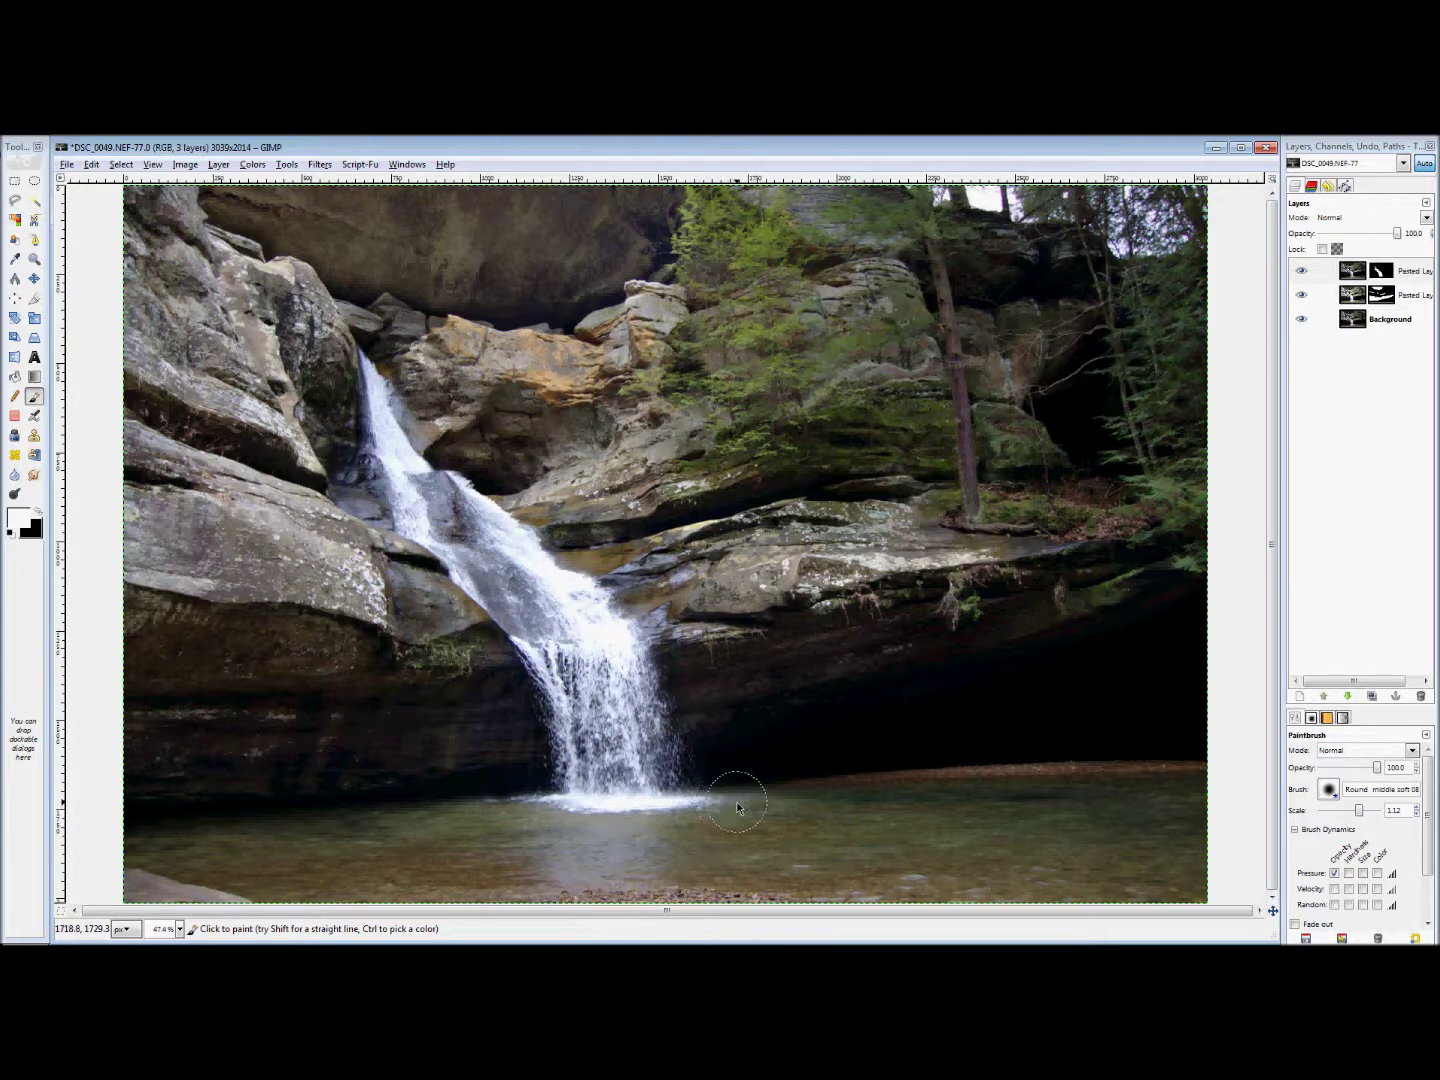
{"action": "left_click", "coordinate": [1300, 272]}
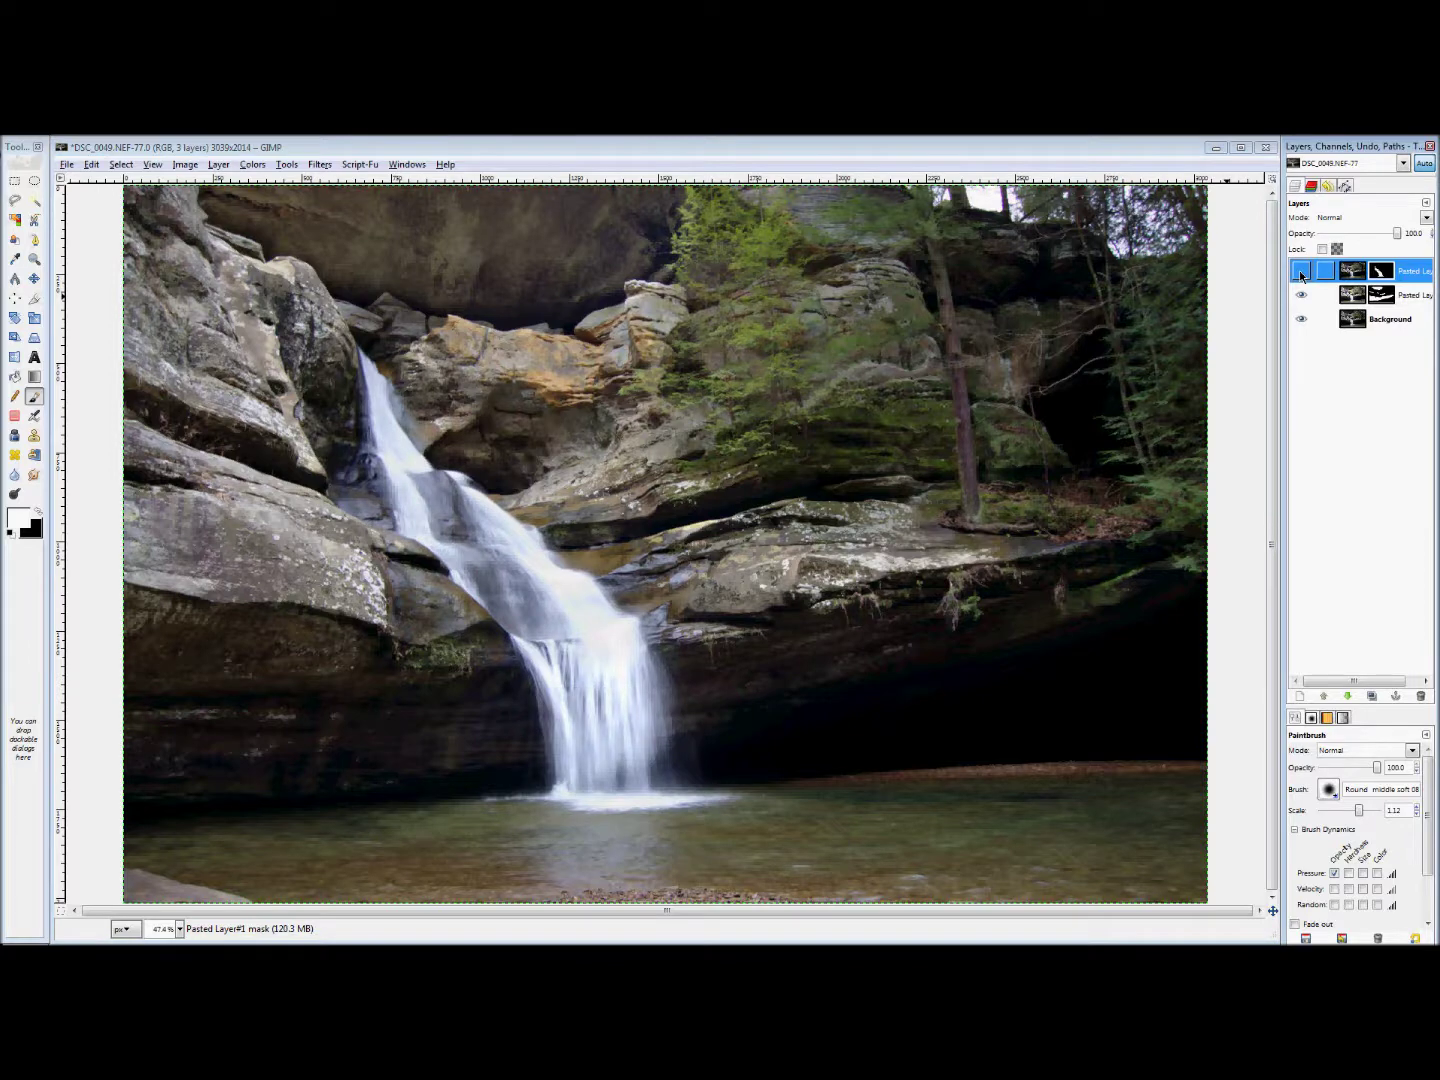
{"action": "left_click", "coordinate": [1300, 272]}
{"action": "left_click", "coordinate": [1352, 271]}
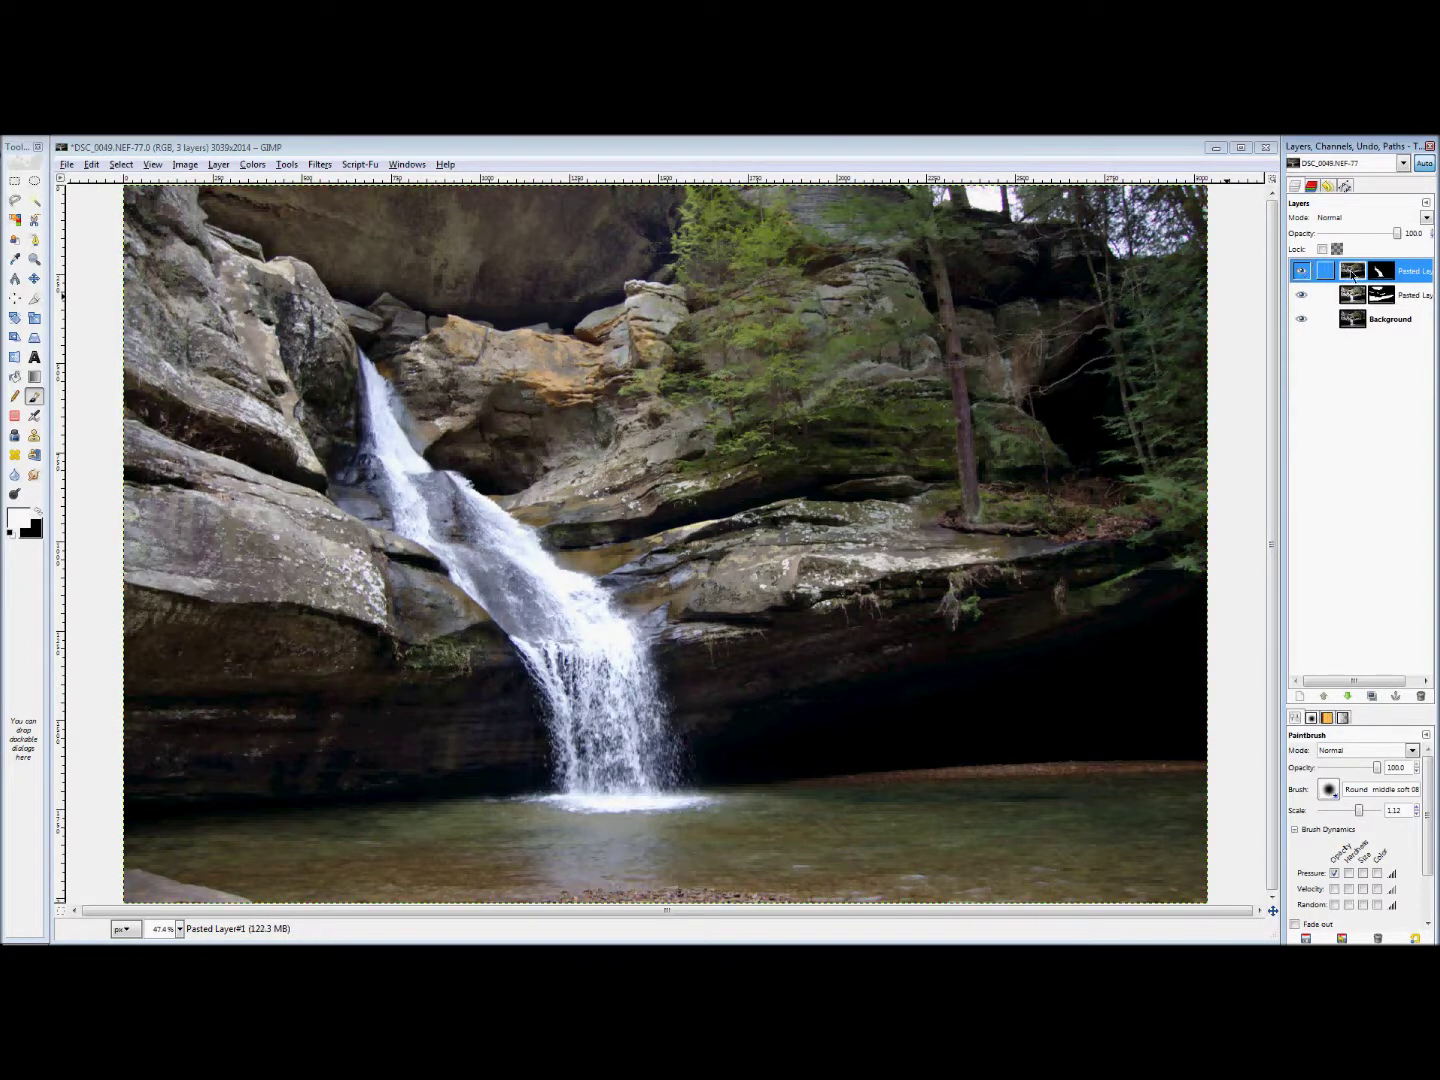
{"action": "left_click", "coordinate": [34, 278]}
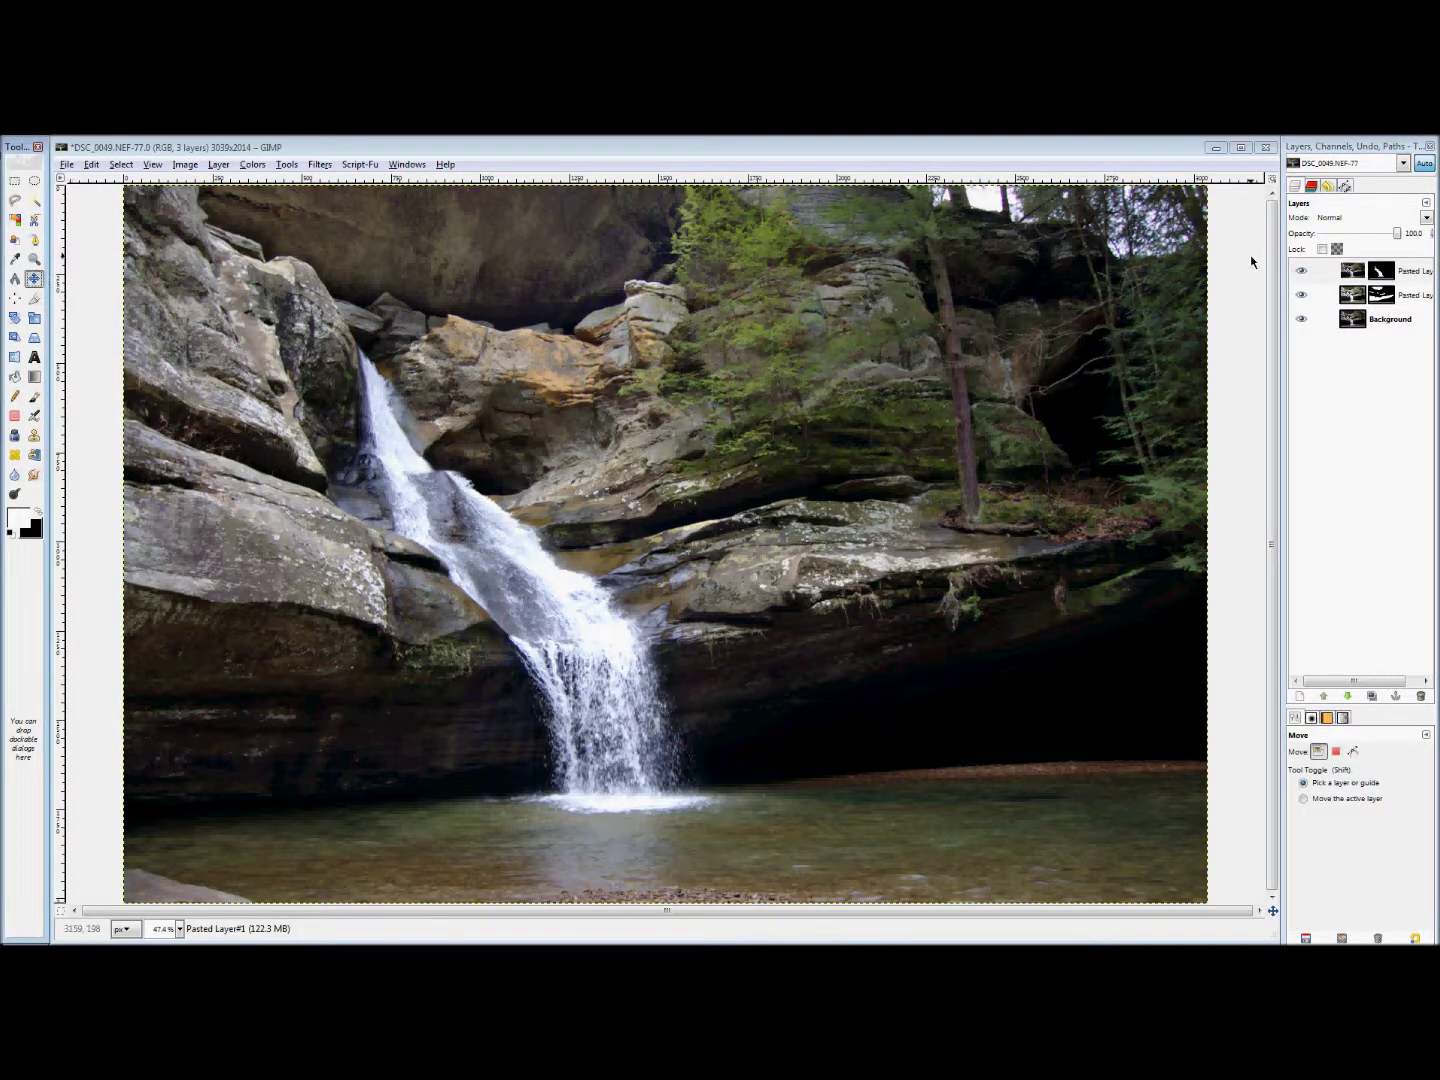
{"action": "left_click", "coordinate": [1300, 271]}
{"action": "left_click", "coordinate": [1300, 271]}
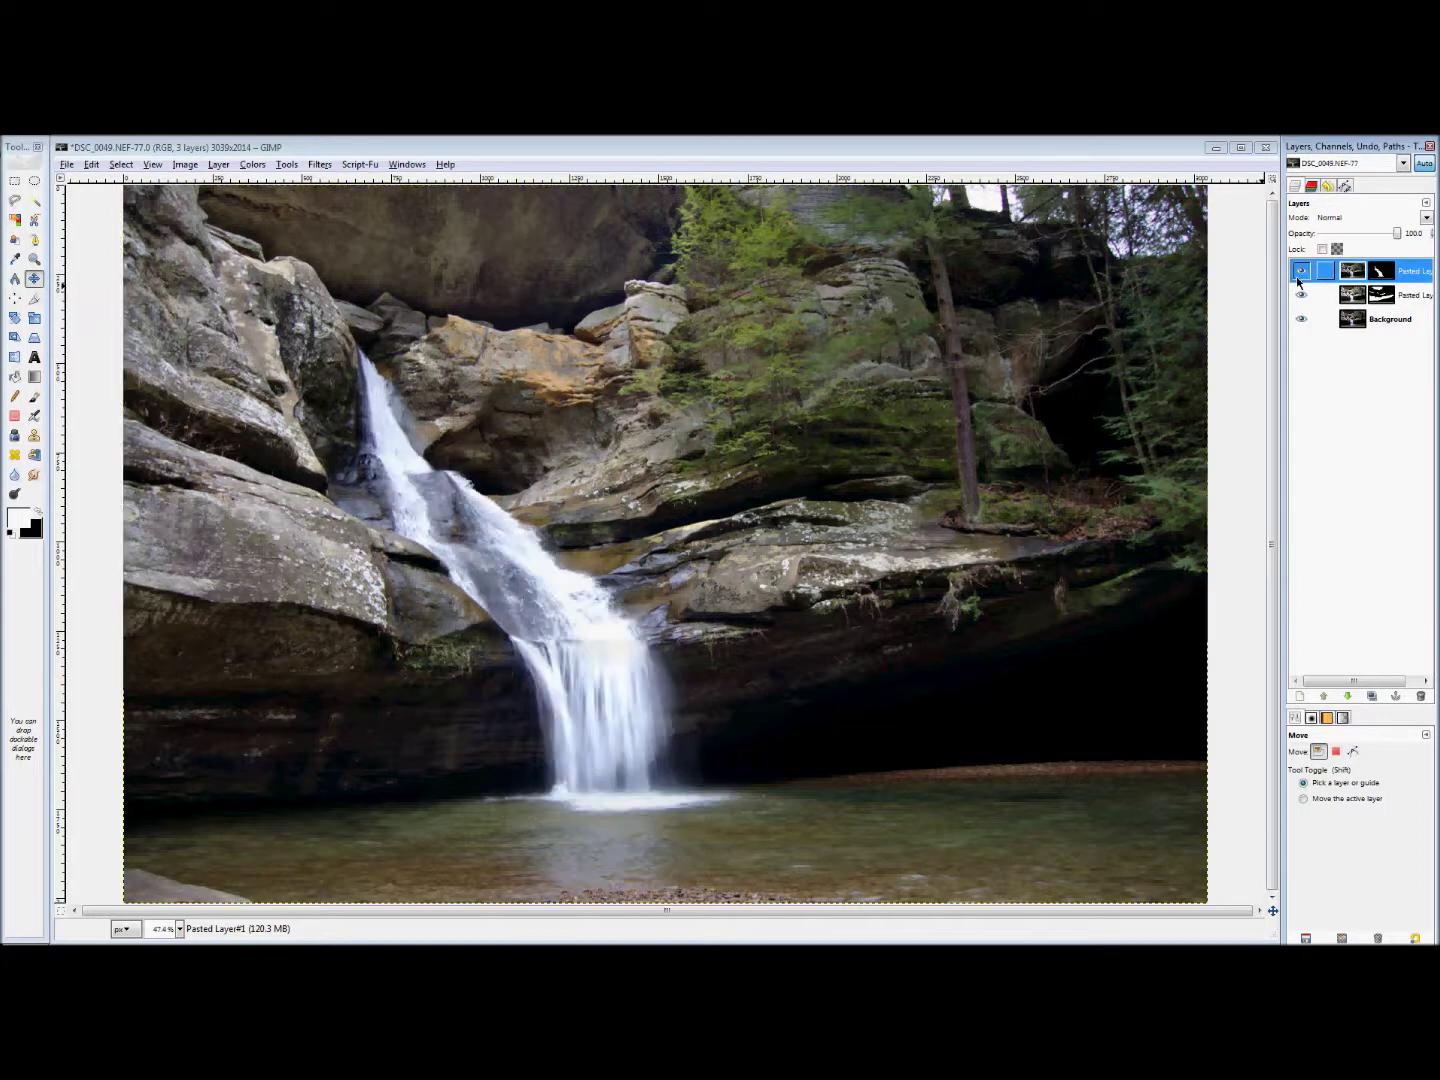
{"action": "left_click", "coordinate": [1298, 279]}
{"action": "left_click", "coordinate": [1298, 279]}
{"action": "left_click", "coordinate": [1298, 279]}
{"action": "left_click", "coordinate": [1298, 279]}
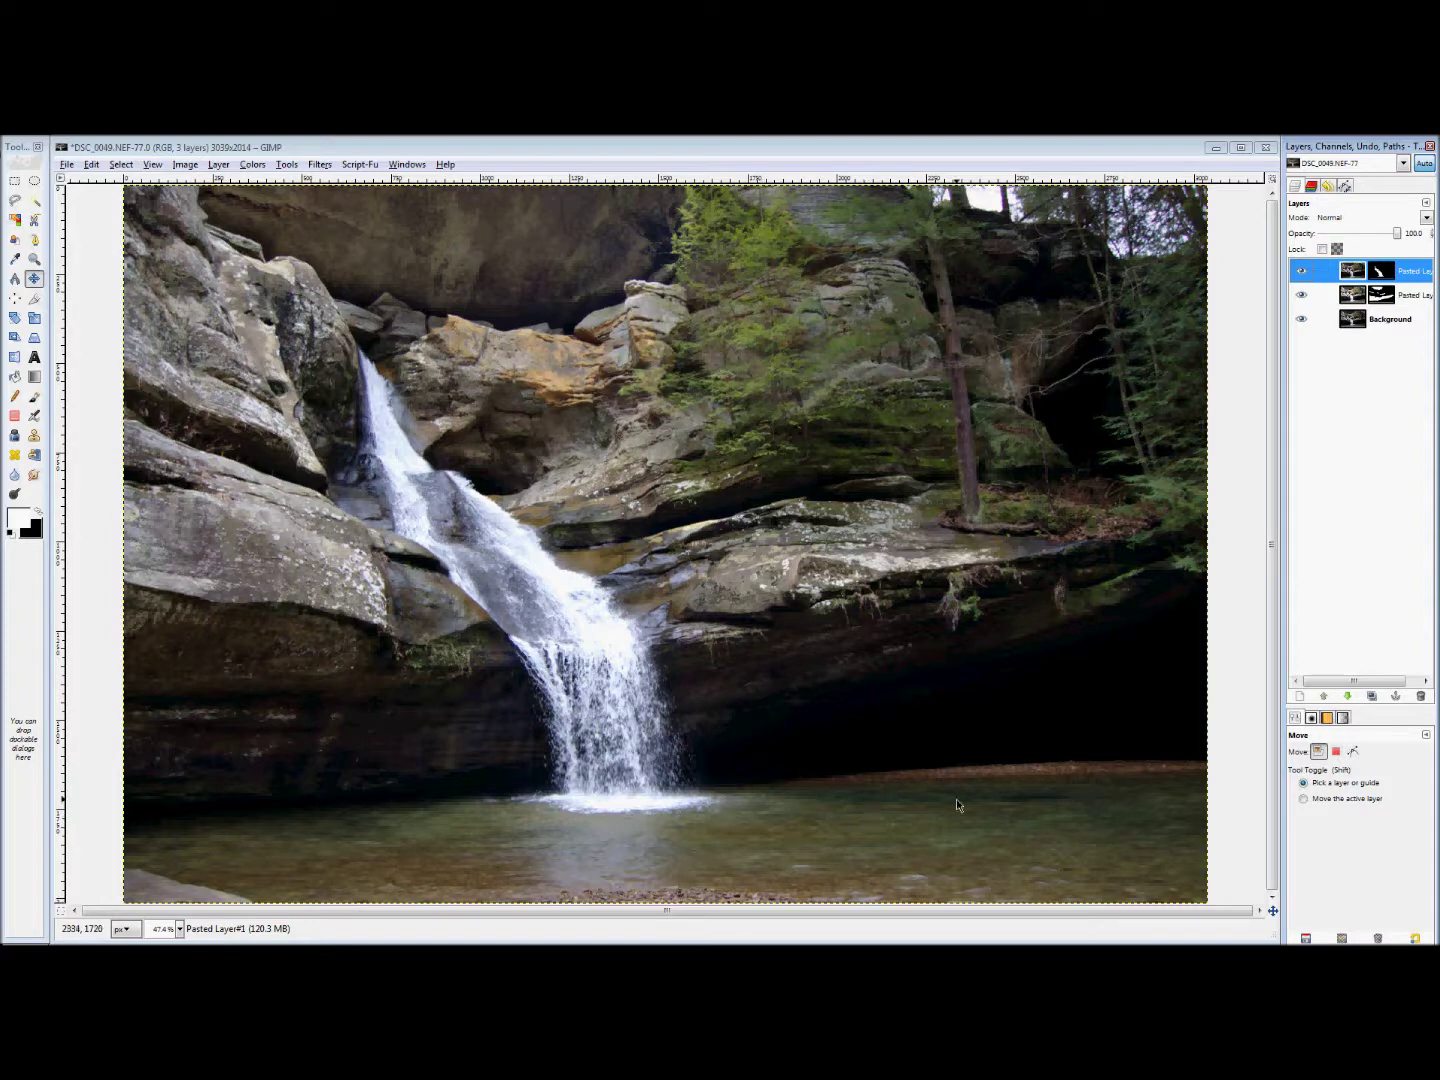
{"action": "mouse_move", "coordinate": [4, 444]}
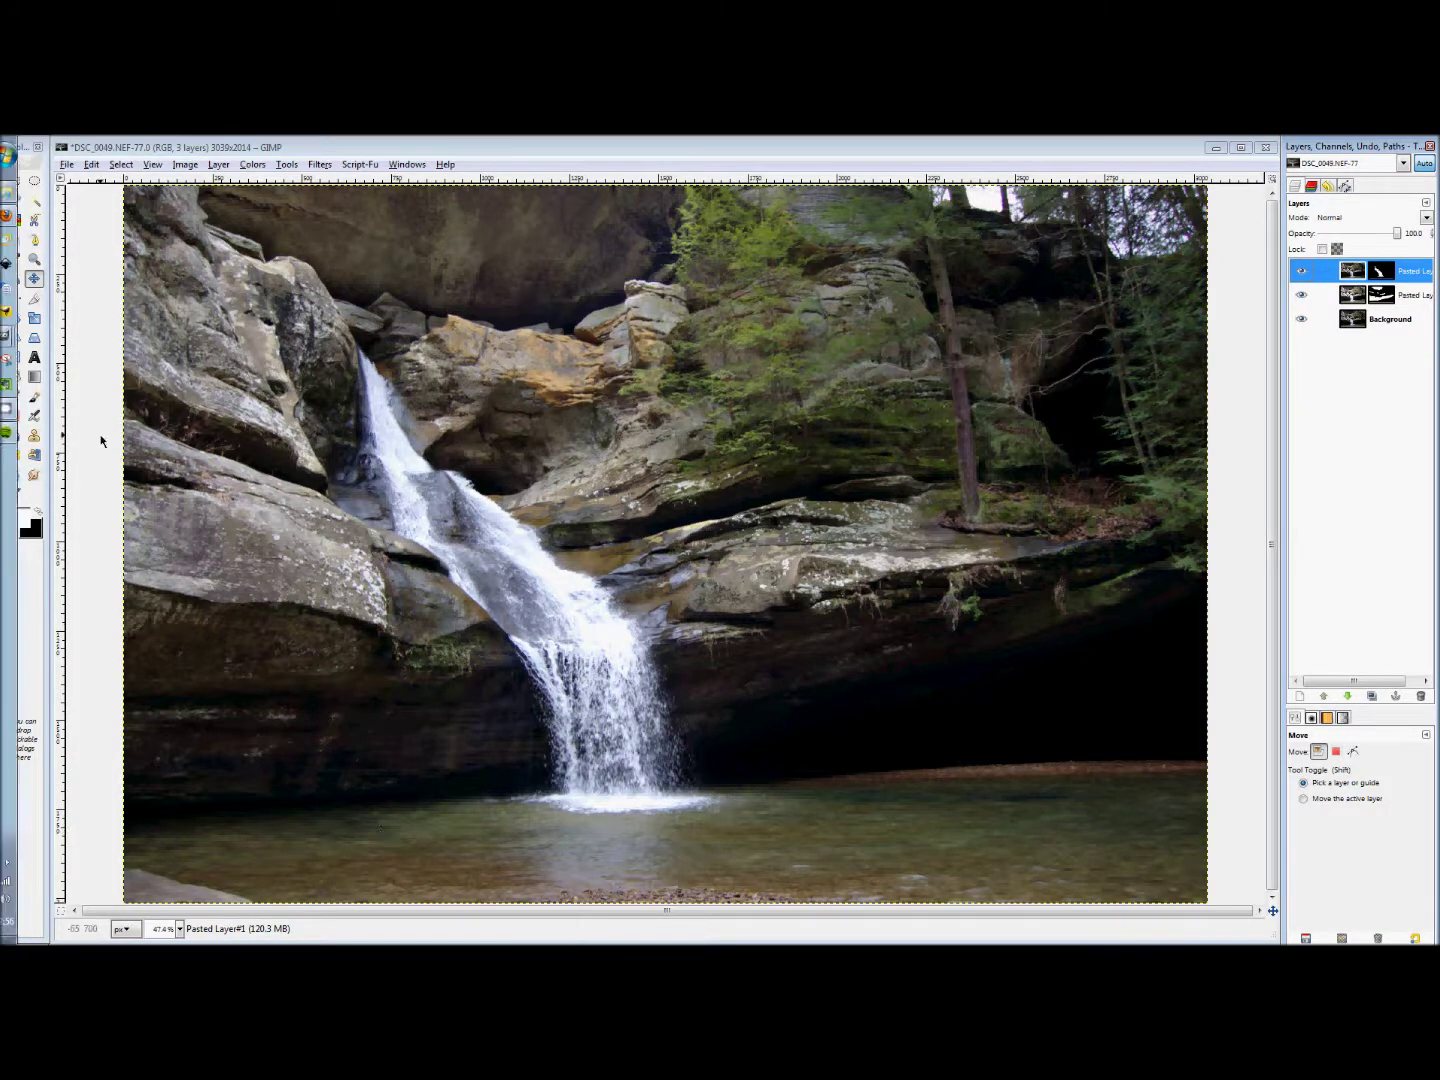
Bring the Pictures folder forward and open DSC_0049.NEF in ufraw again.
{"action": "left_click", "coordinate": [8, 436]}
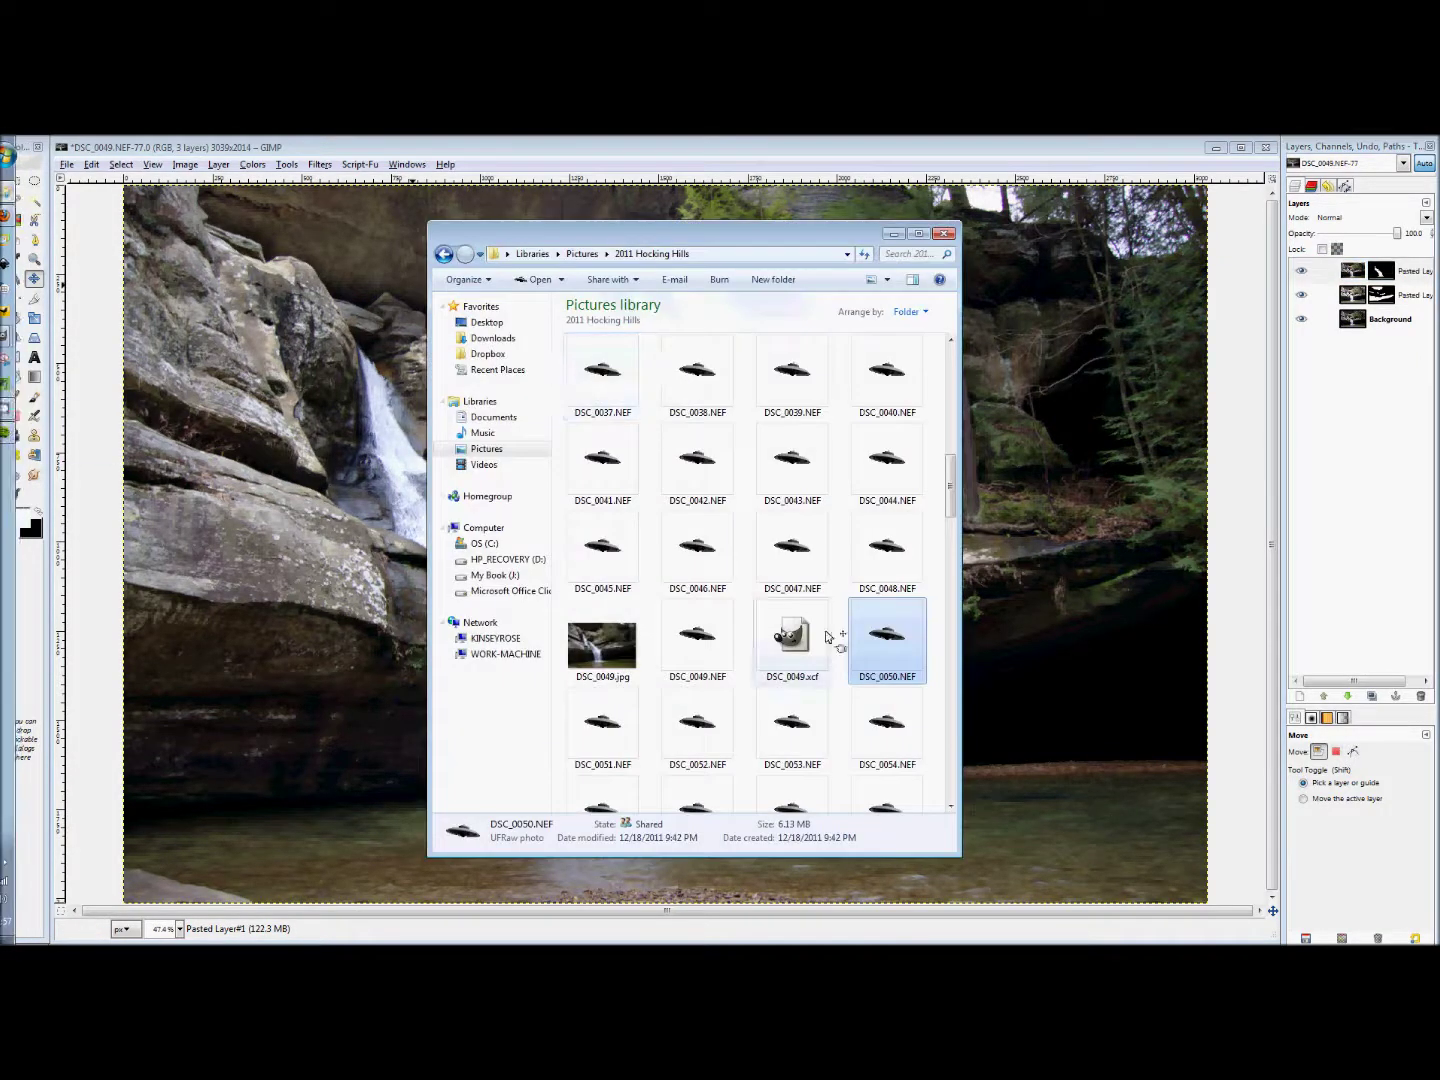
{"action": "right_click", "coordinate": [672, 655]}
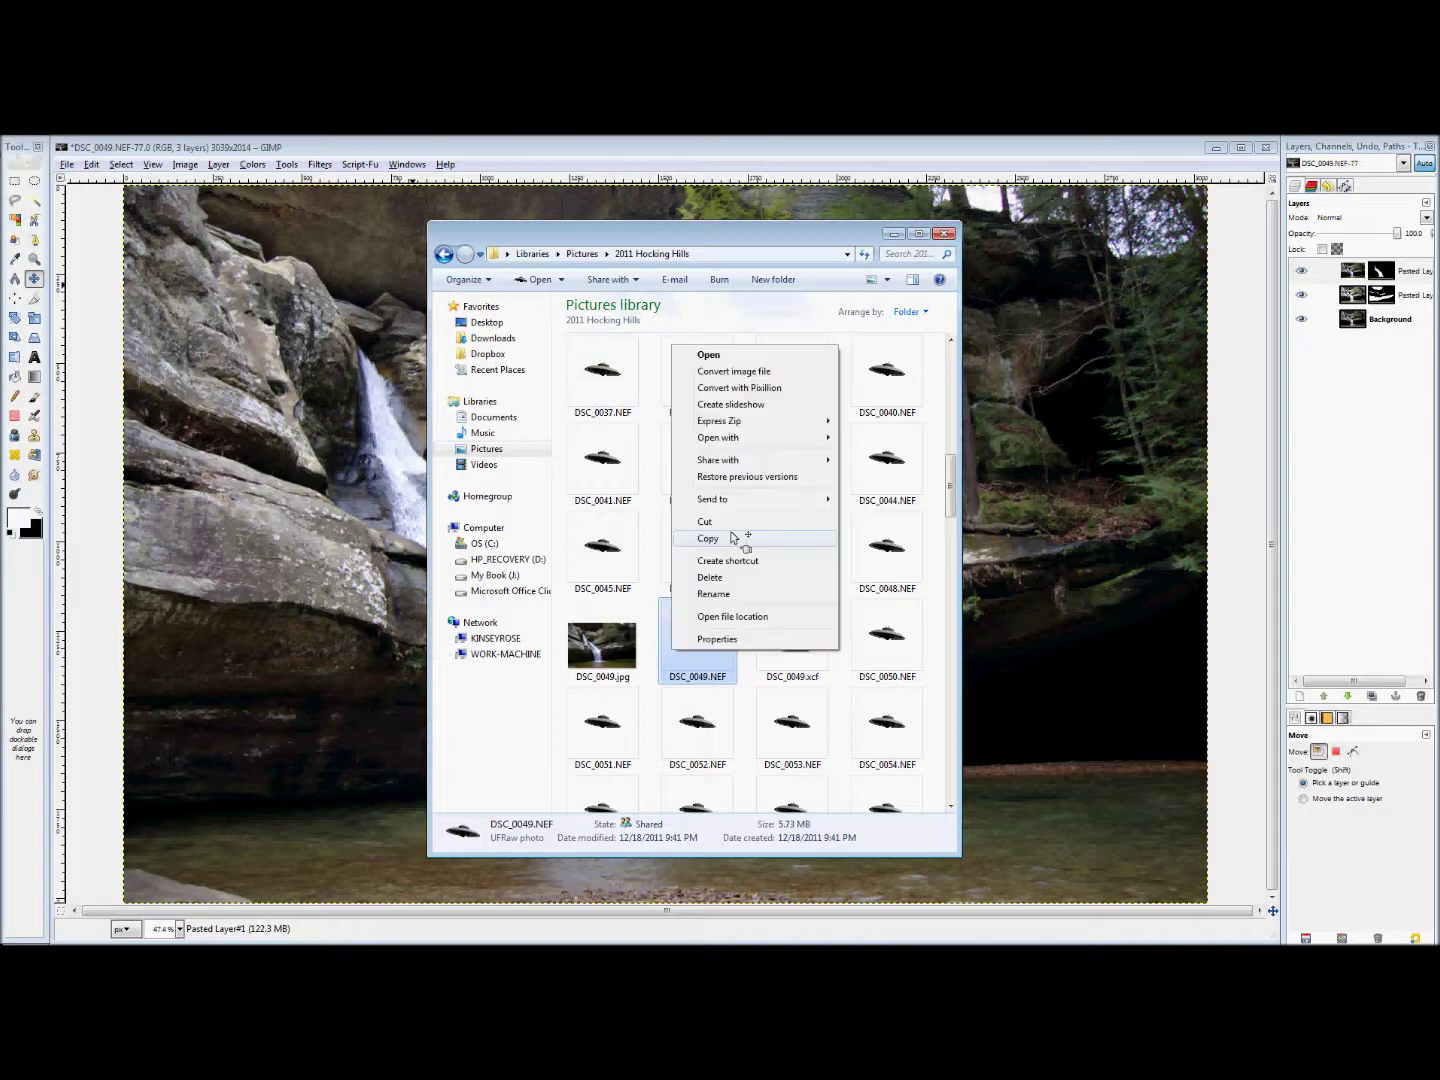
{"action": "mouse_move", "coordinate": [795, 444]}
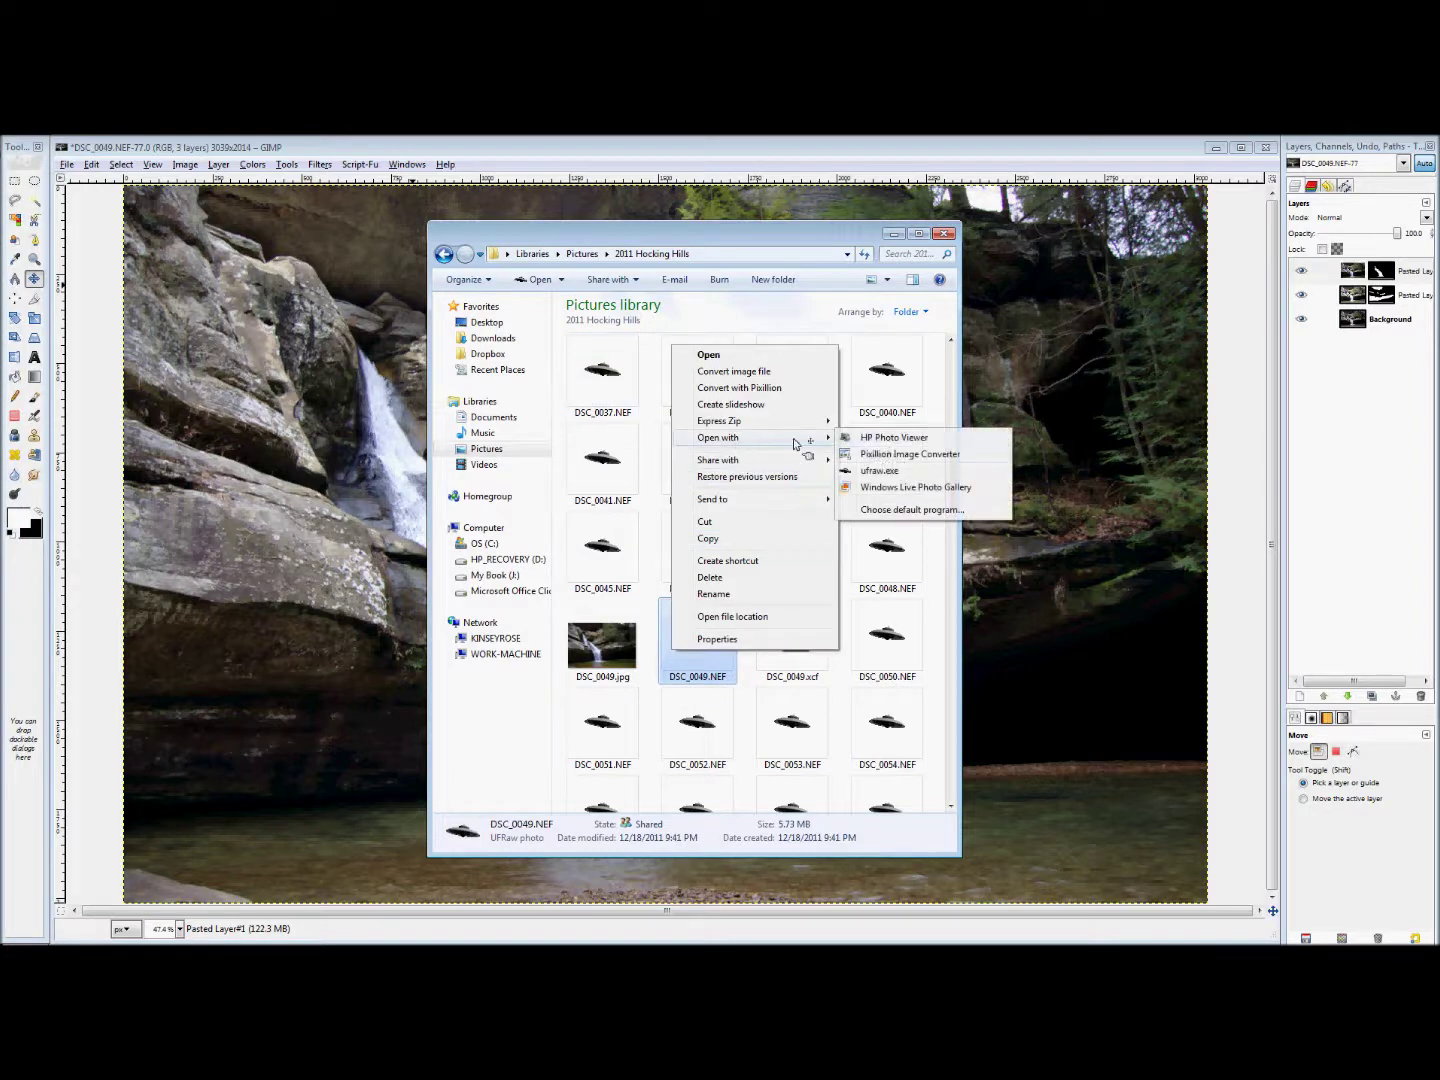
{"action": "left_click", "coordinate": [868, 474]}
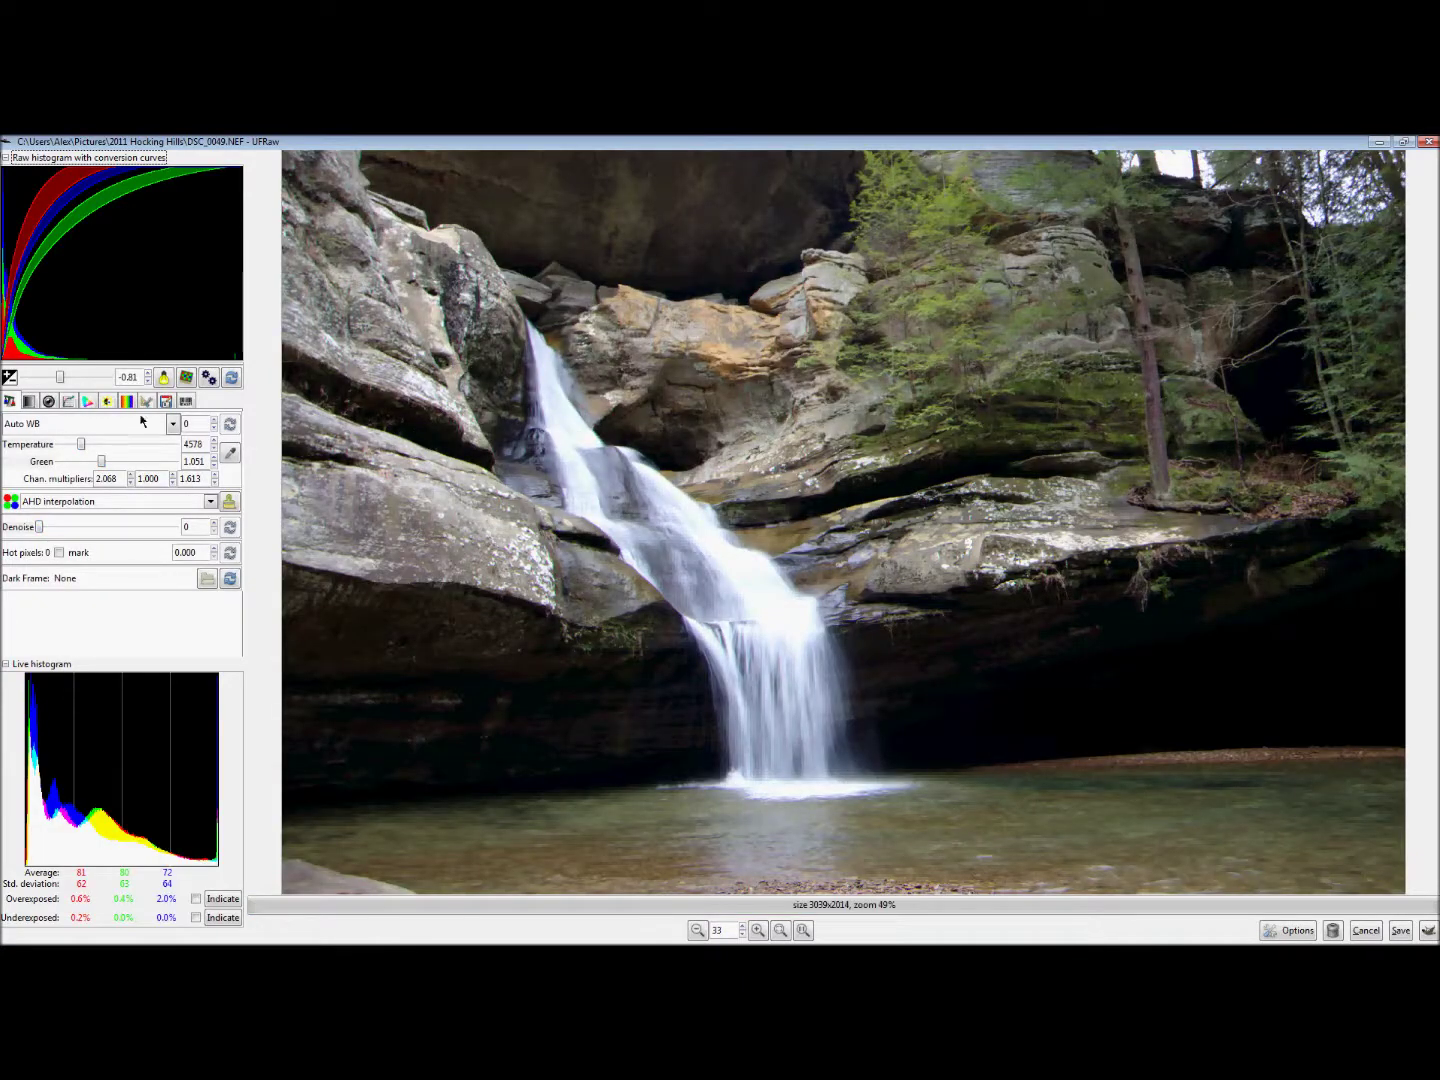
Darken the third exposure by dragging a point on the Manual tone curve.
{"action": "left_click", "coordinate": [70, 402]}
{"action": "left_click_drag", "start_coordinate": [76, 503], "coordinate": [90, 512]}
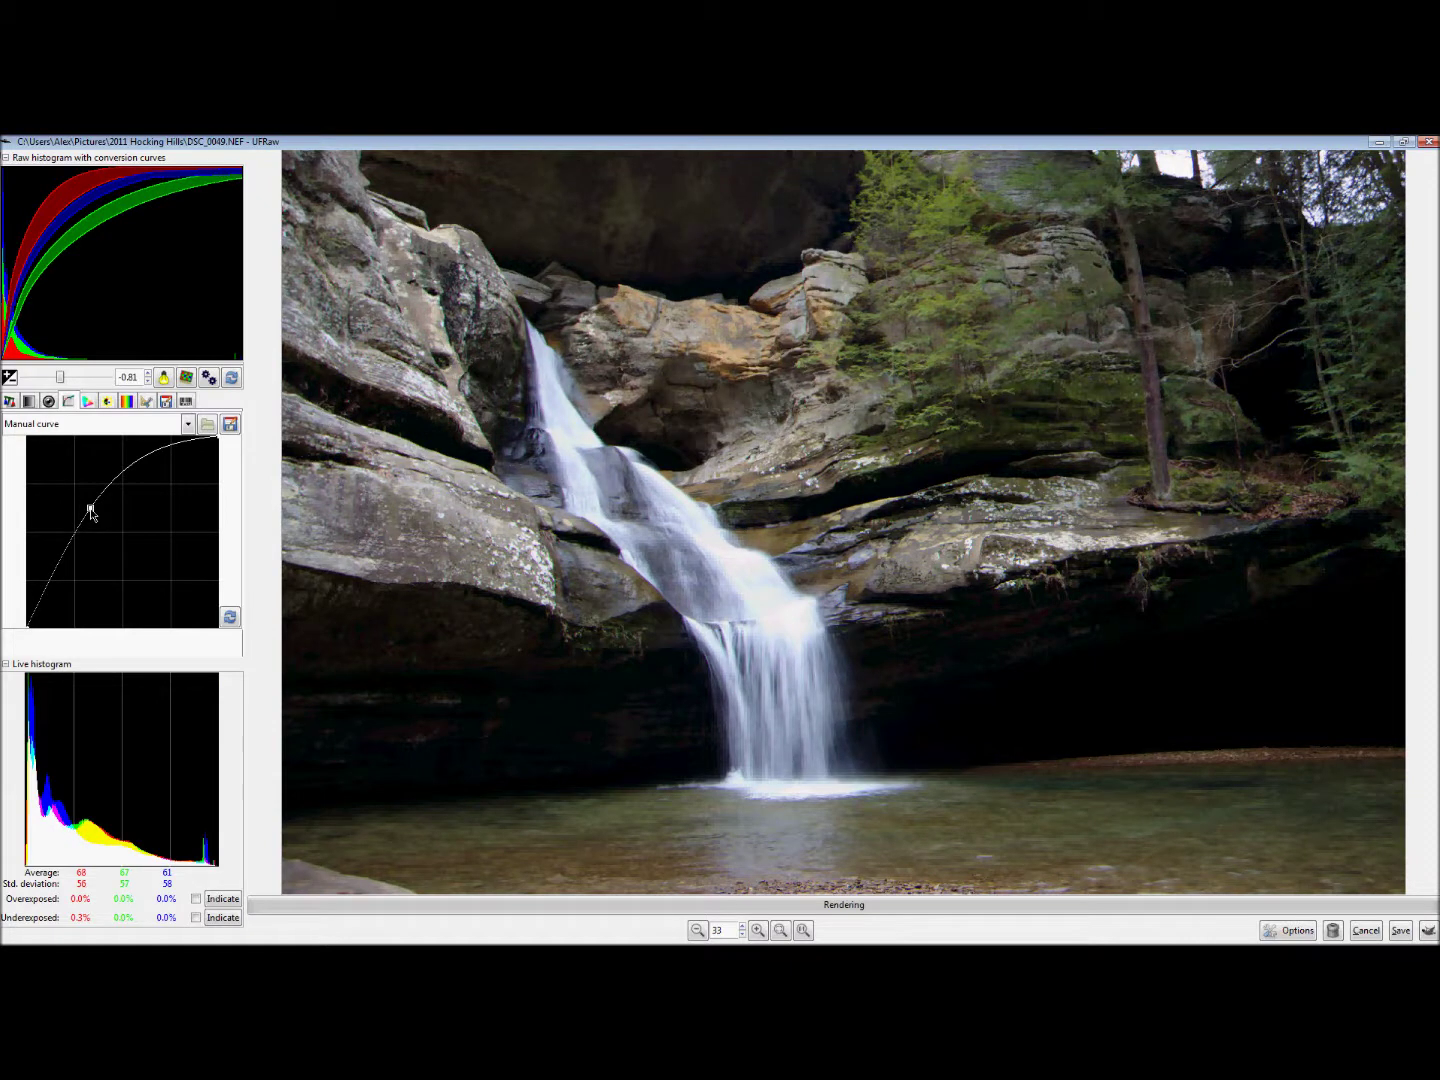
{"action": "left_click", "coordinate": [10, 402]}
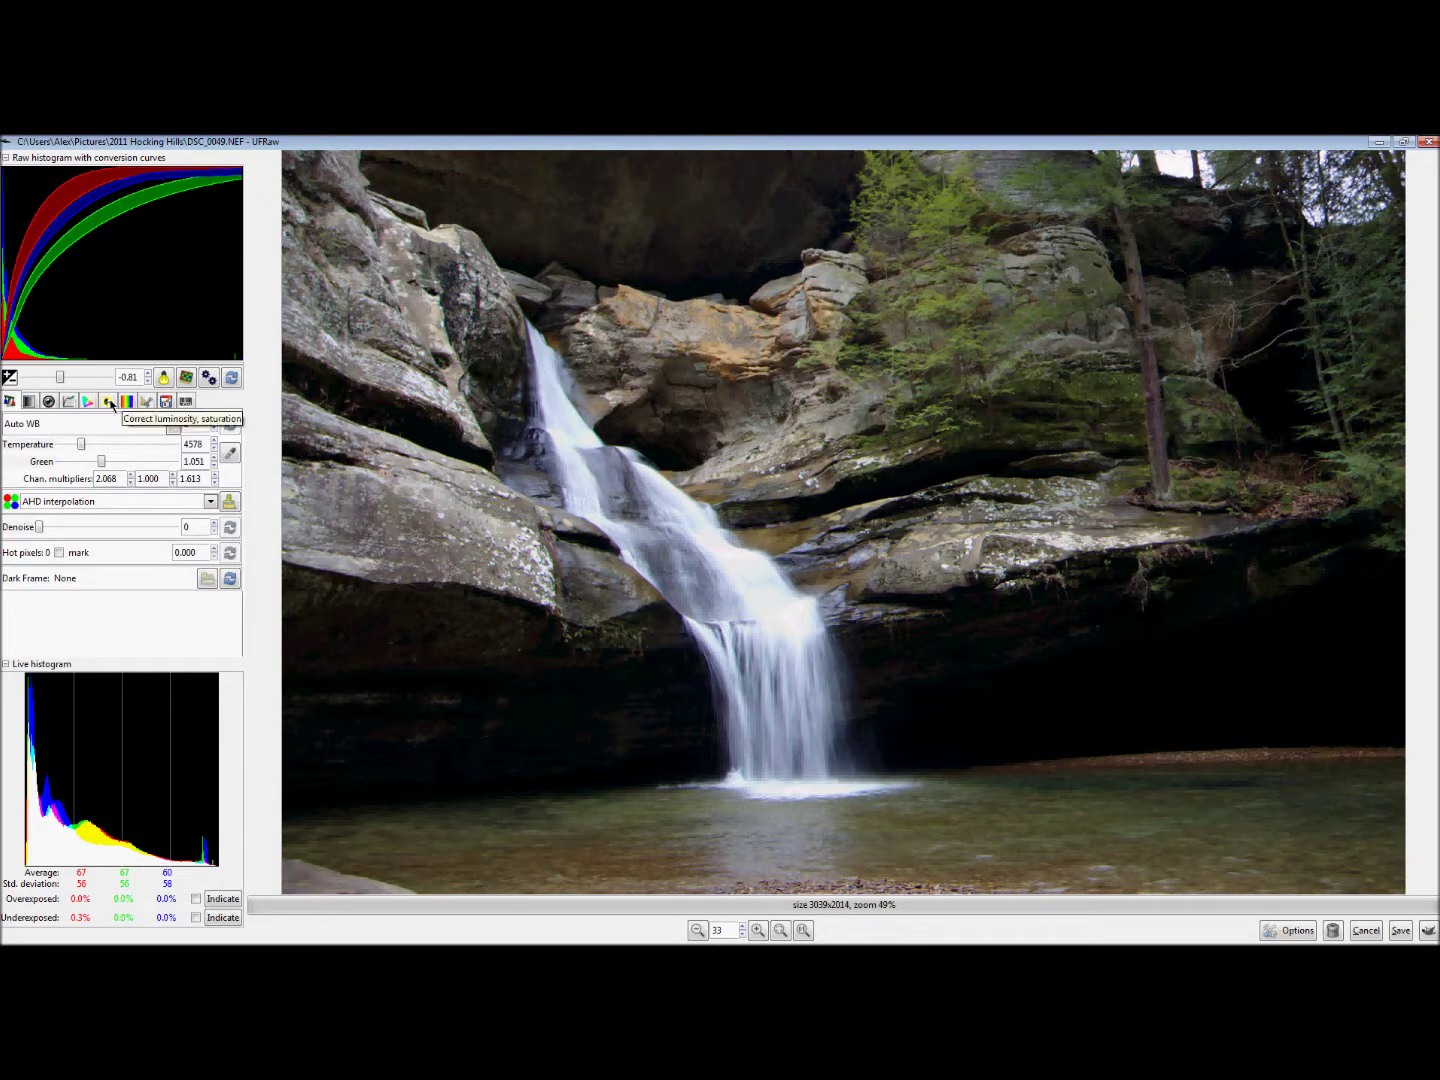
Set saturation to 1.50 and send the DSC_0049.NEF development to GIMP.
{"action": "left_click", "coordinate": [110, 402]}
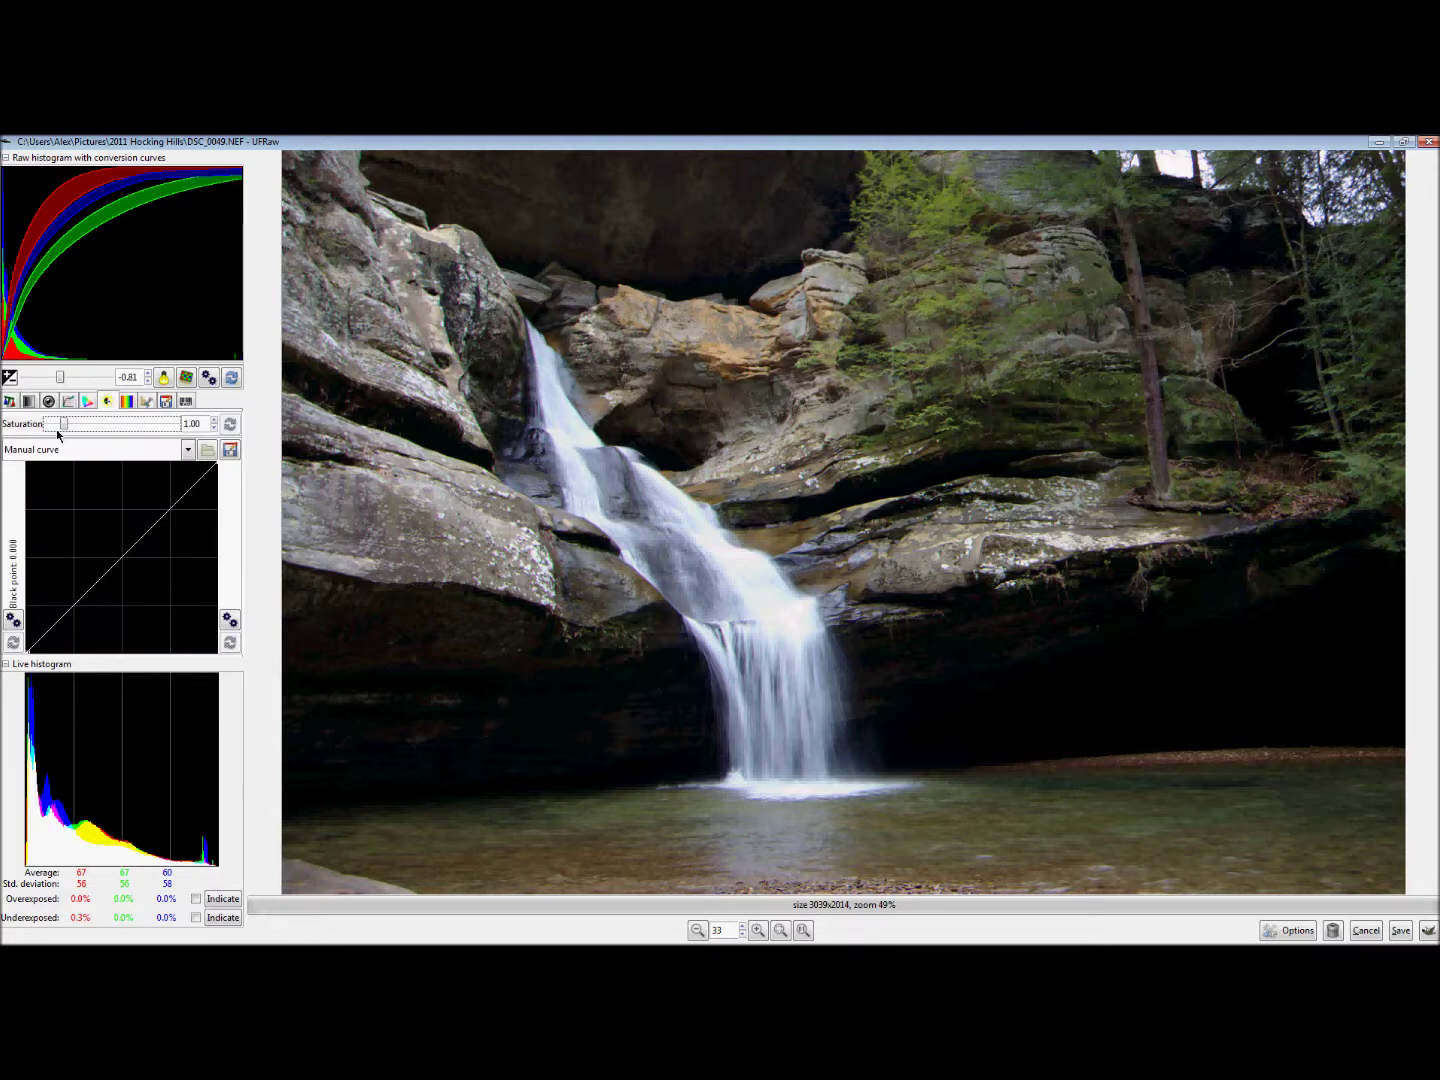
{"action": "left_click", "coordinate": [215, 421]}
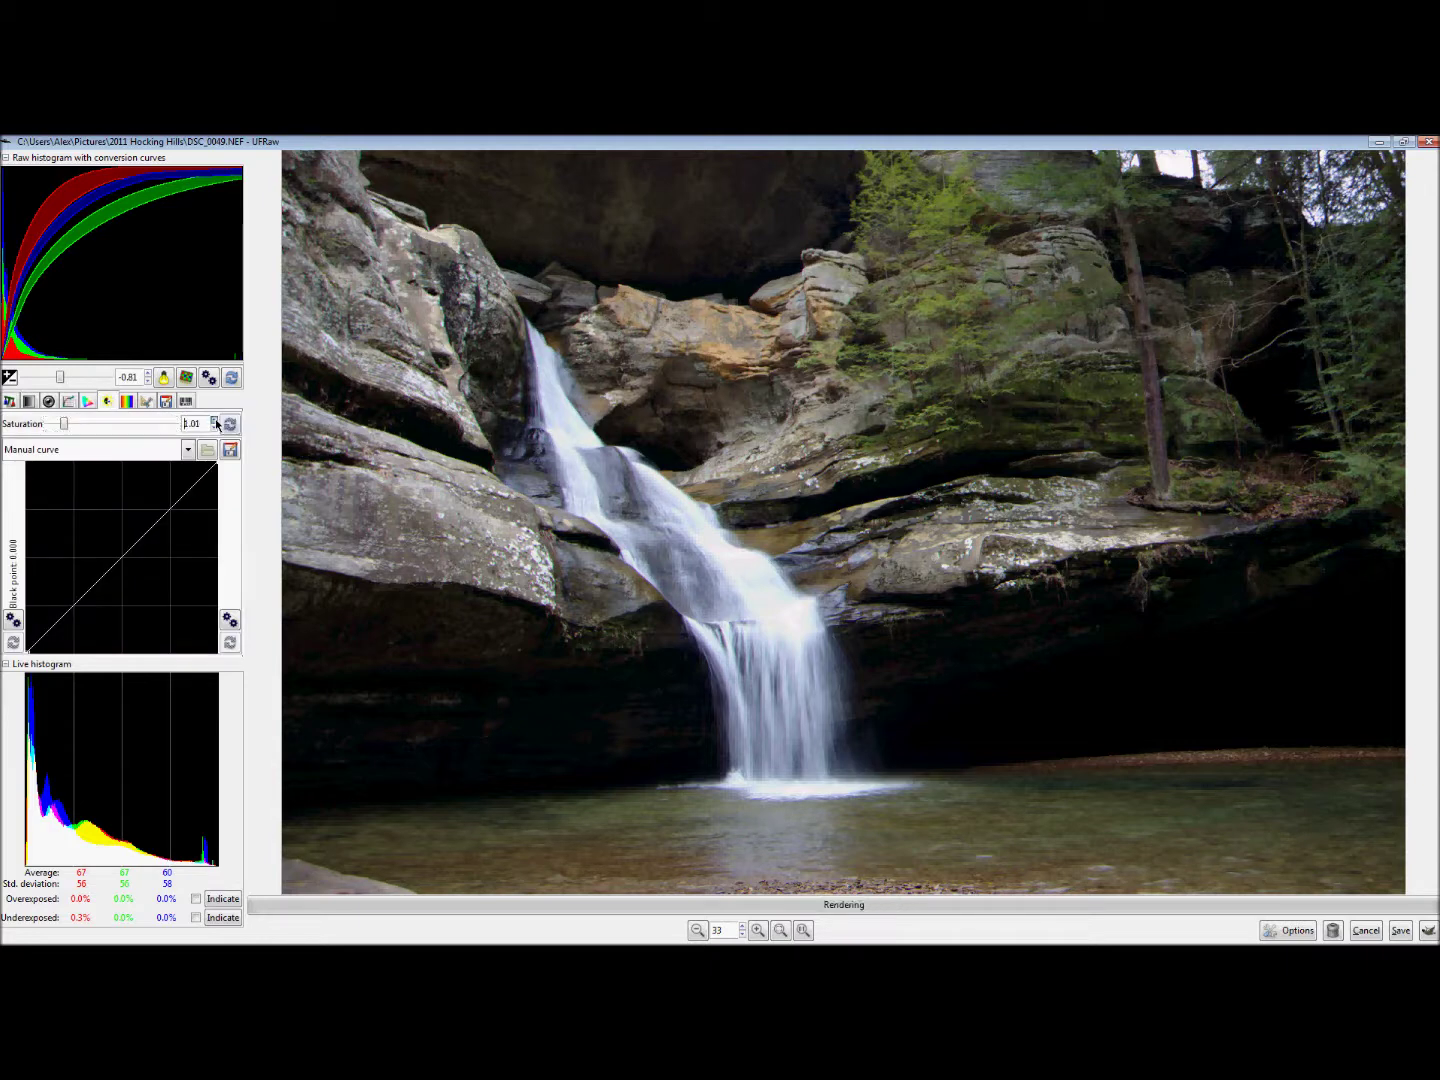
{"action": "left_click", "coordinate": [215, 421]}
{"action": "left_click", "coordinate": [216, 422]}
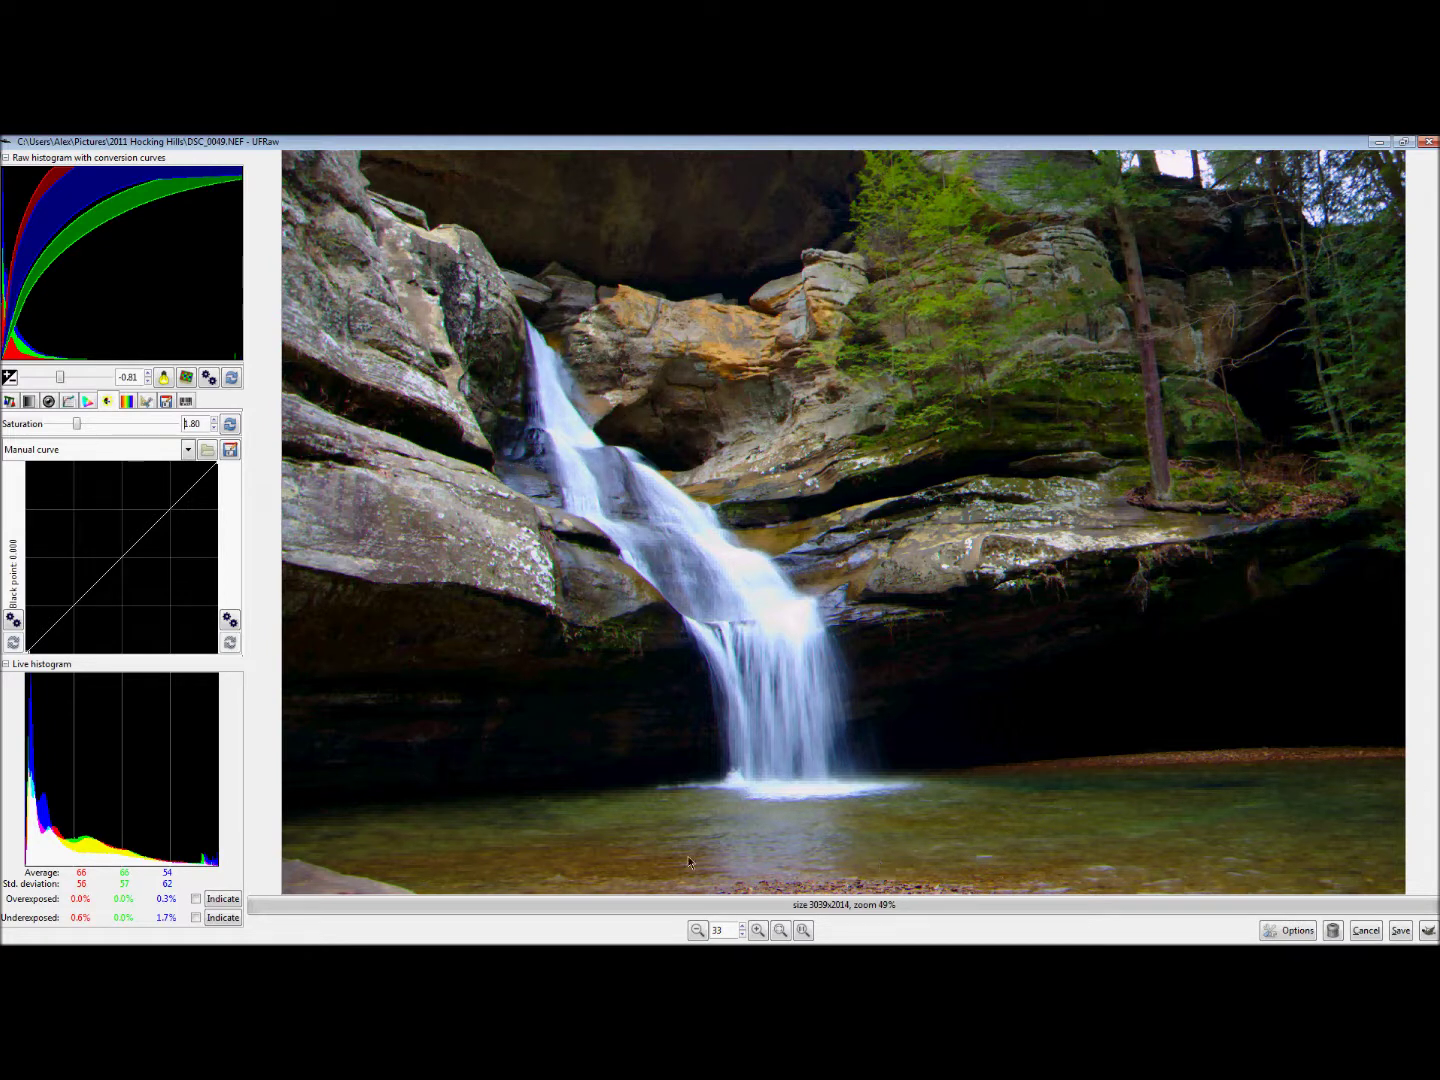
{"action": "left_click", "coordinate": [215, 428]}
{"action": "left_click", "coordinate": [216, 428]}
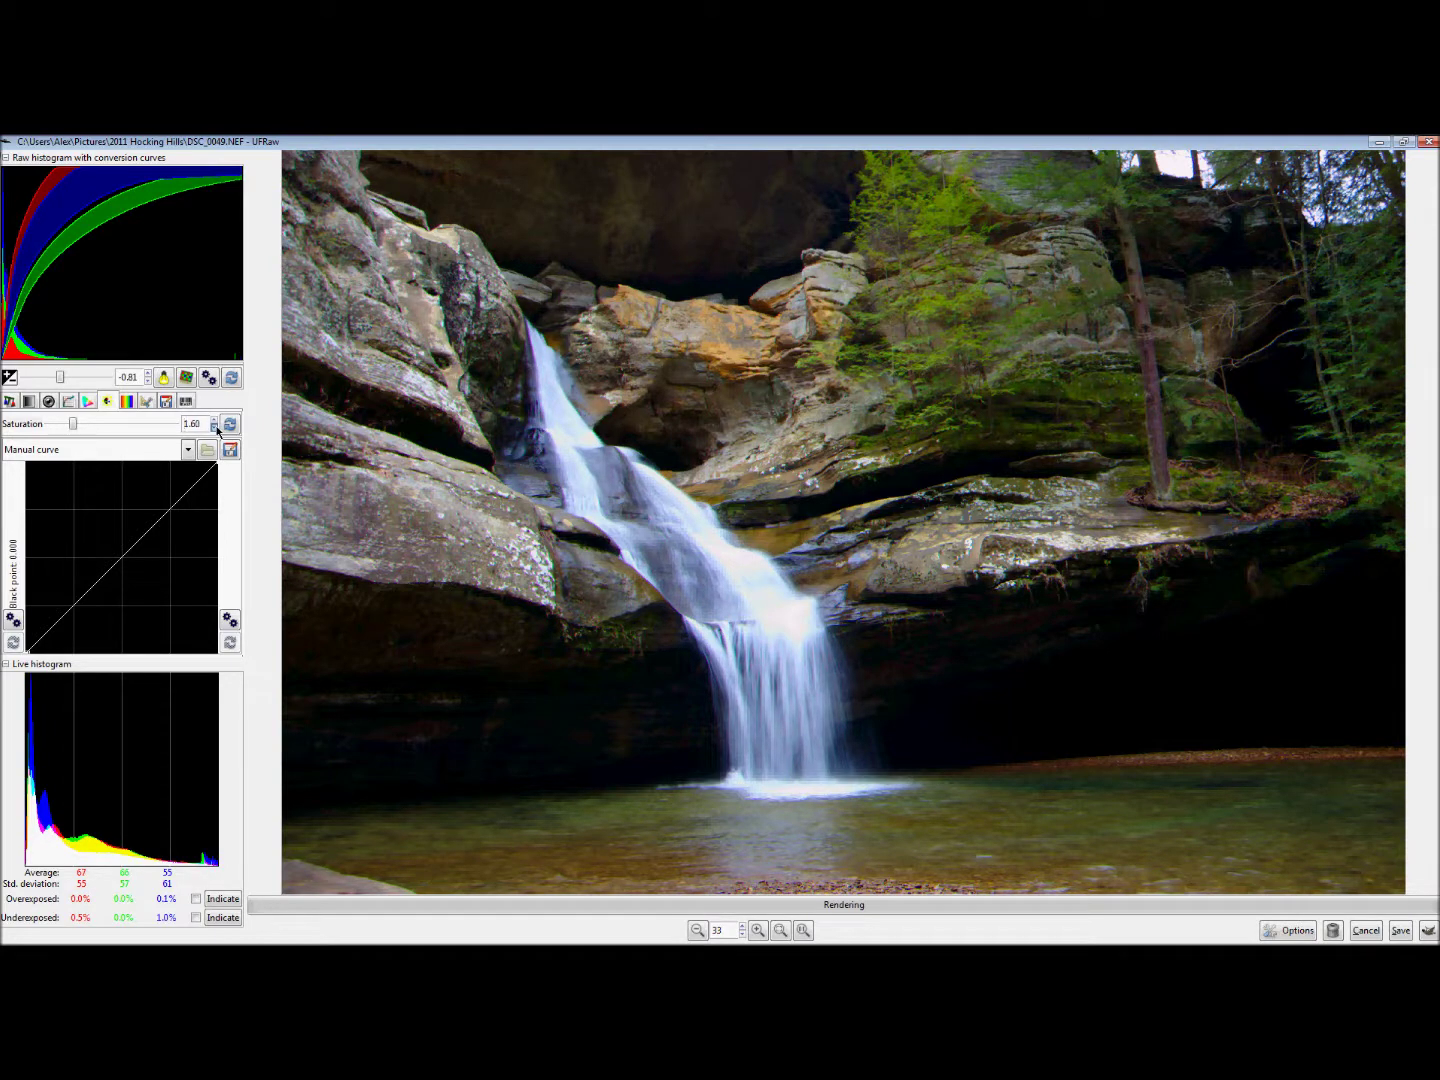
{"action": "left_click", "coordinate": [216, 428]}
{"action": "left_click", "coordinate": [216, 428]}
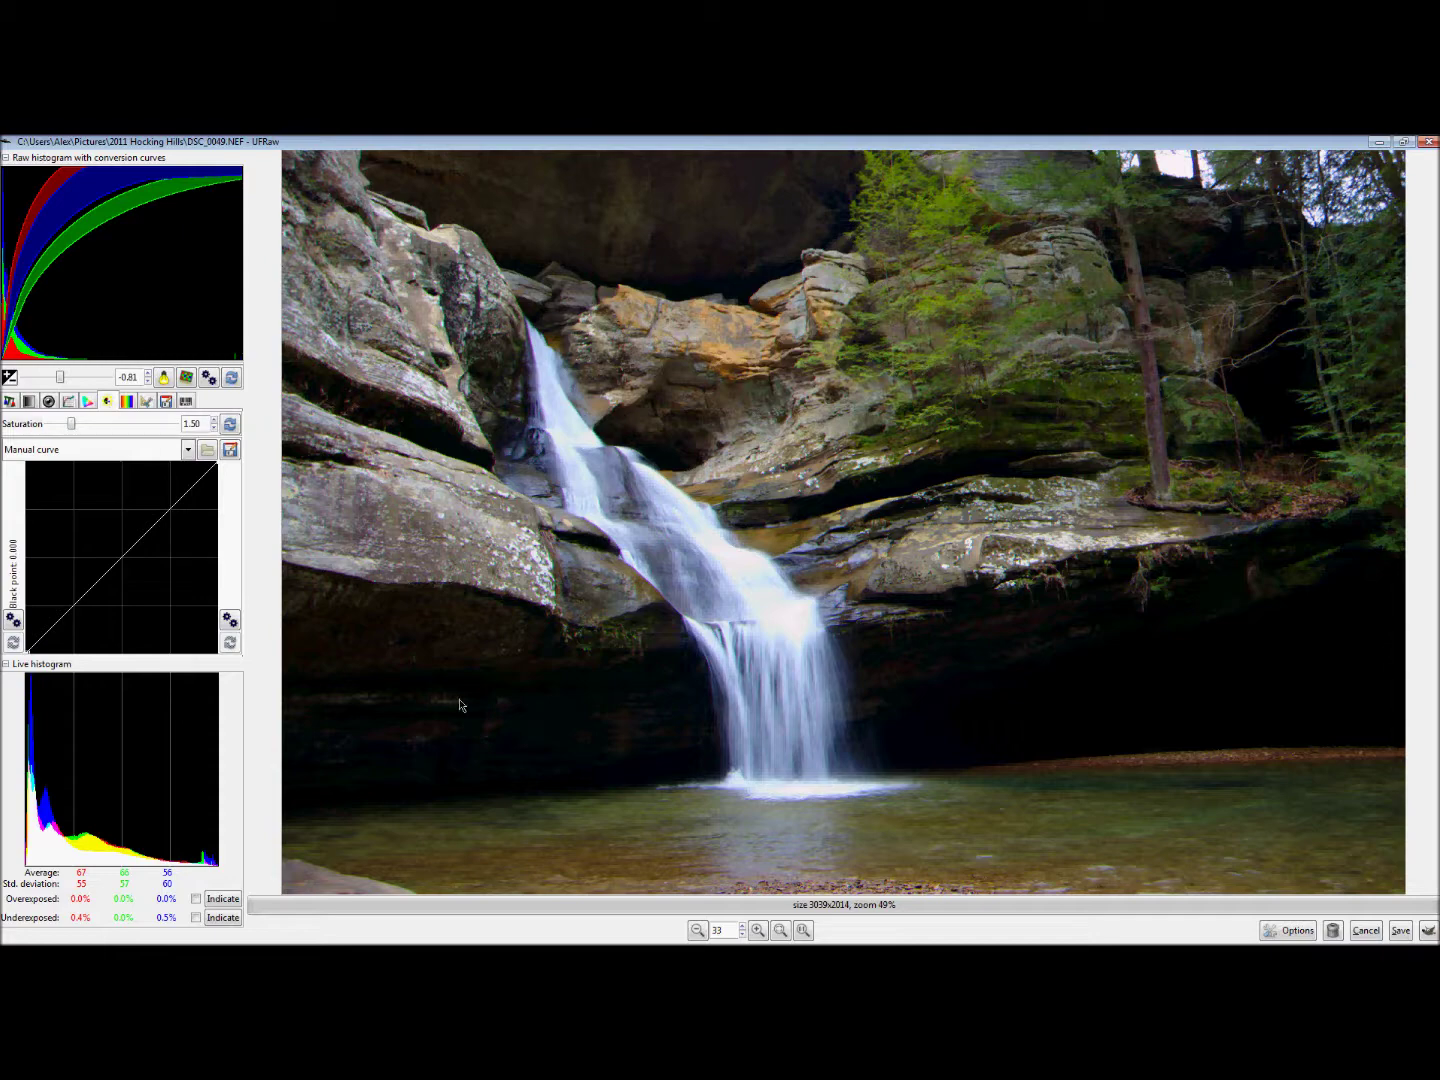
{"action": "left_click", "coordinate": [1428, 932]}
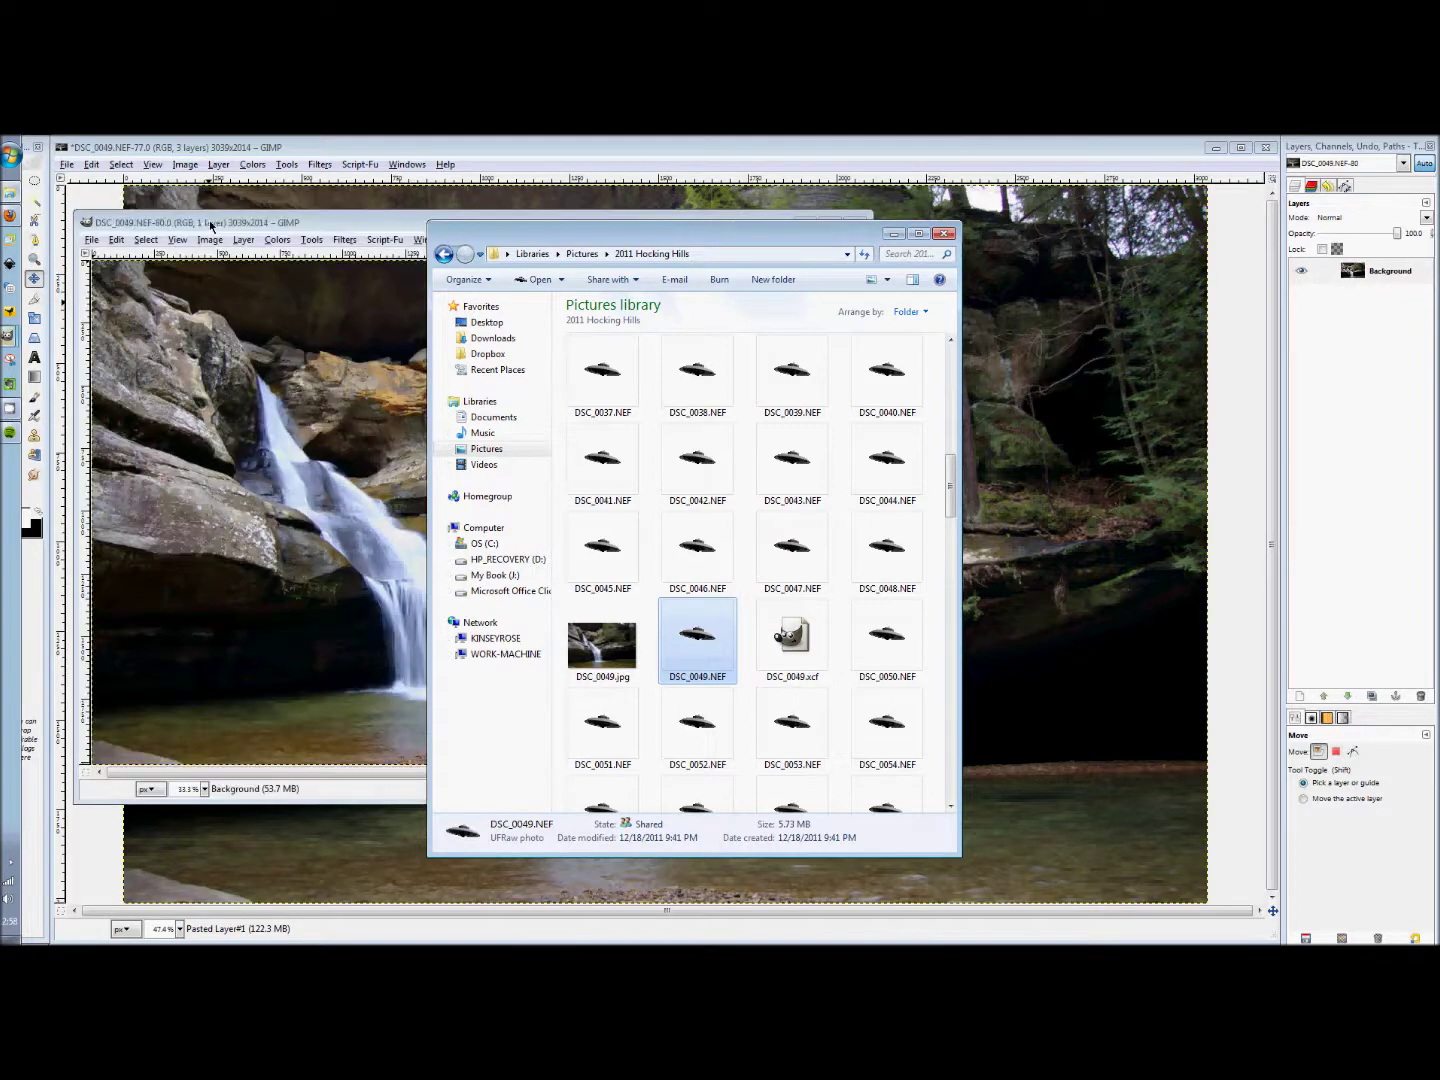
Copy the visible pixels of the new exposure and paste them into the main layered image.
{"action": "left_click", "coordinate": [174, 233]}
{"action": "left_click", "coordinate": [116, 239]}
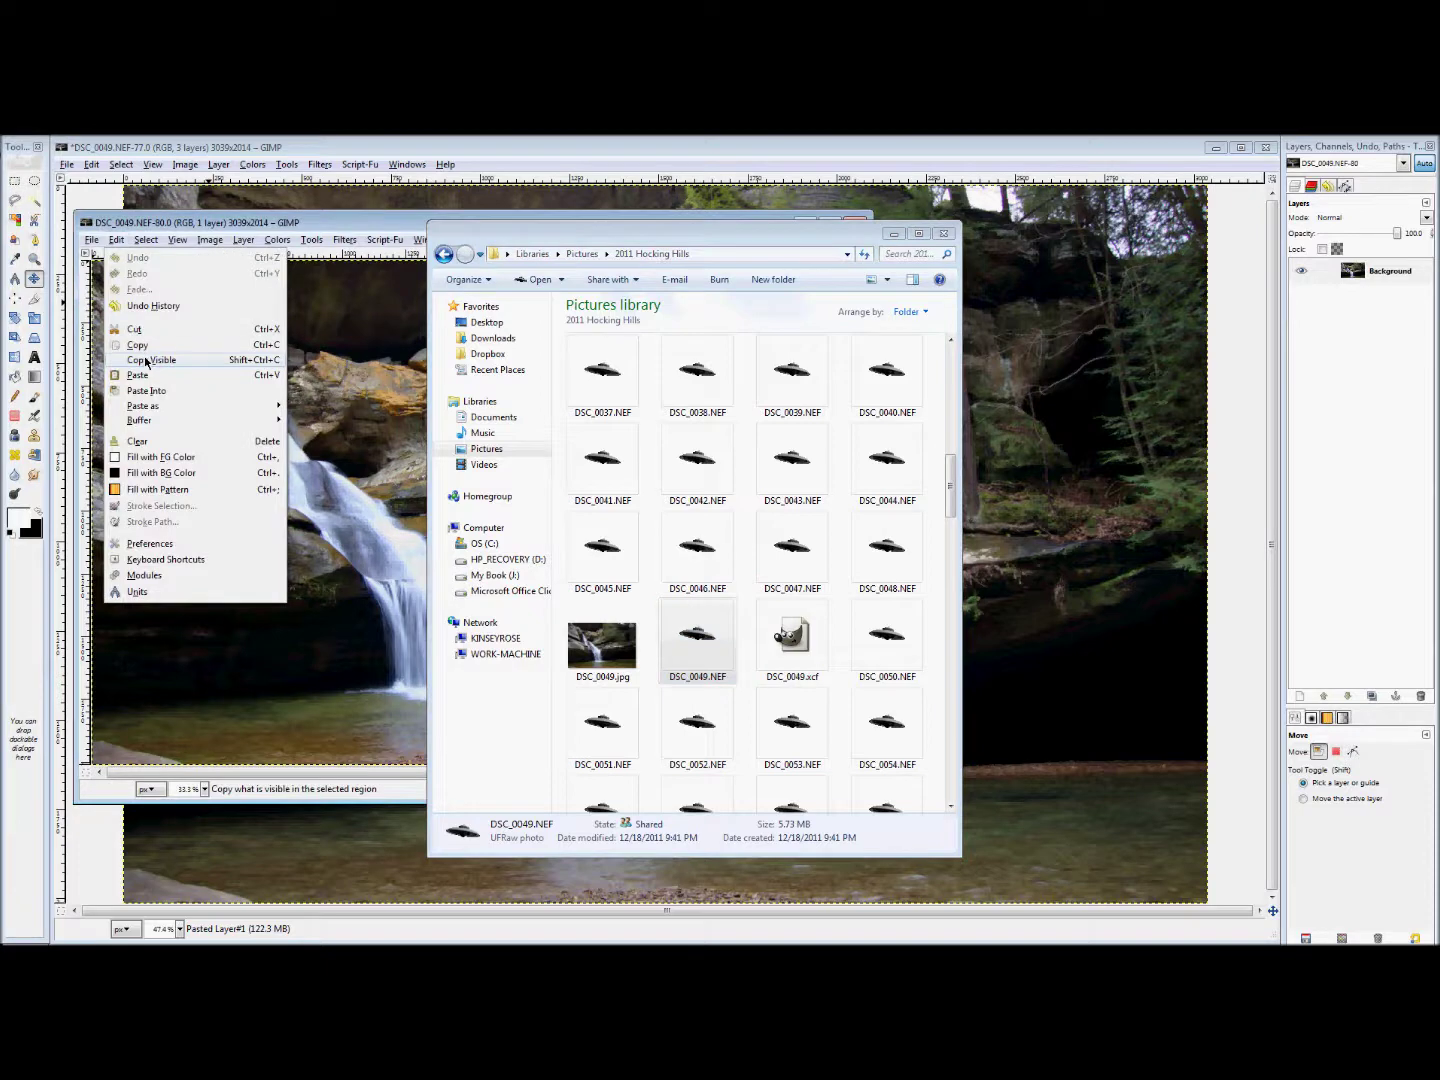
{"action": "left_click", "coordinate": [146, 361]}
{"action": "left_click", "coordinate": [227, 156]}
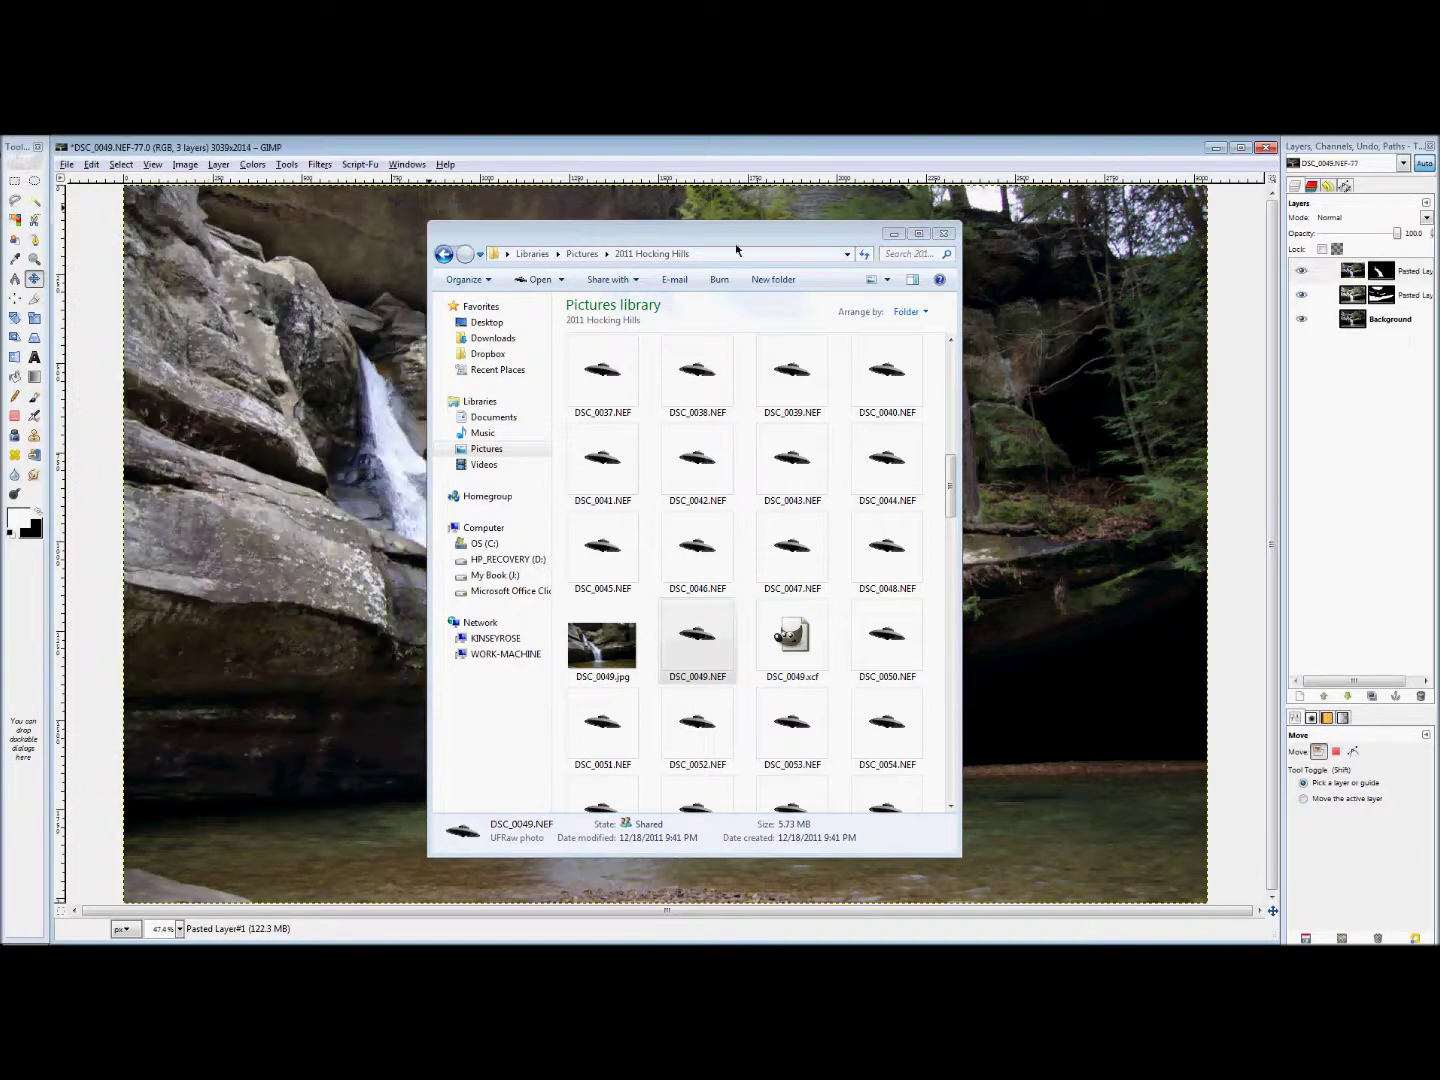
{"action": "left_click", "coordinate": [900, 234]}
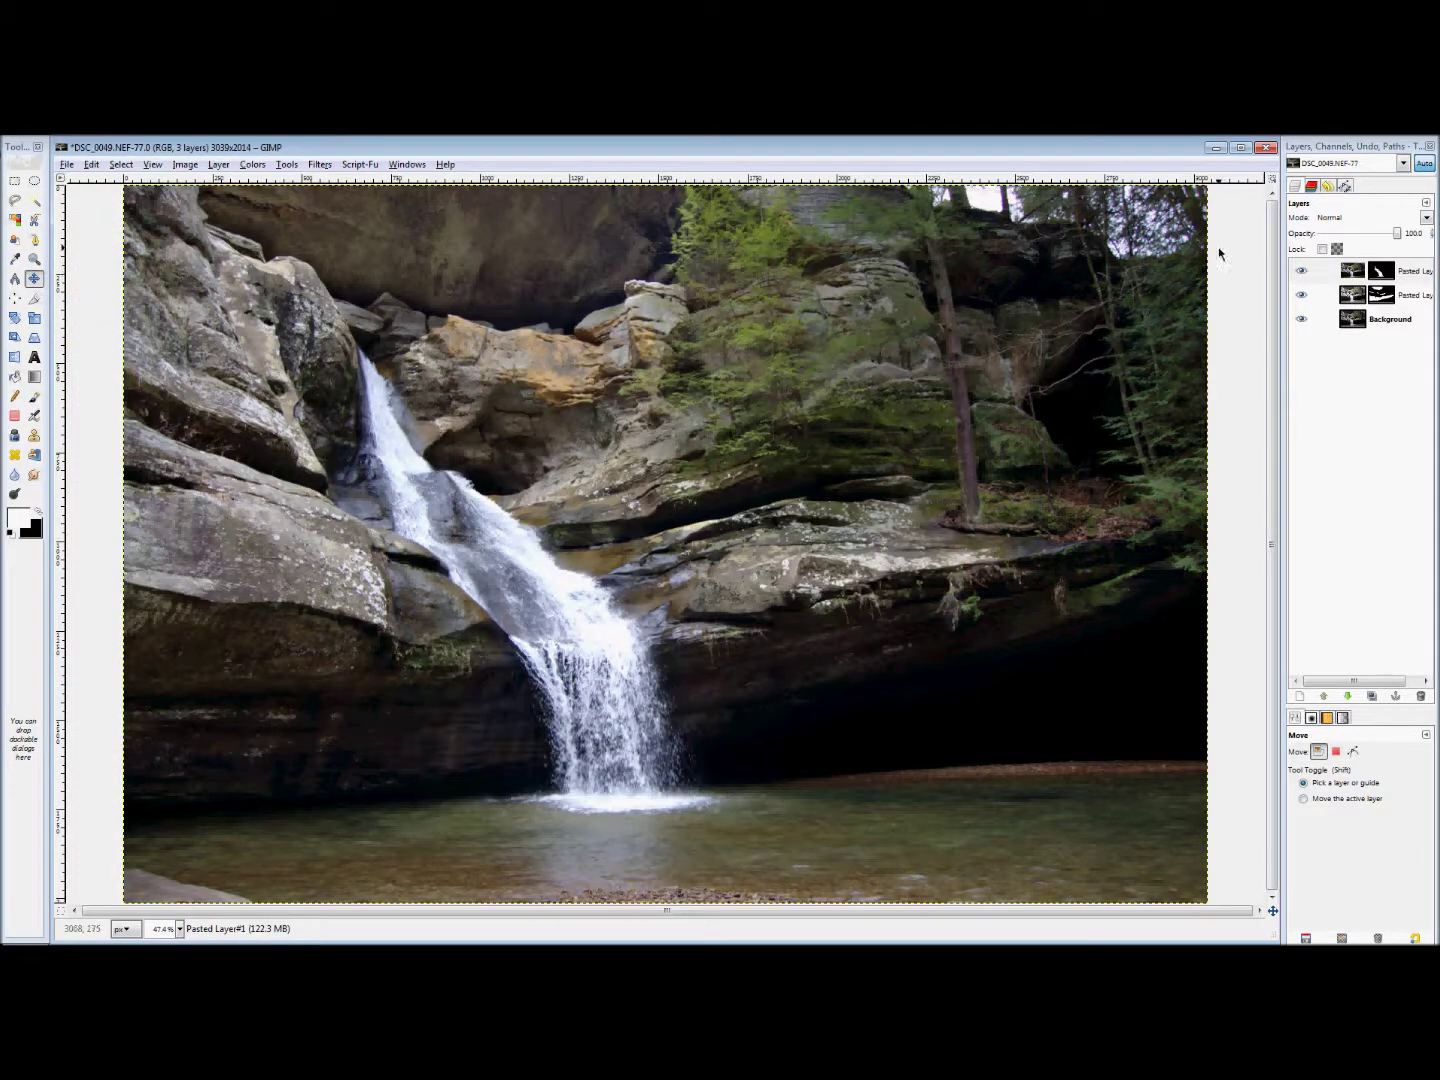
{"action": "left_click", "coordinate": [91, 164]}
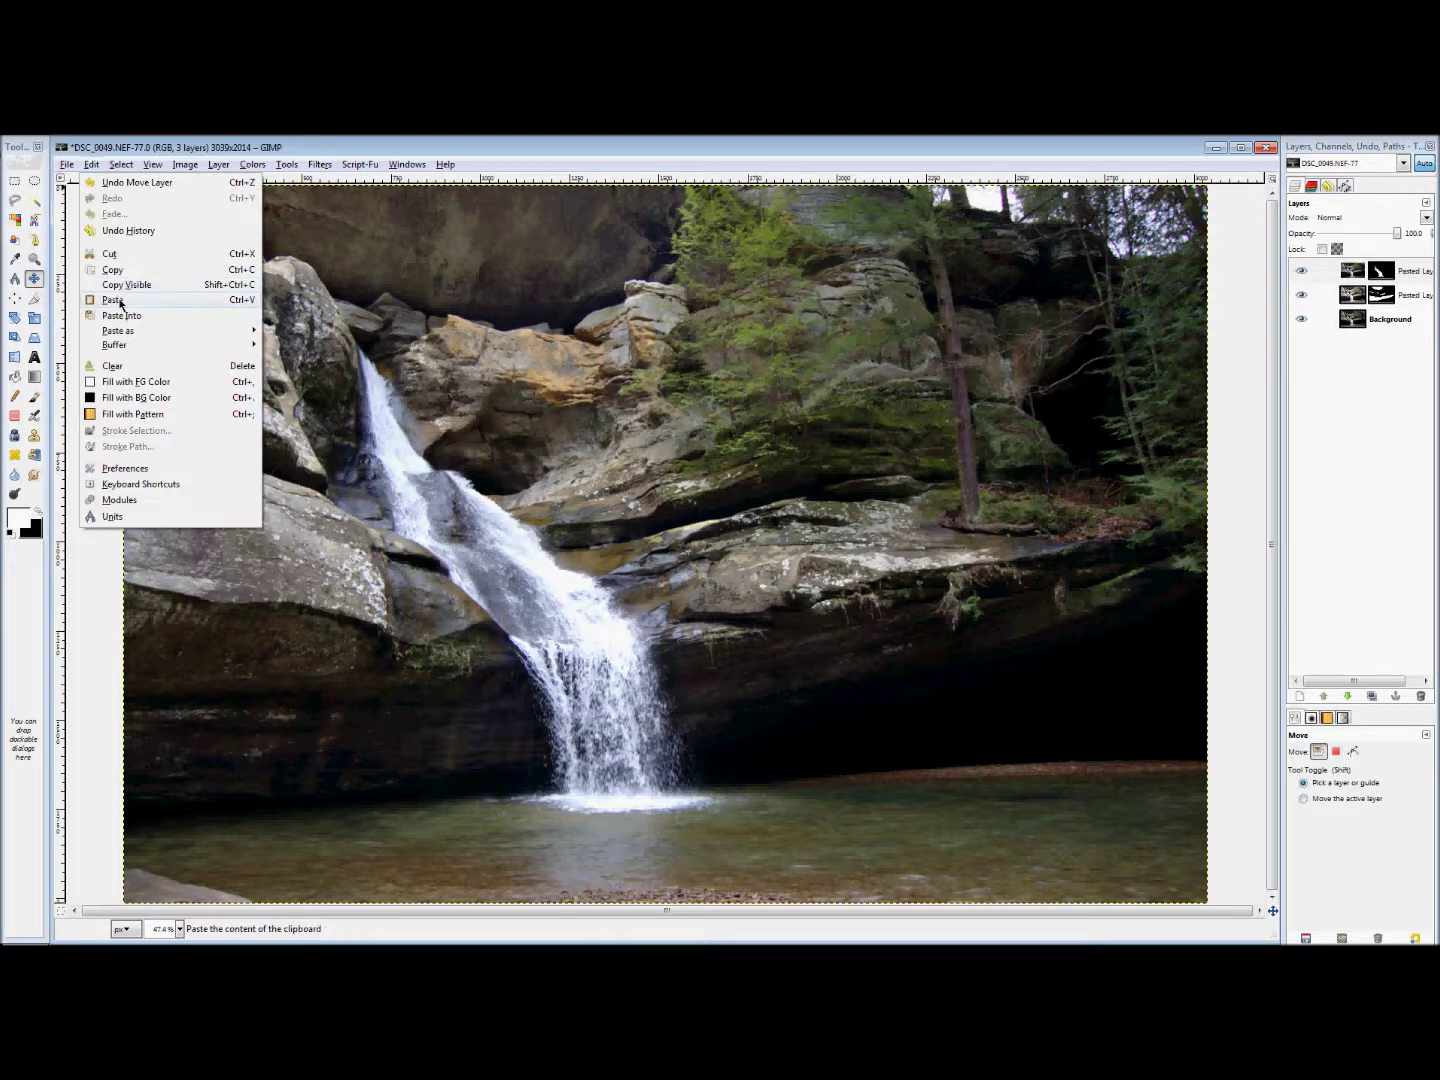
{"action": "left_click", "coordinate": [112, 300]}
Turn the floating selection into Pasted Layer#2 and toggle its visibility to compare.
{"action": "right_click", "coordinate": [1350, 270]}
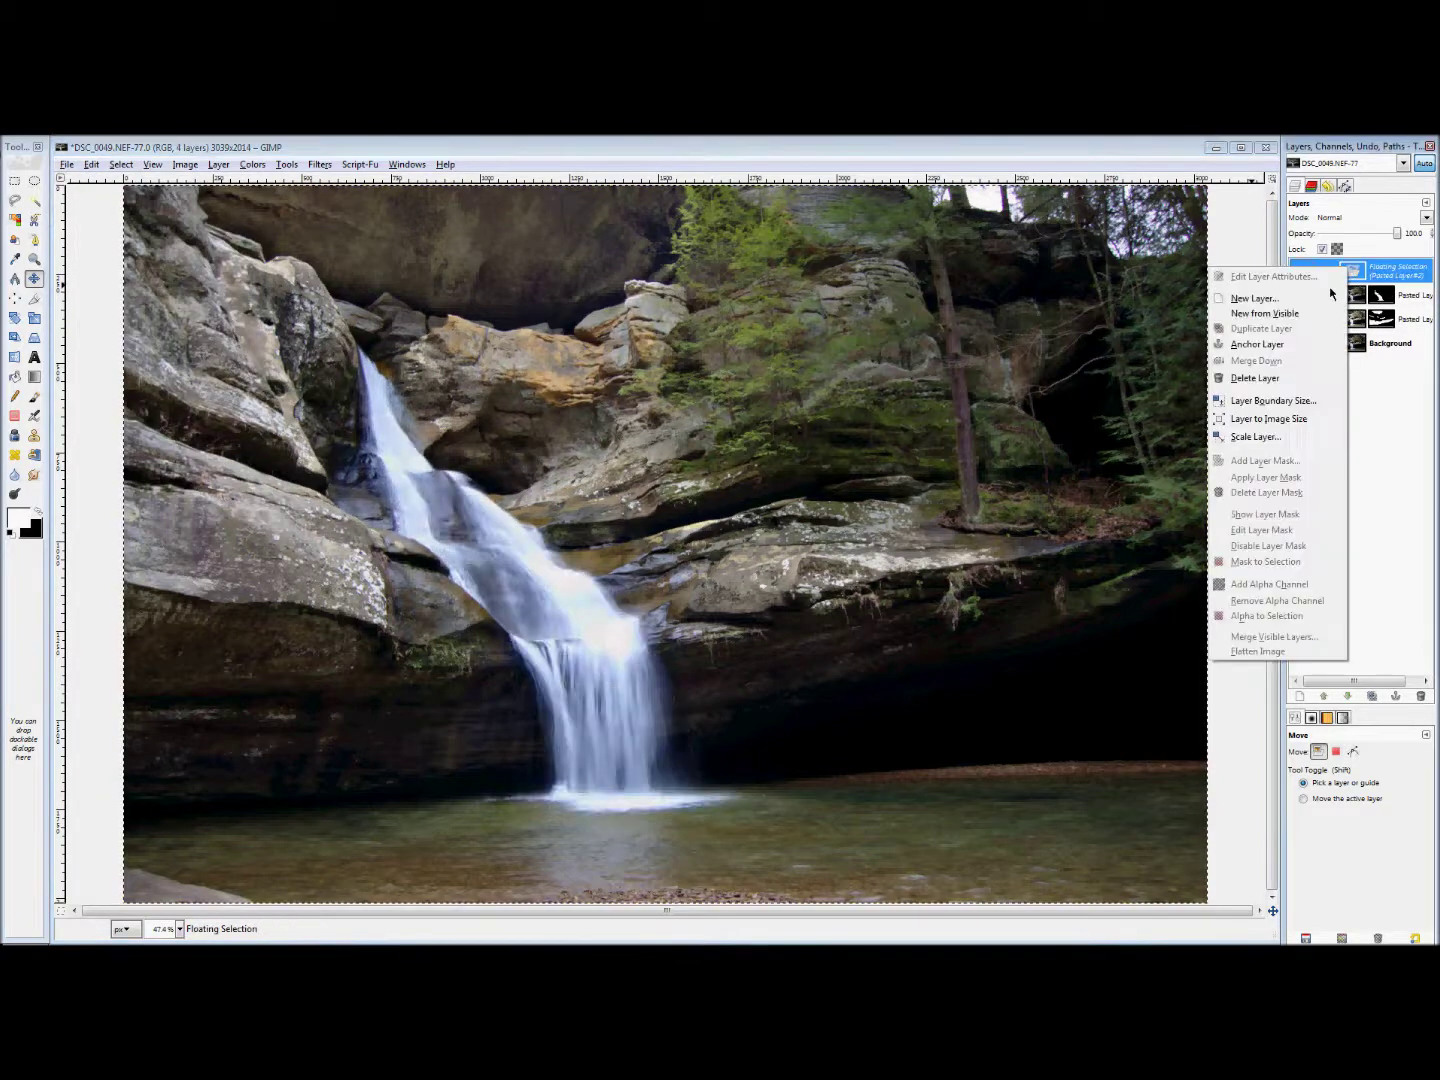
{"action": "left_click", "coordinate": [1280, 301]}
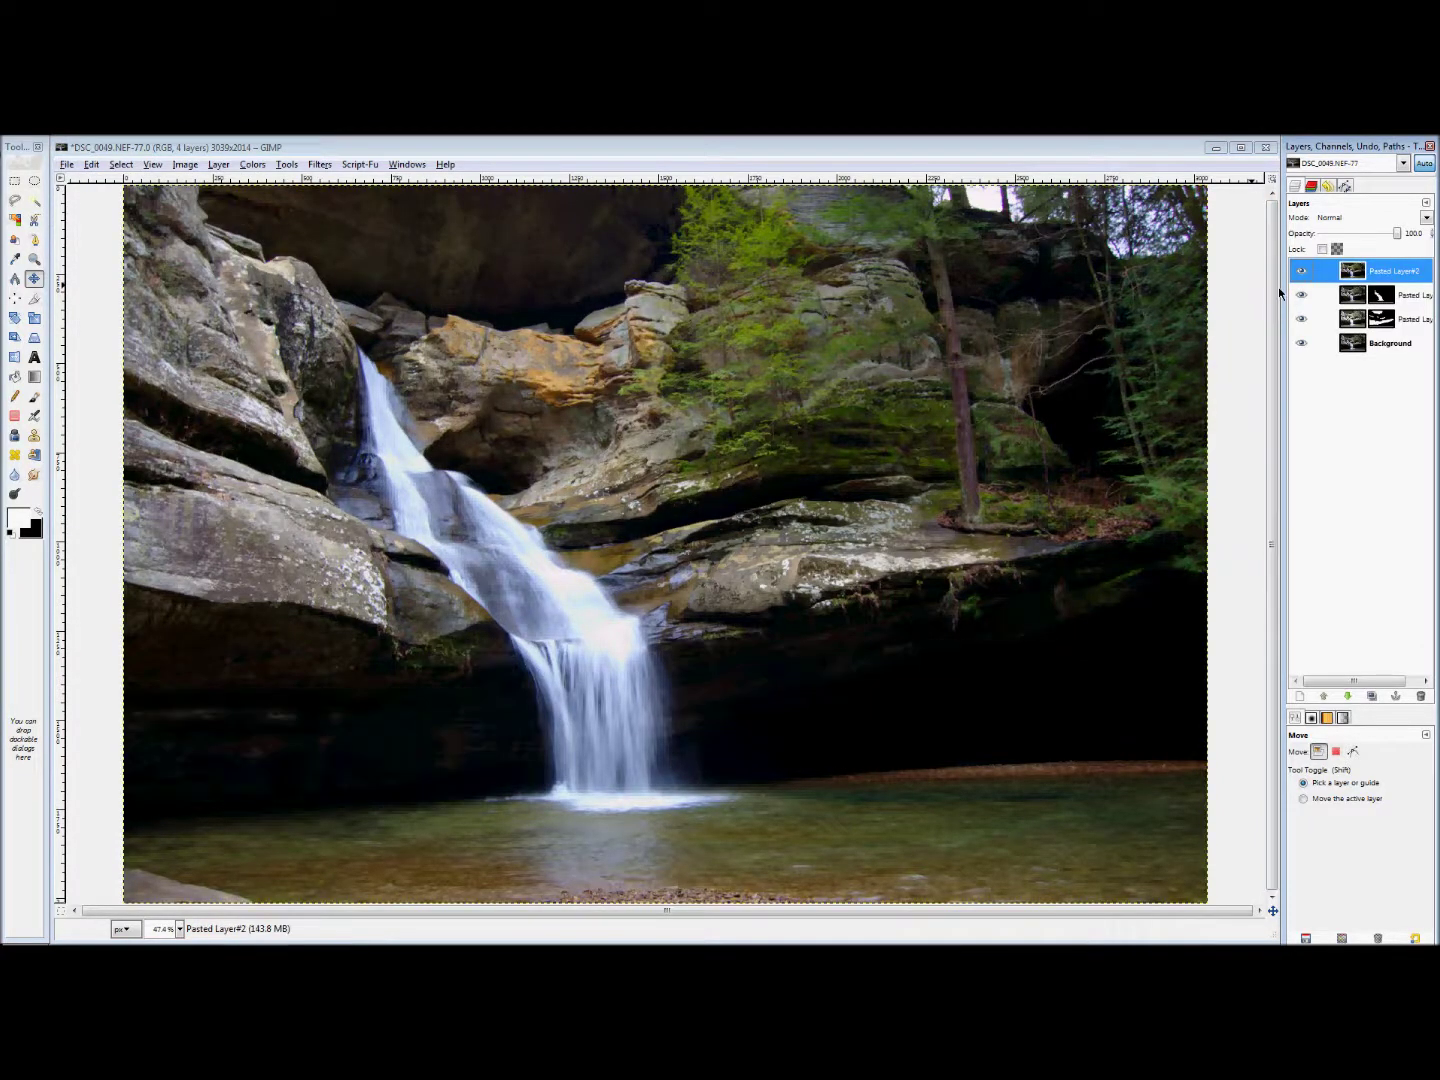
{"action": "left_click", "coordinate": [1301, 271]}
{"action": "left_click", "coordinate": [1301, 271]}
{"action": "left_click", "coordinate": [1301, 271]}
{"action": "left_click", "coordinate": [1301, 271]}
{"action": "left_click", "coordinate": [1301, 271]}
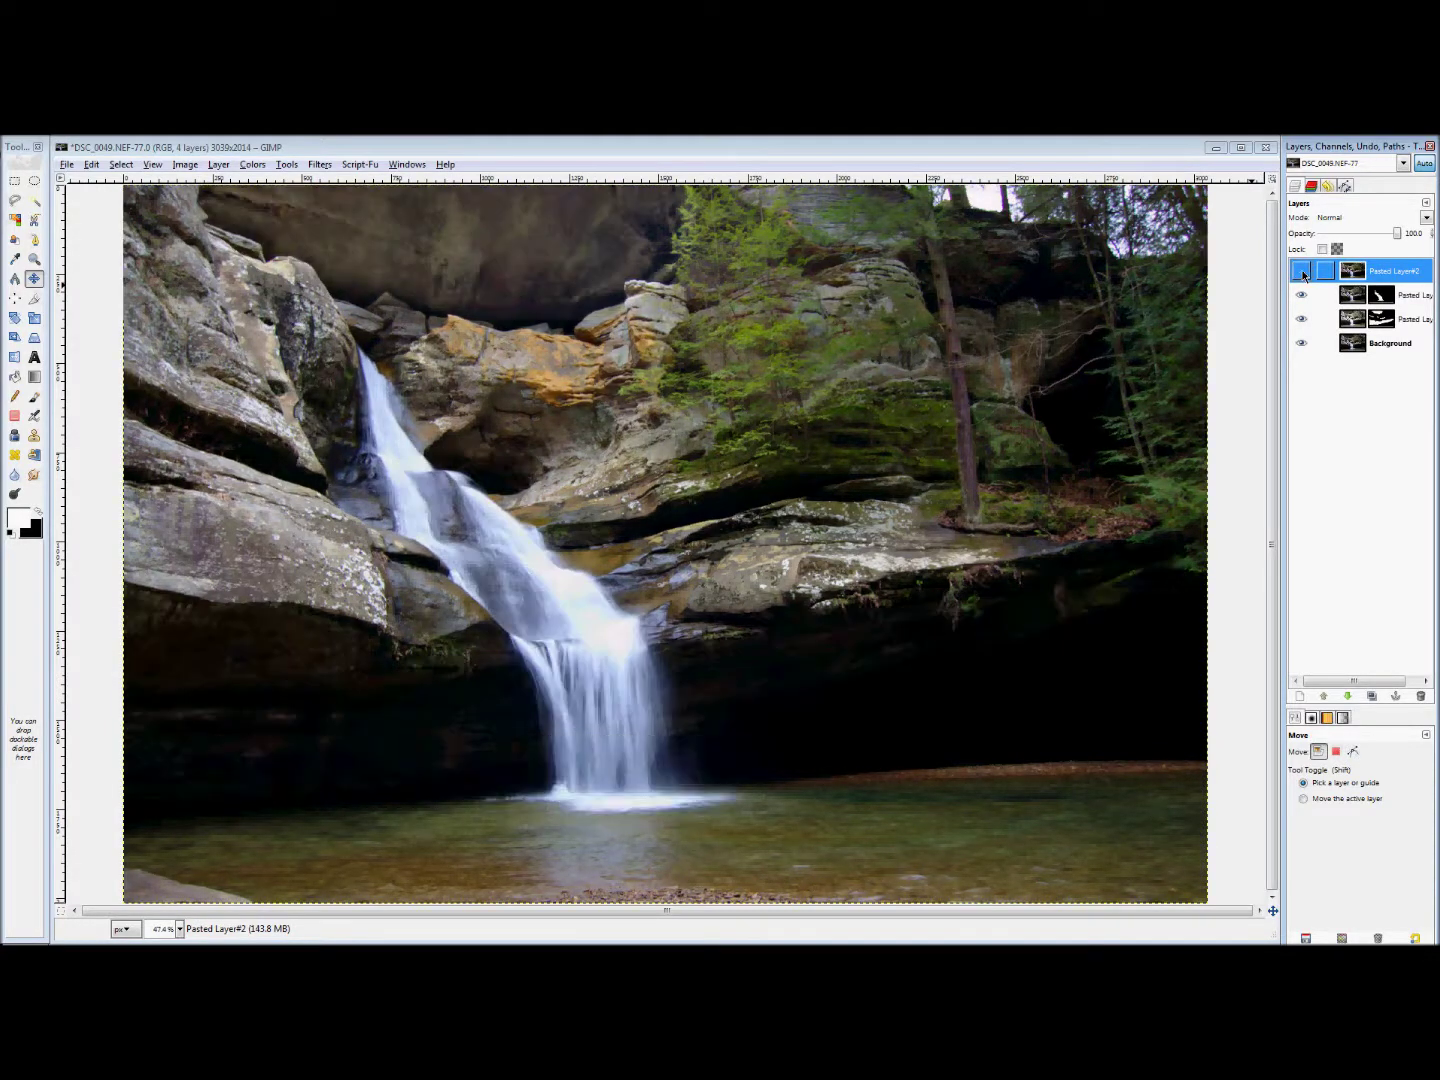
{"action": "left_click", "coordinate": [1301, 271]}
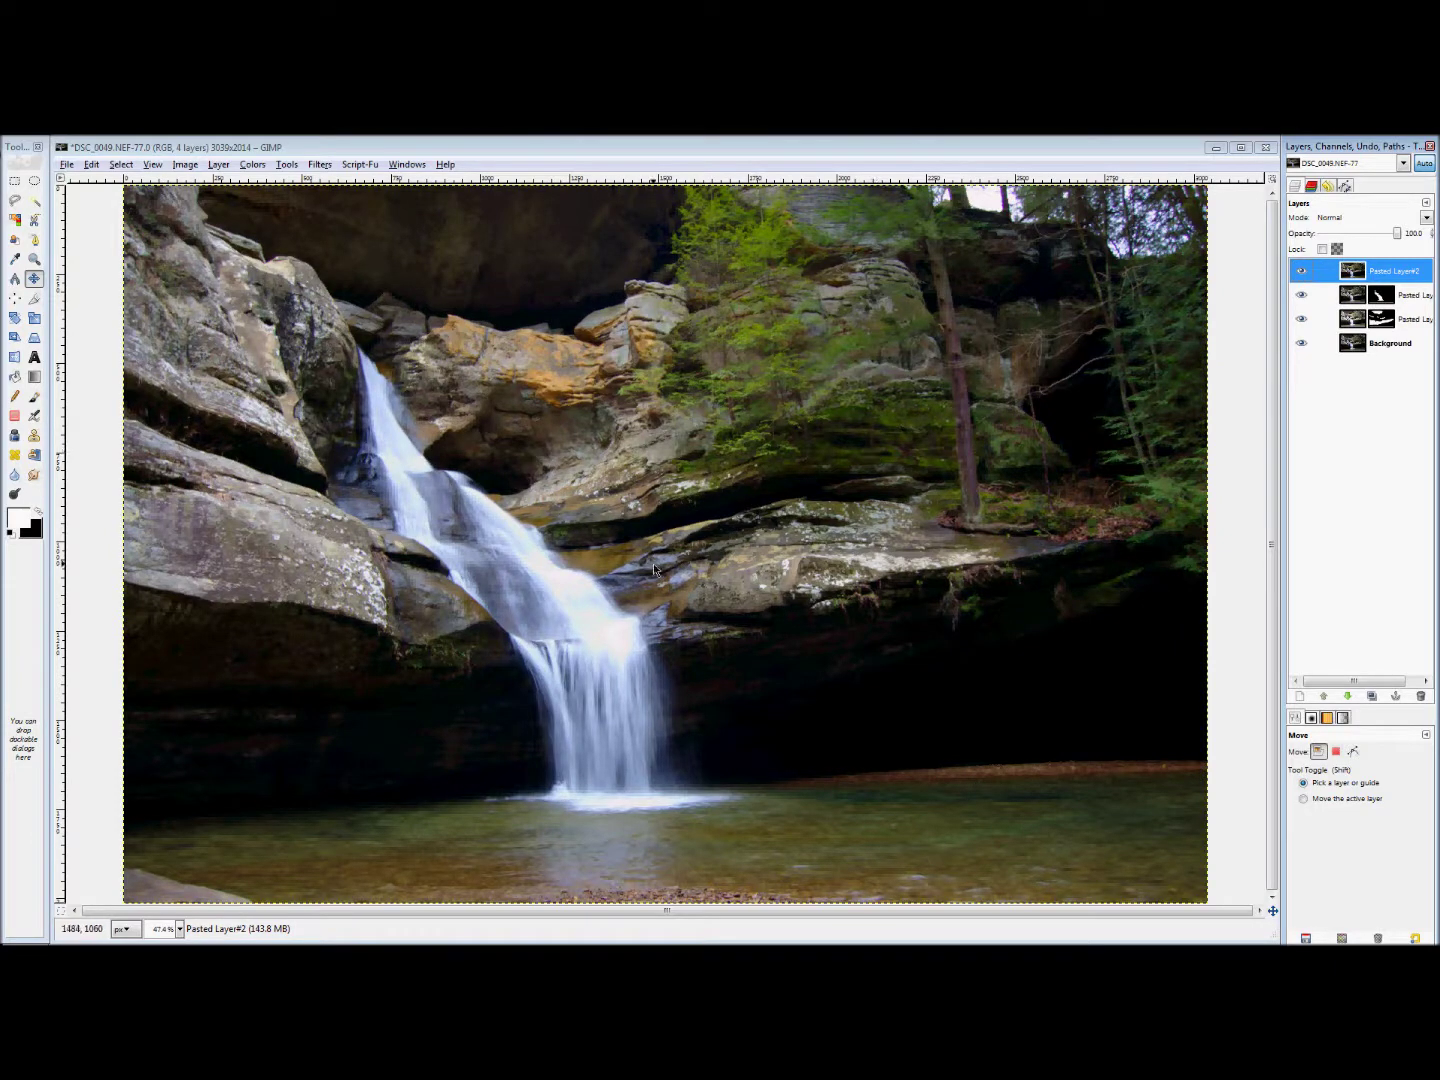
Add an all-black layer mask to Pasted Layer#2.
{"action": "right_click", "coordinate": [1362, 271]}
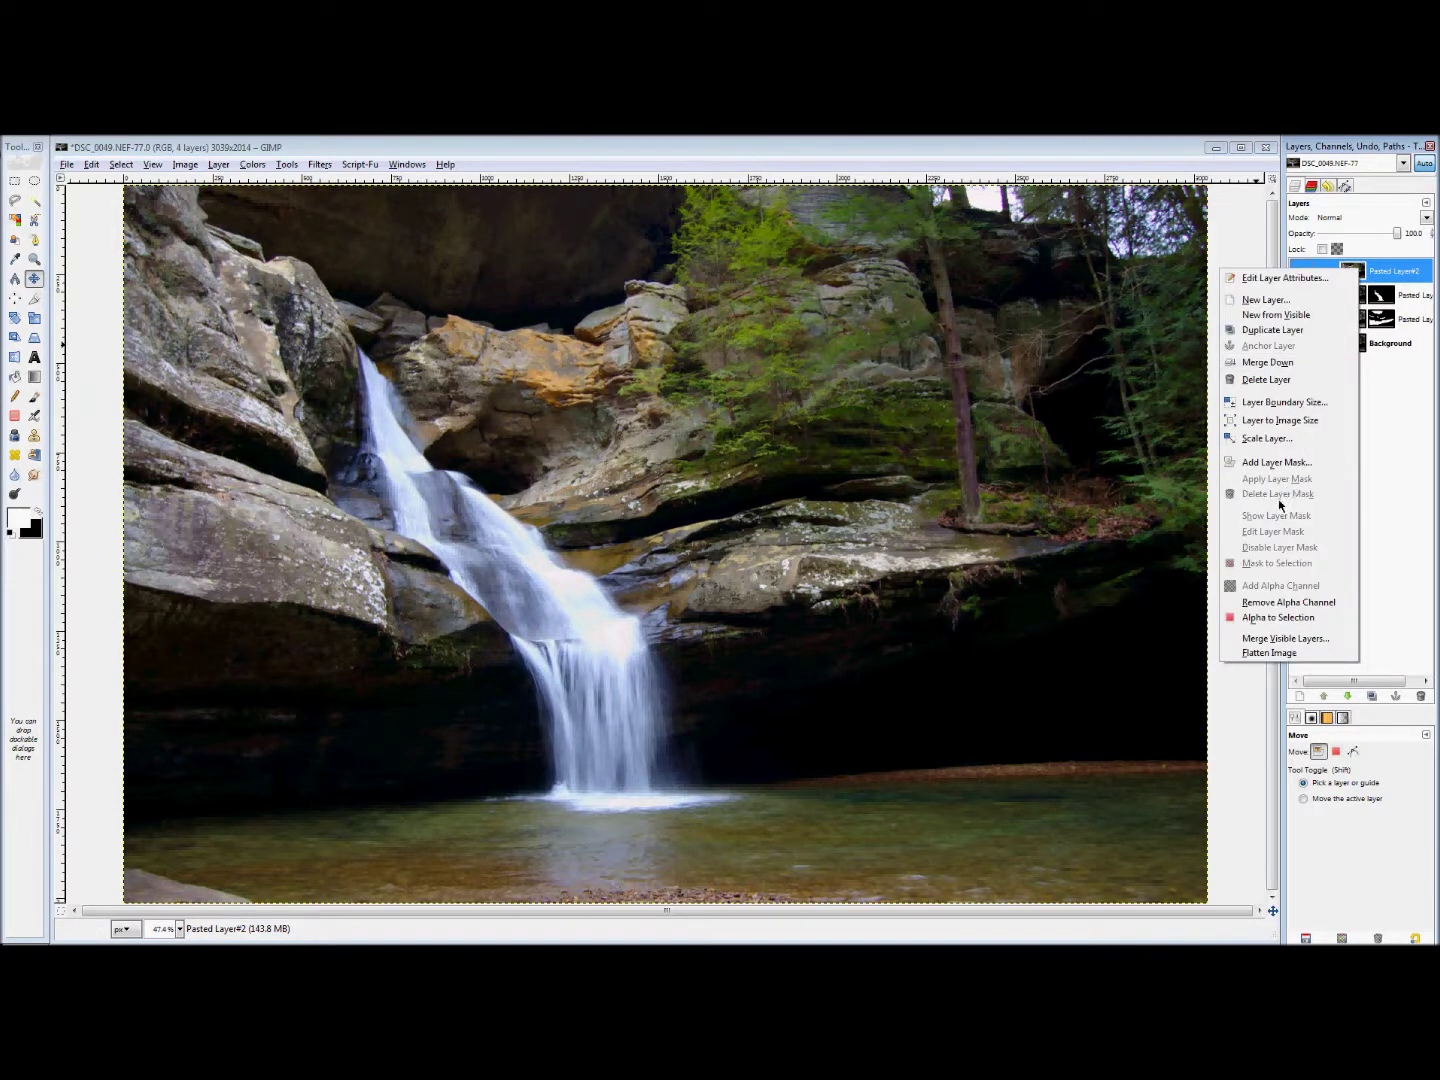
{"action": "left_click", "coordinate": [1278, 463]}
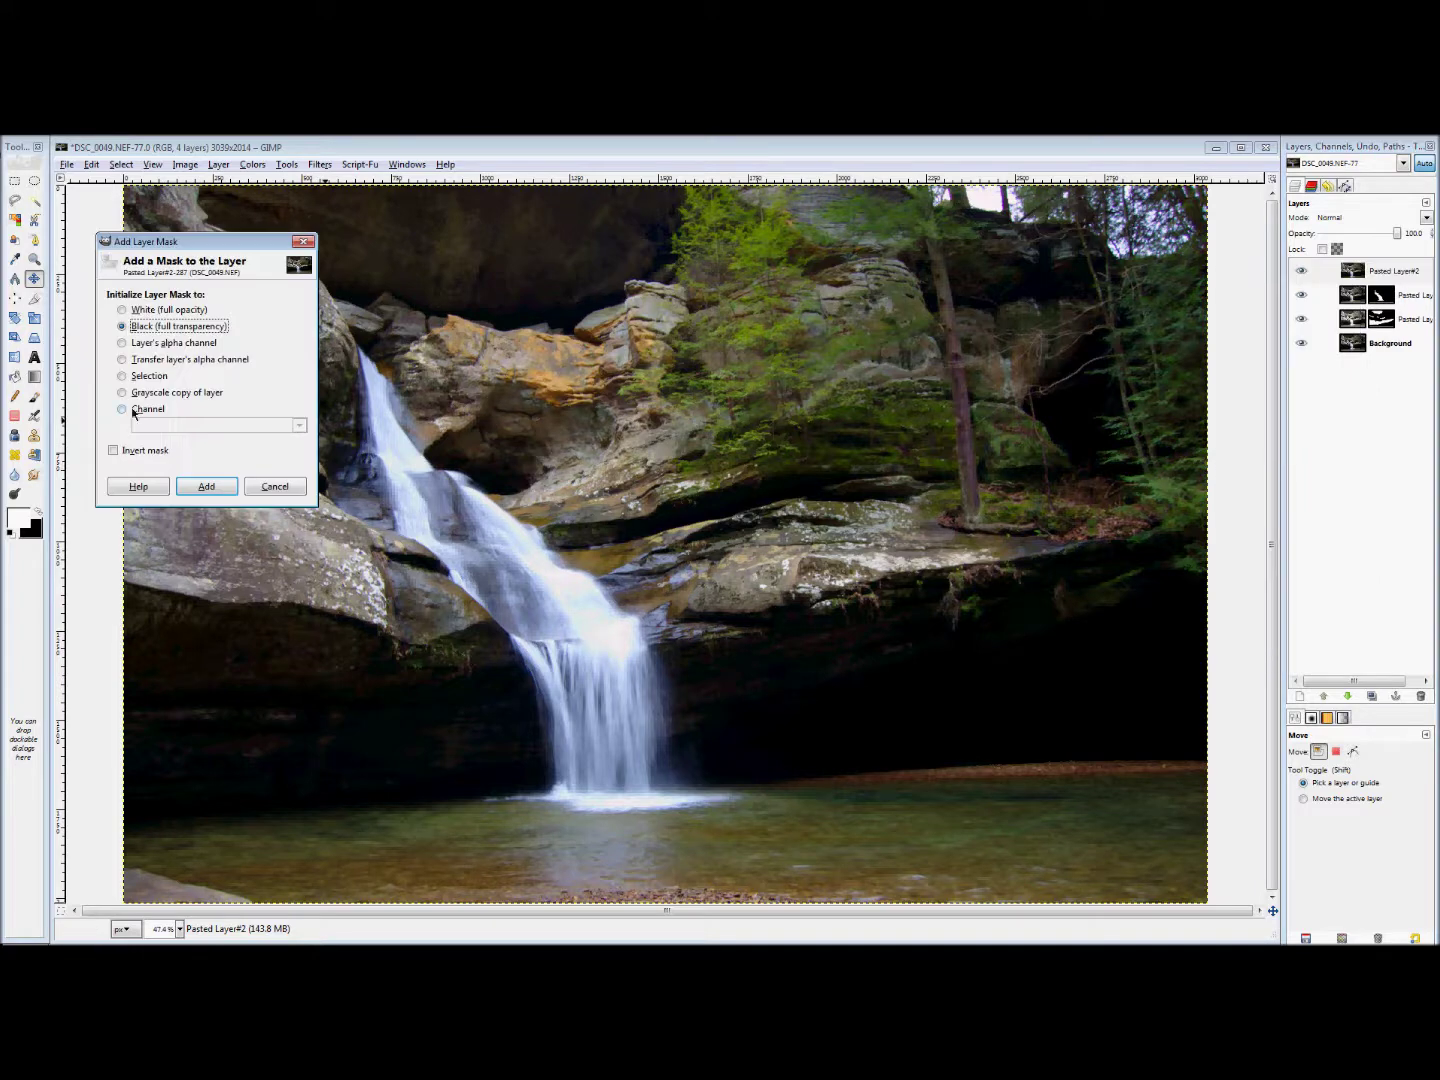
{"action": "left_click", "coordinate": [205, 487]}
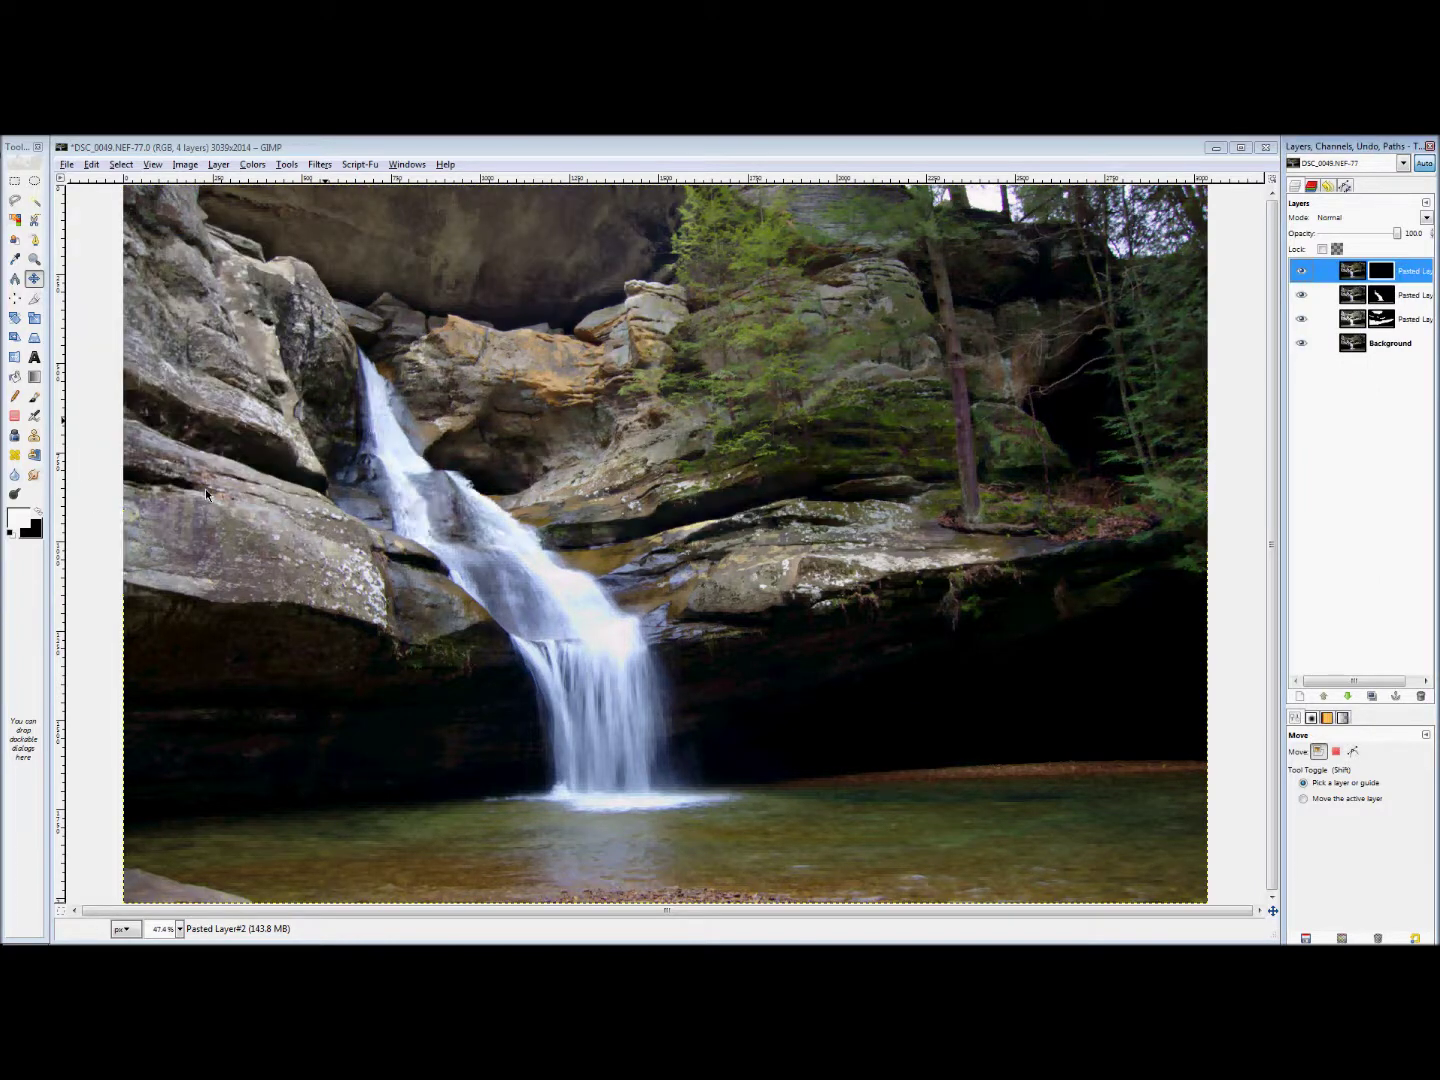
Select the Paintbrush and enlarge its brush scale, then shrink it slightly.
{"action": "key", "text": "p"}
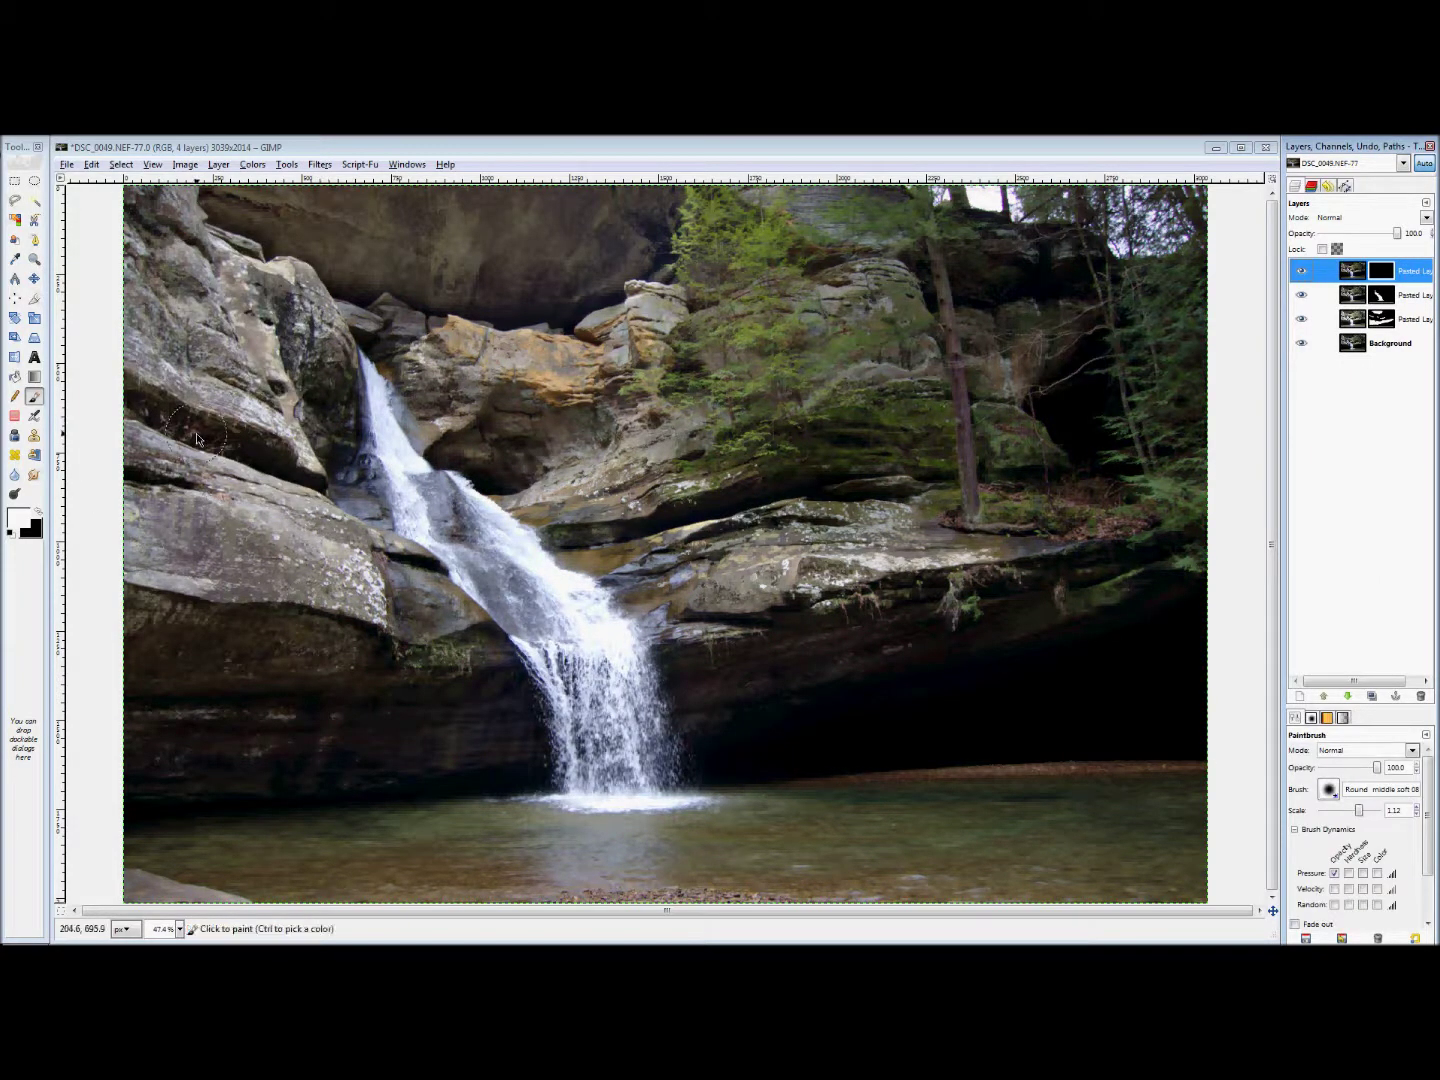
{"action": "mouse_move", "coordinate": [1360, 810]}
{"action": "left_mouse_down"}
{"action": "mouse_move", "coordinate": [1385, 822]}
{"action": "mouse_move", "coordinate": [1362, 815]}
{"action": "left_mouse_up"}
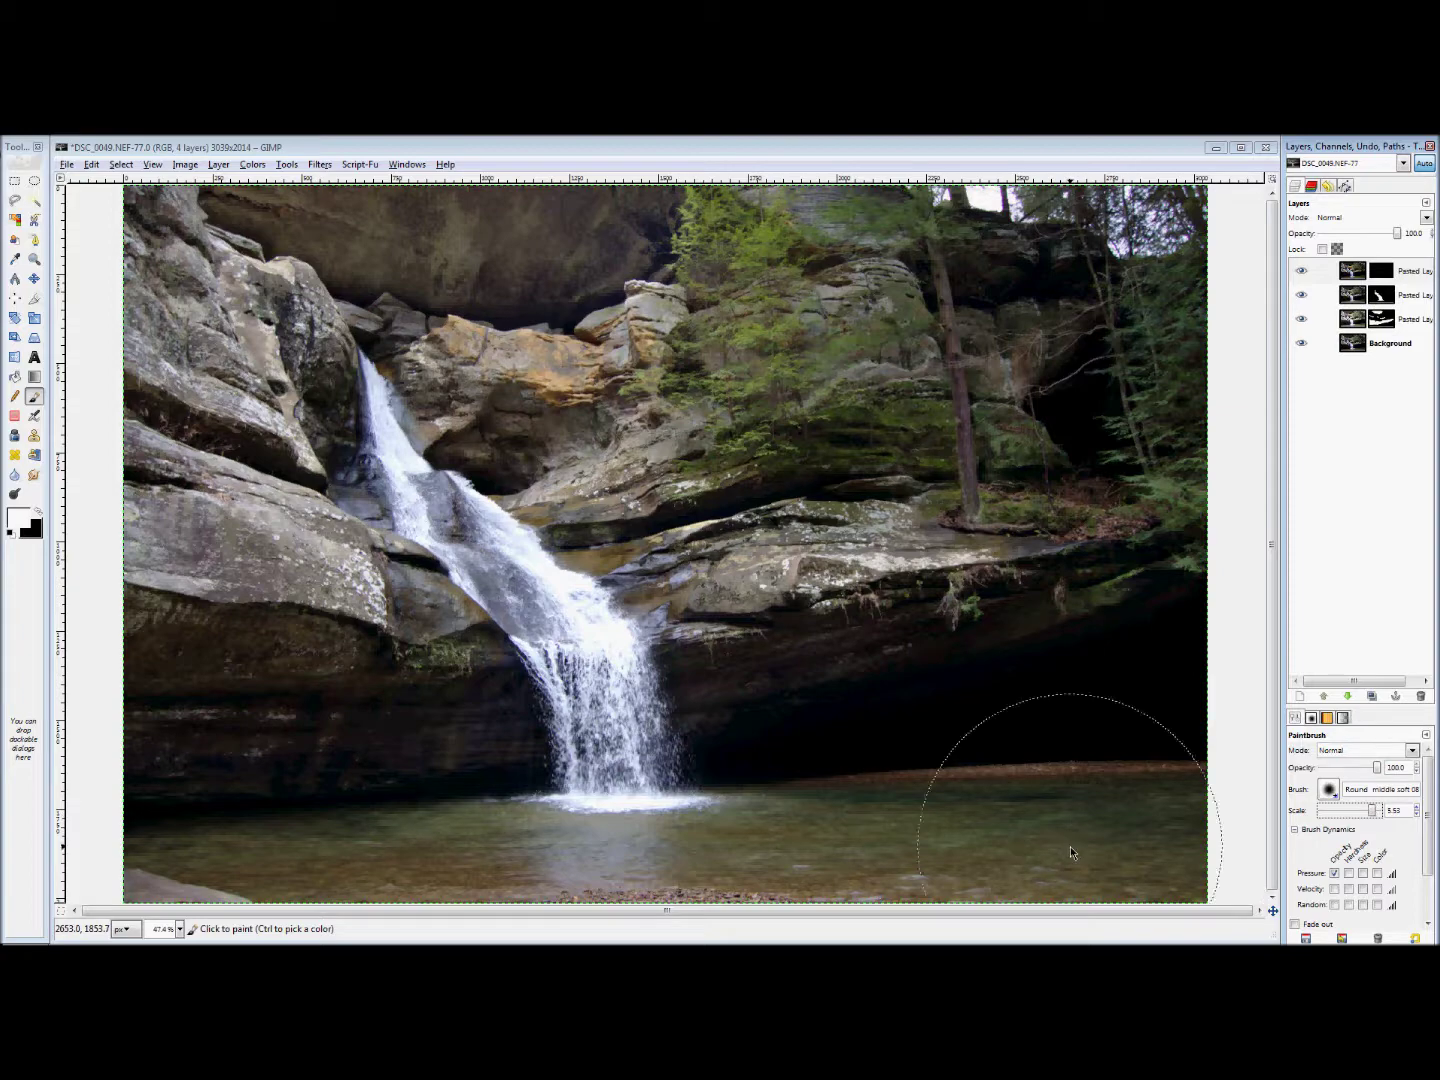
{"action": "scroll", "coordinate": [1070, 846], "scroll_direction": "down", "scroll_amount": 4}
{"action": "scroll", "coordinate": [1070, 846], "scroll_direction": "right", "scroll_amount": 1}
{"action": "key", "text": "bracketleft"}
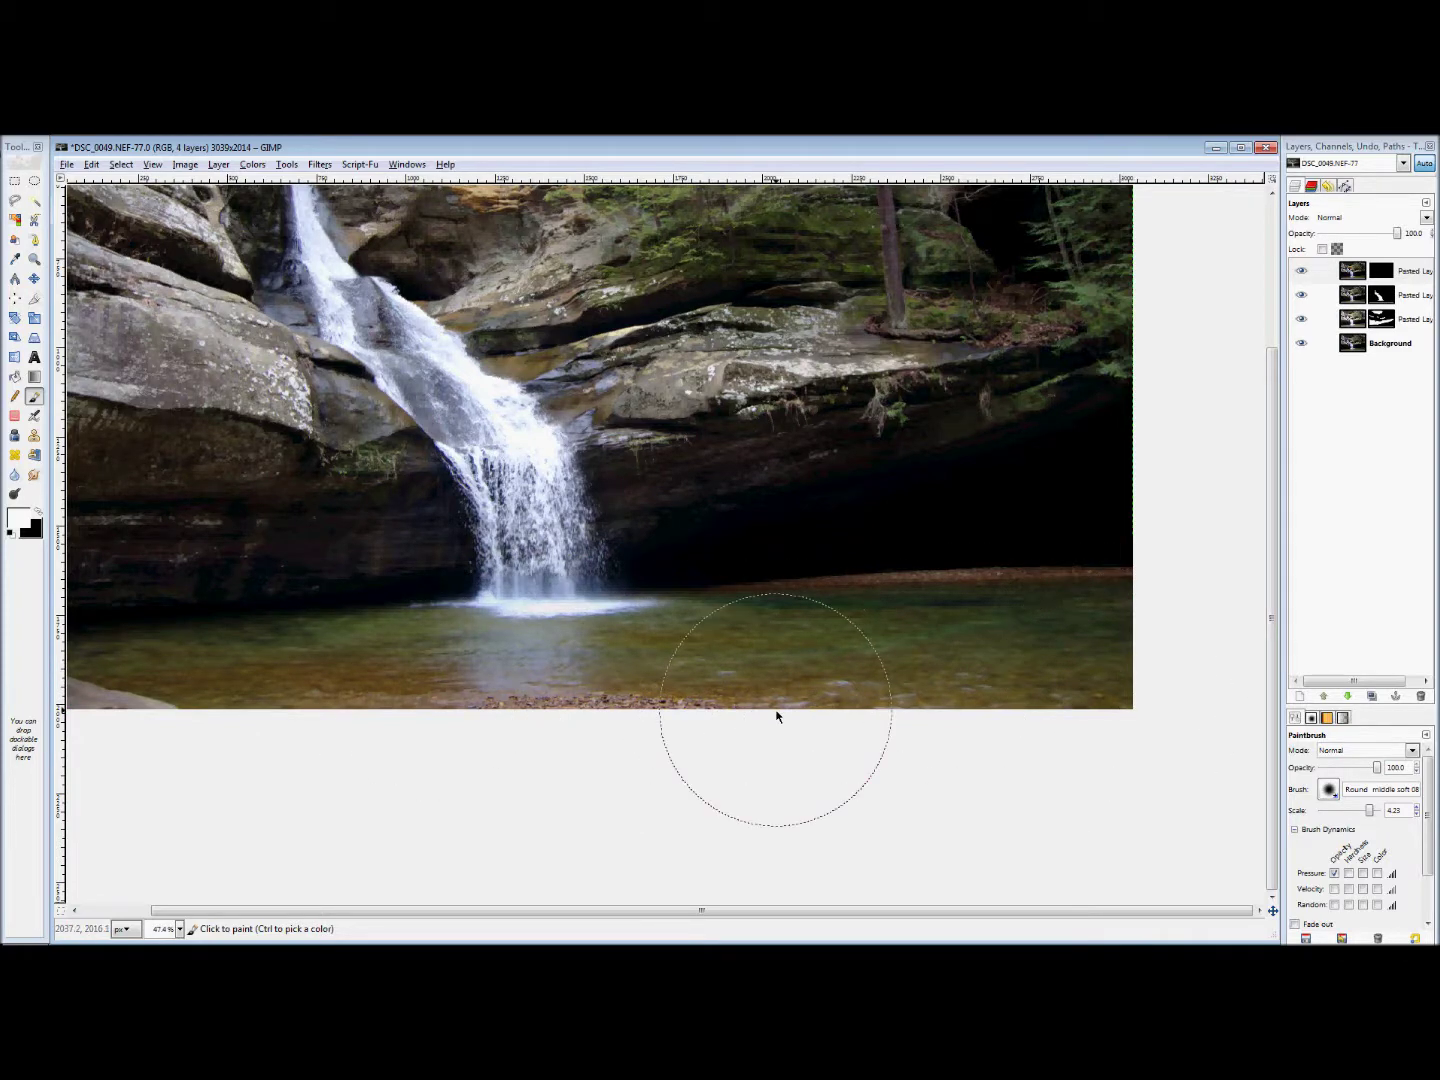
Move the top pasted layer down one place below Pasted Layer#1 and toggle visibility to compare.
{"action": "left_click", "coordinate": [1412, 271]}
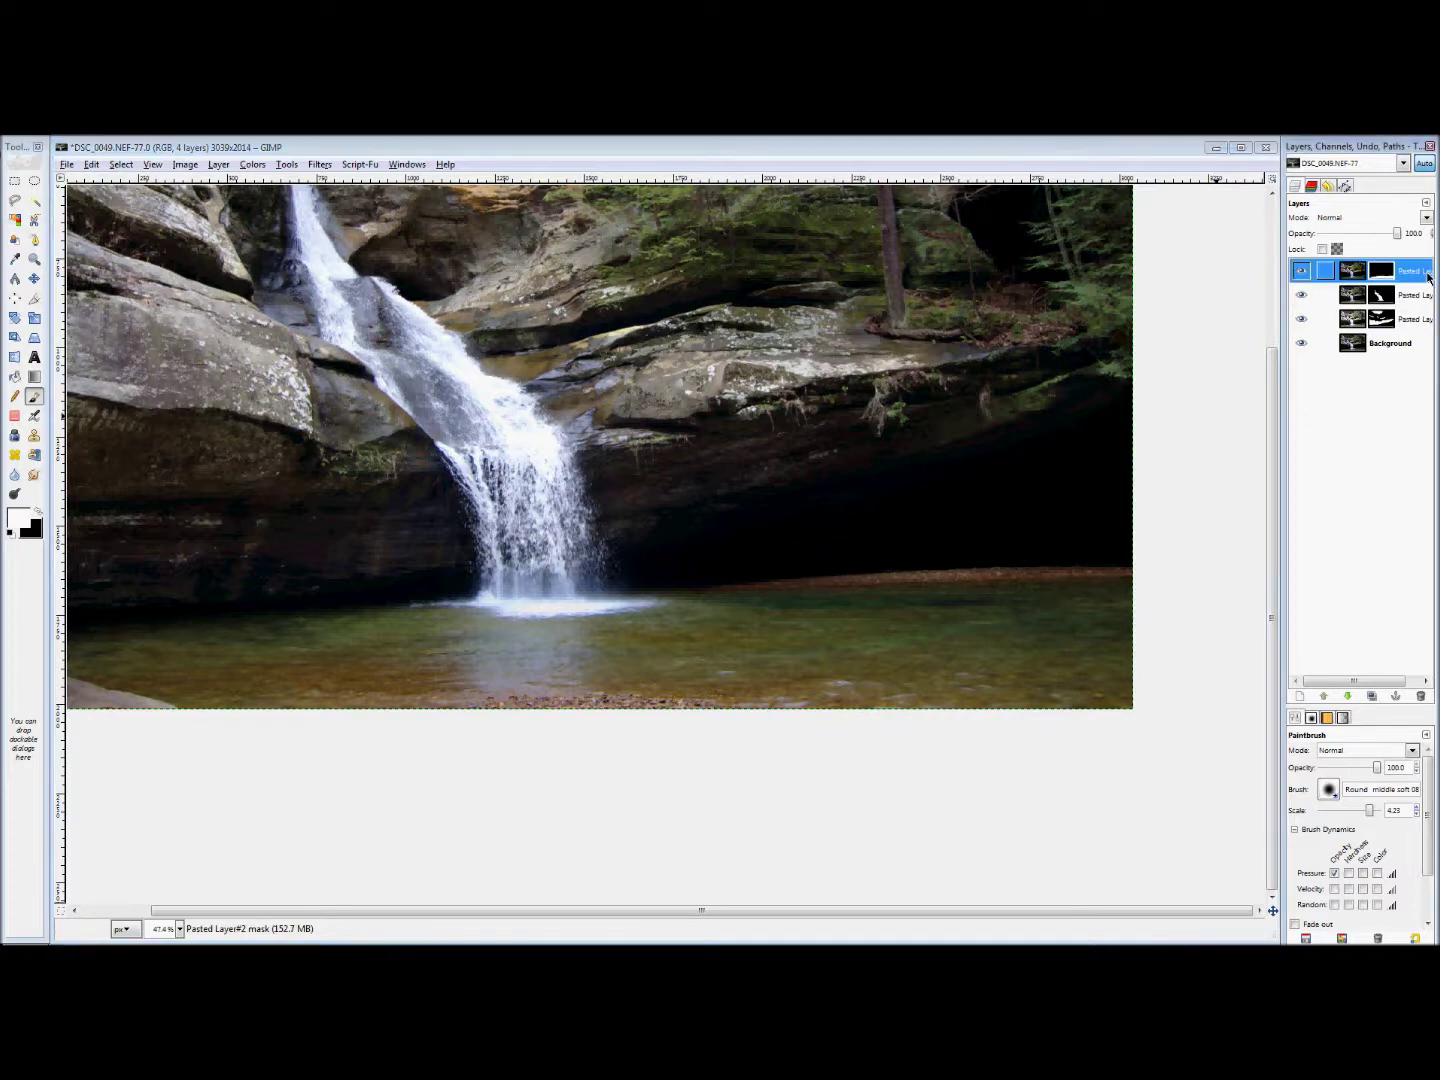
{"action": "left_click", "coordinate": [1350, 697]}
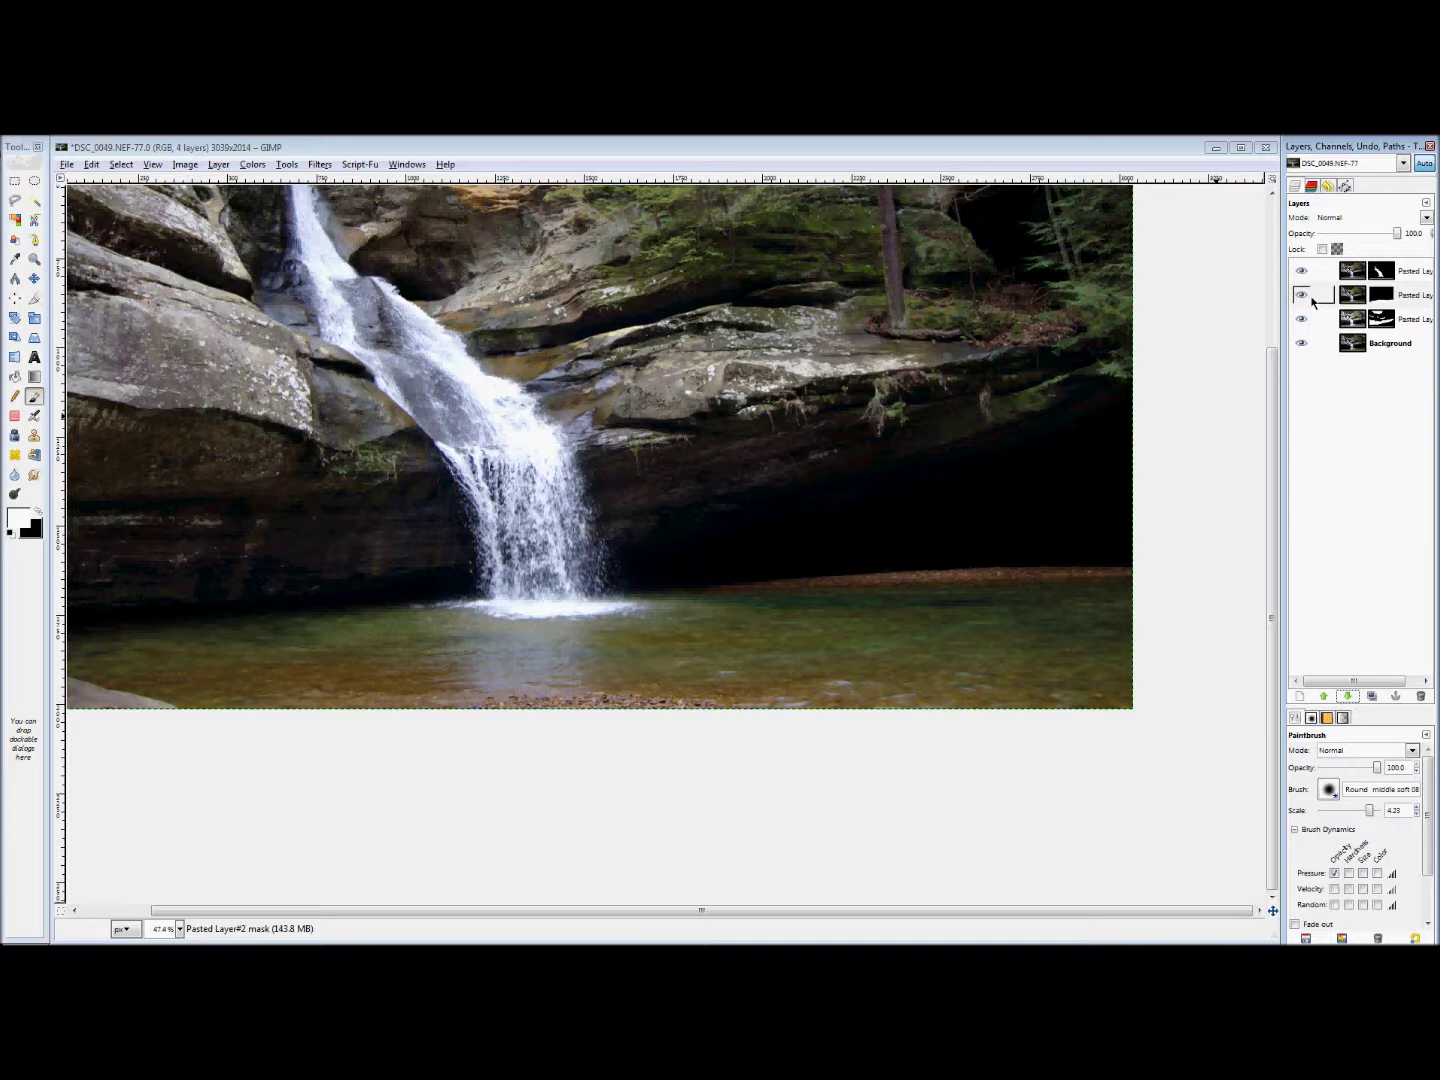
{"action": "left_click", "coordinate": [1353, 295]}
{"action": "left_click", "coordinate": [1301, 271]}
{"action": "left_click", "coordinate": [1300, 271]}
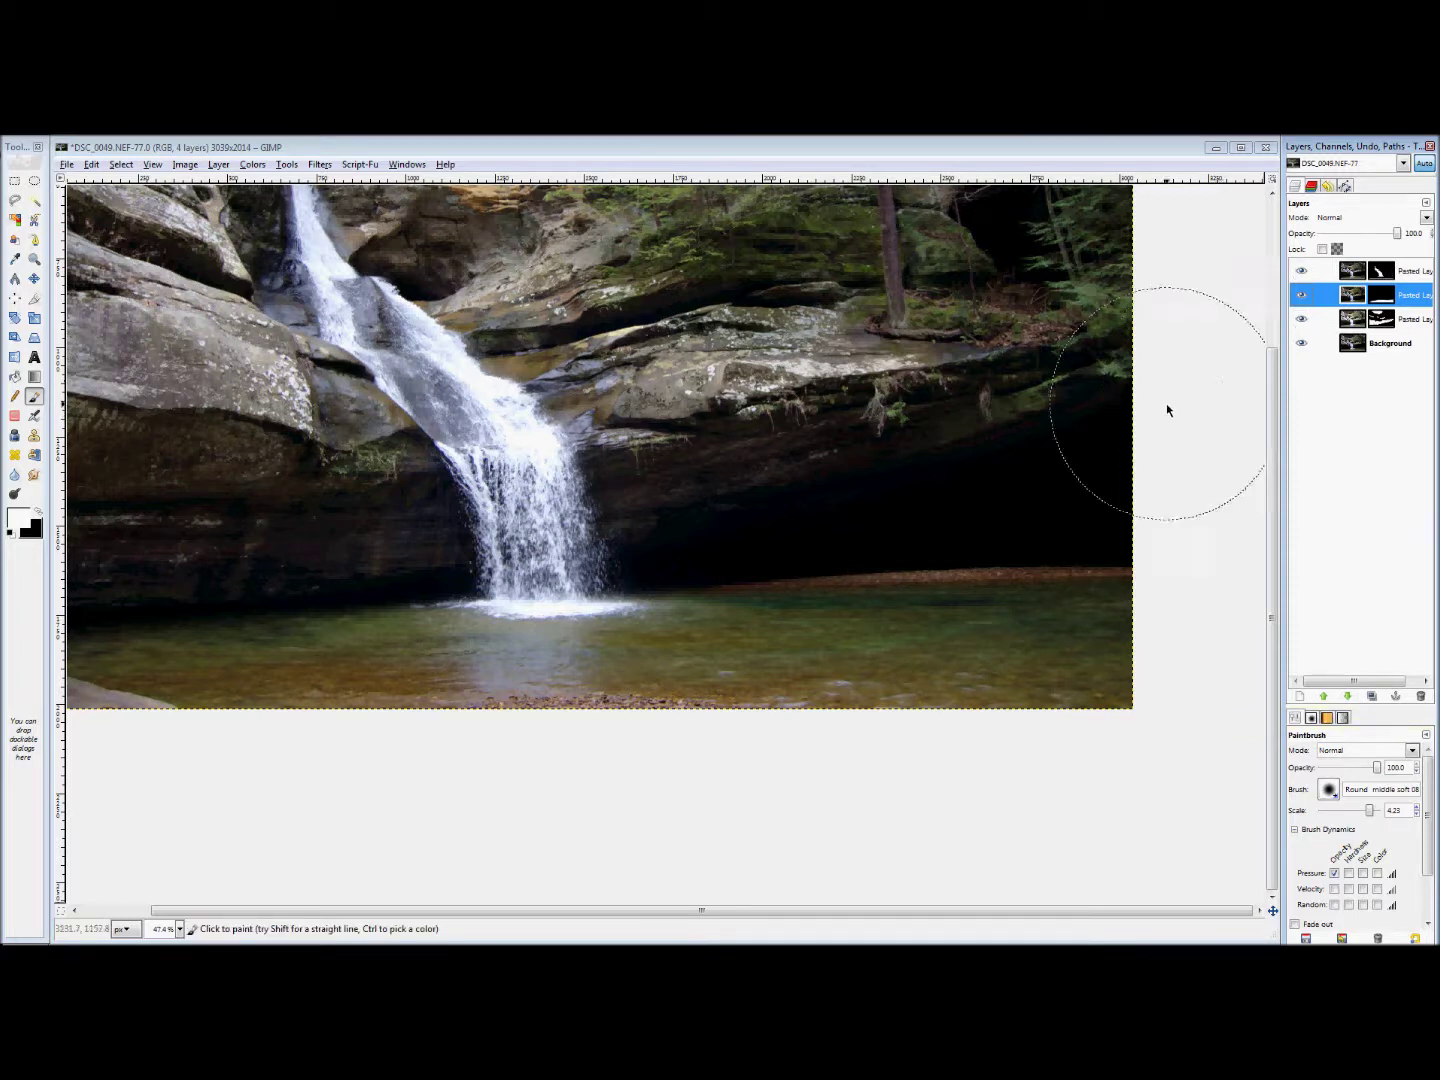
{"action": "key", "text": "z"}
{"action": "left_click", "coordinate": [668, 628]}
{"action": "key", "text": "shift+ctrl+j"}
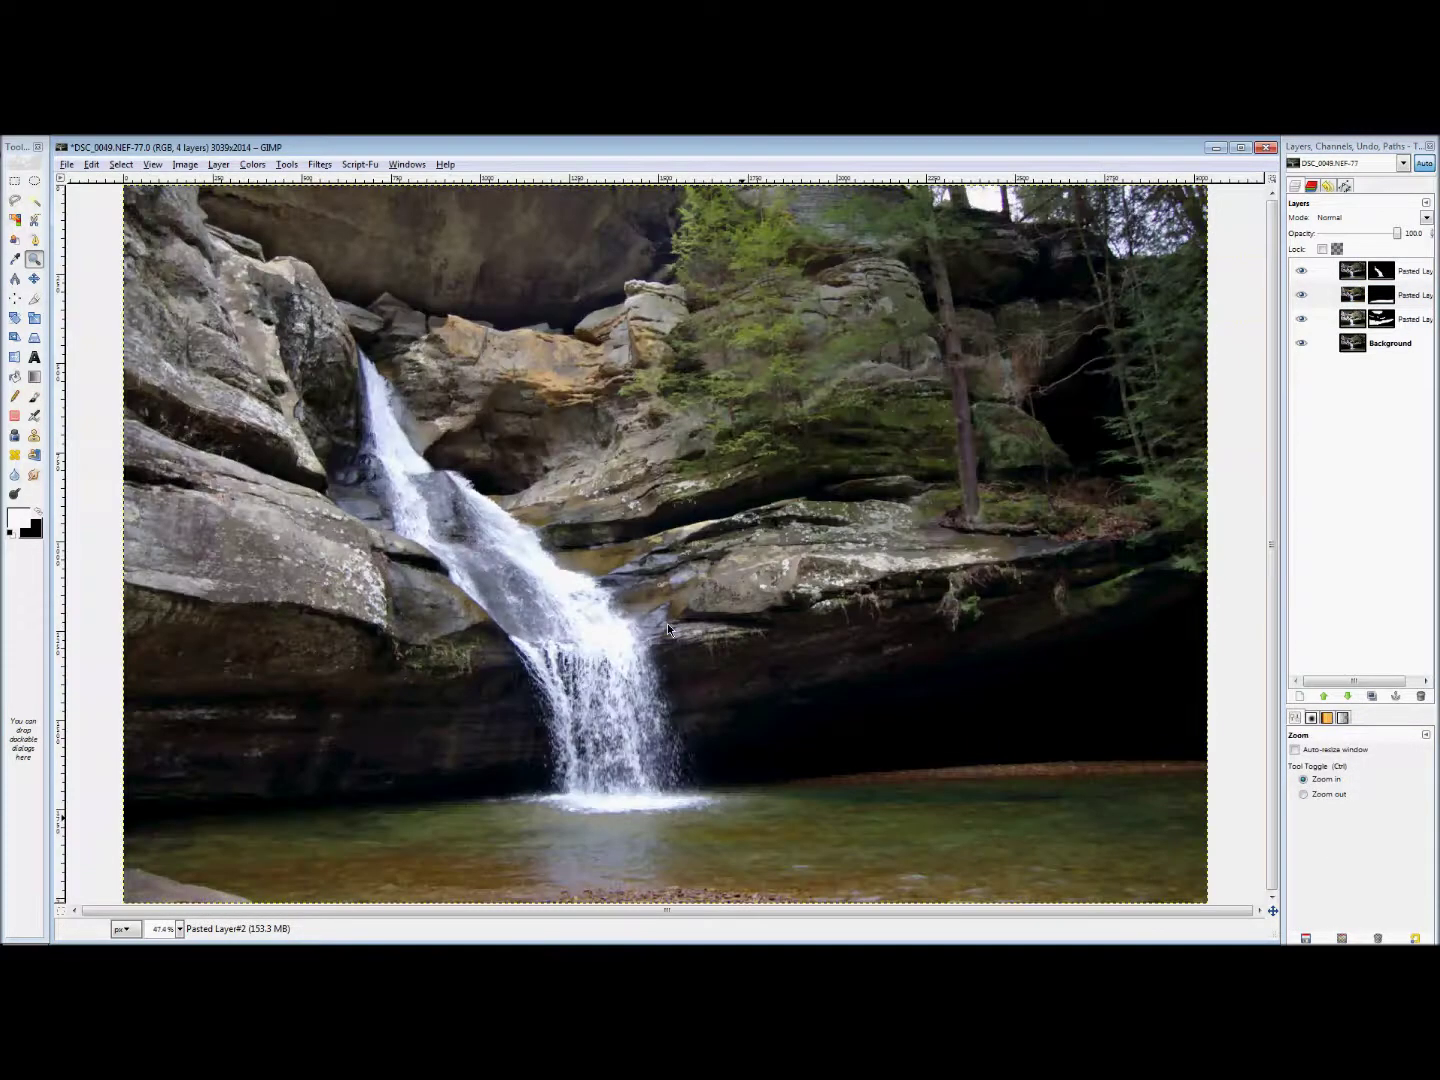
Duplicate the Background layer and drag Background copy to the top of the stack.
{"action": "right_click", "coordinate": [1325, 343]}
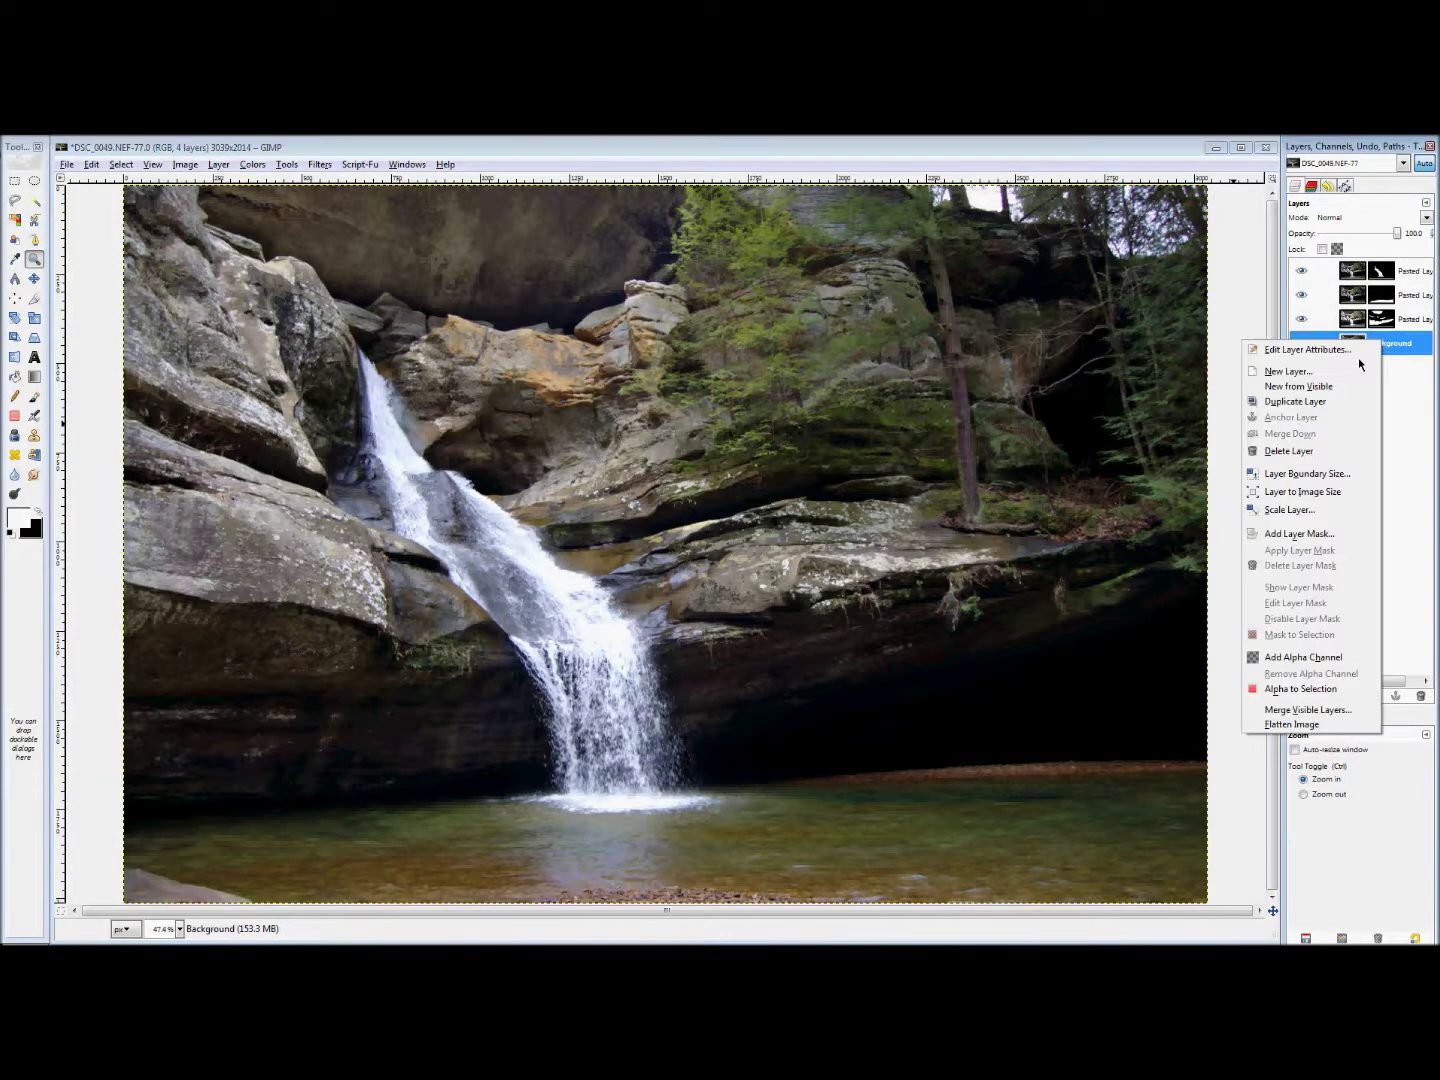
{"action": "left_click", "coordinate": [1330, 401]}
{"action": "left_click_drag", "start_coordinate": [1355, 343], "coordinate": [1304, 272]}
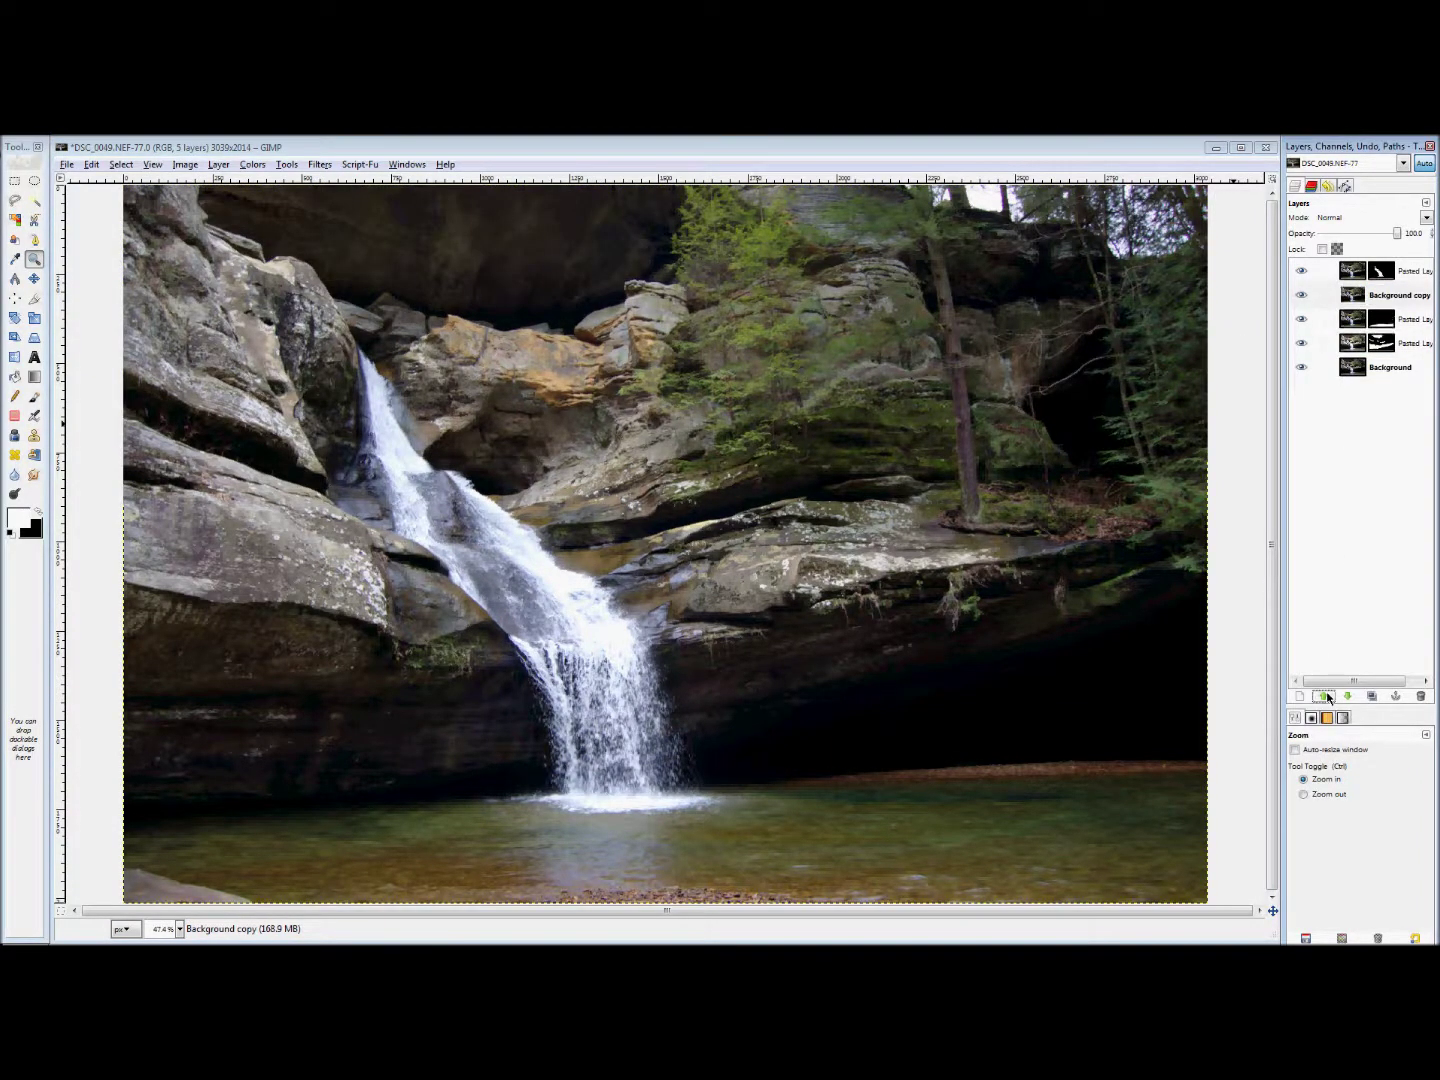